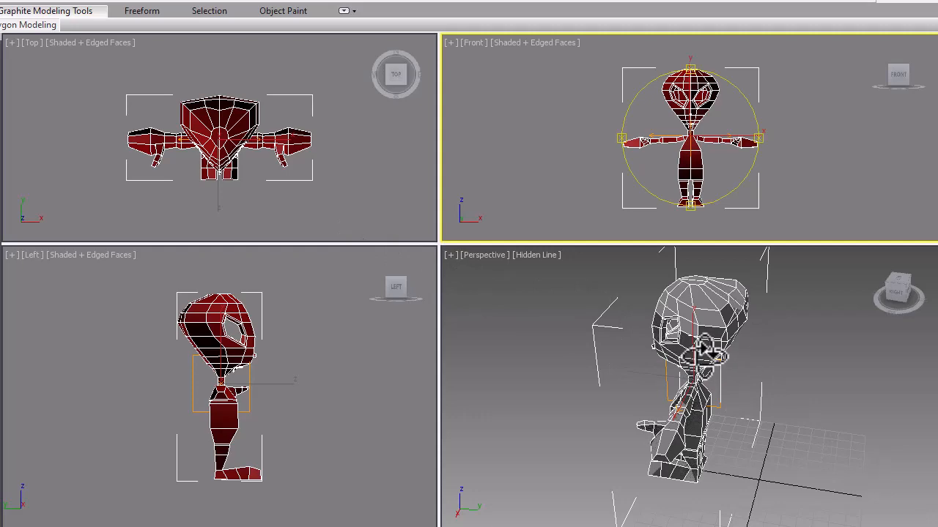
# Examine the finished low-poly alien model from the back and the front in the Perspective view.
pyautogui.click(698, 336)
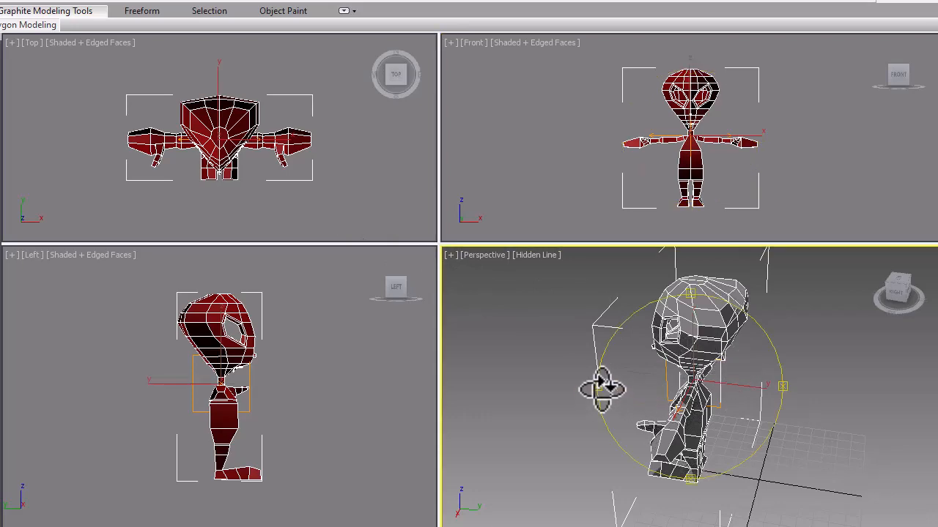
pyautogui.keyDown('alt'); pyautogui.moveTo(597, 381); pyautogui.dragTo(508, 408, button='middle'); pyautogui.keyUp('alt')
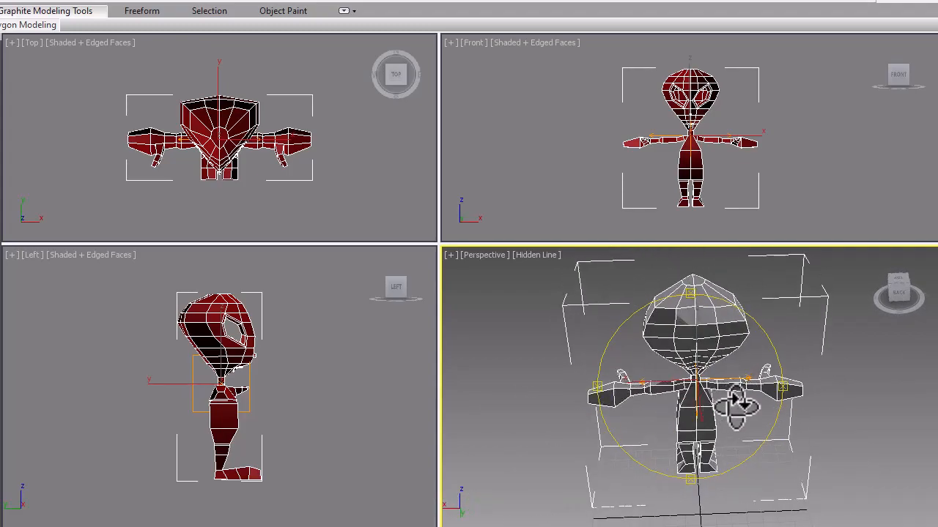
pyautogui.keyDown('alt'); pyautogui.moveTo(782, 381); pyautogui.dragTo(871, 366, button='middle'); pyautogui.keyUp('alt')
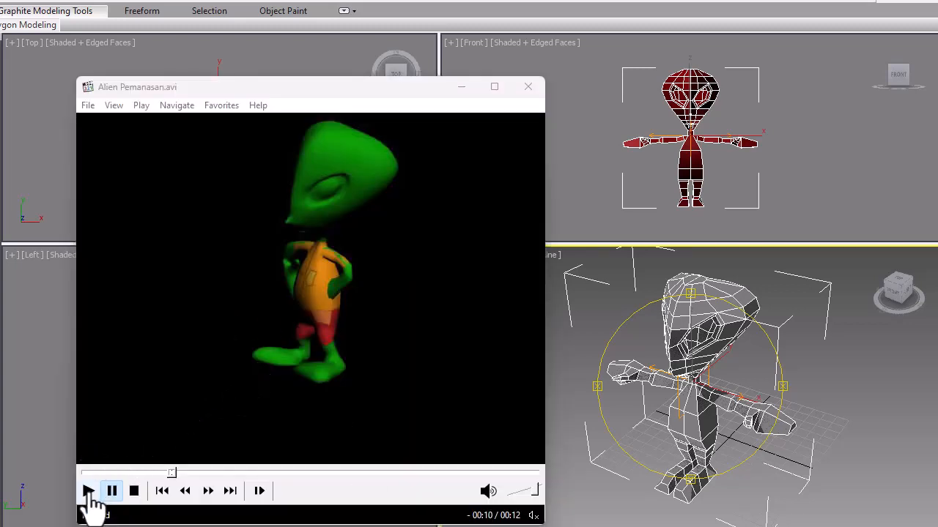
# Play the Alien Pemanasan.avi animation through, replay it with a pause partway, and minimize the video player.
pyautogui.click(88, 490)
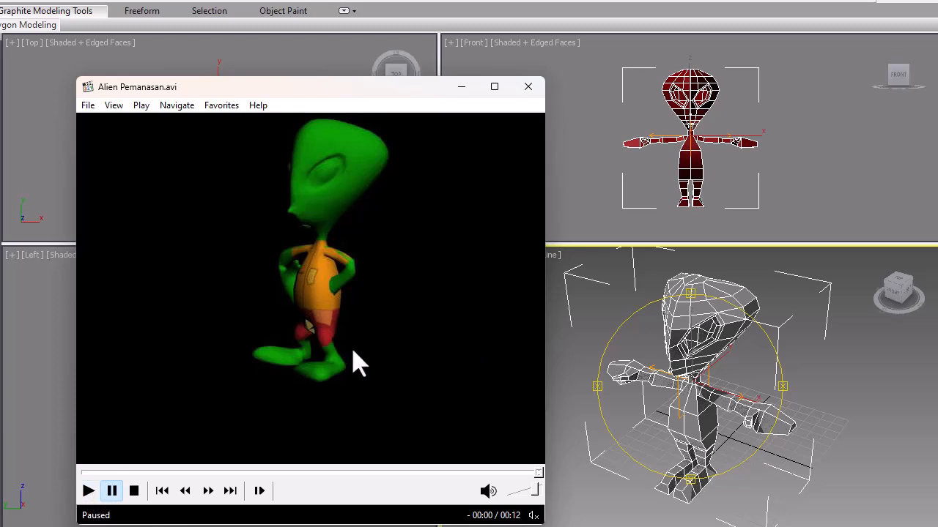
pyautogui.click(88, 494)
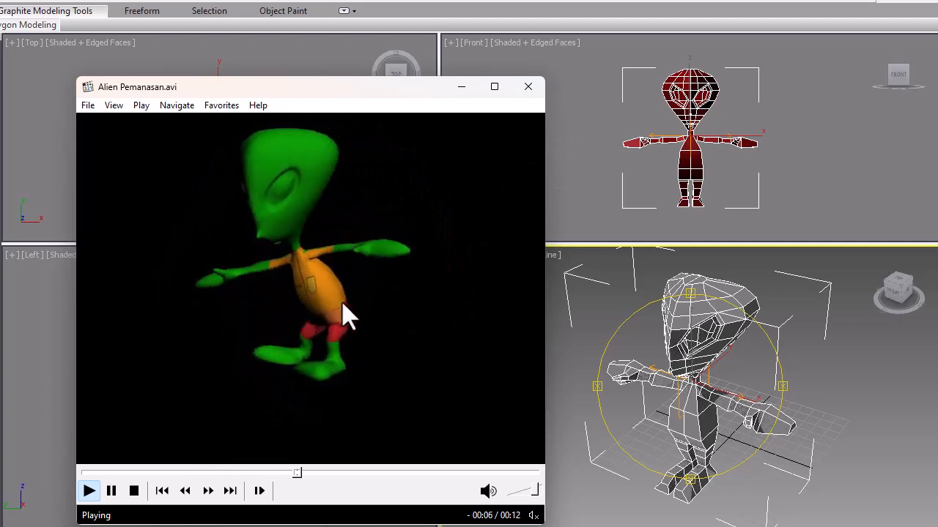
pyautogui.click(439, 355)
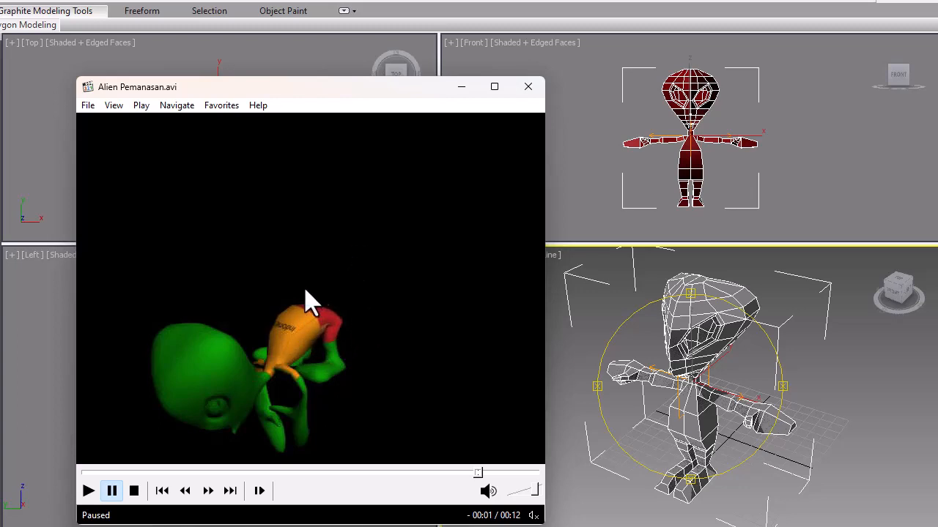
pyautogui.click(87, 491)
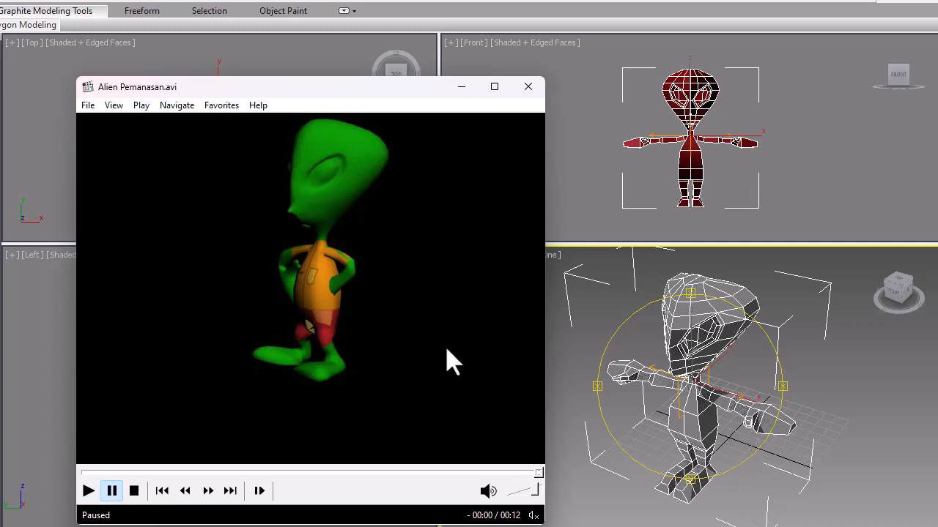
pyautogui.click(462, 90)
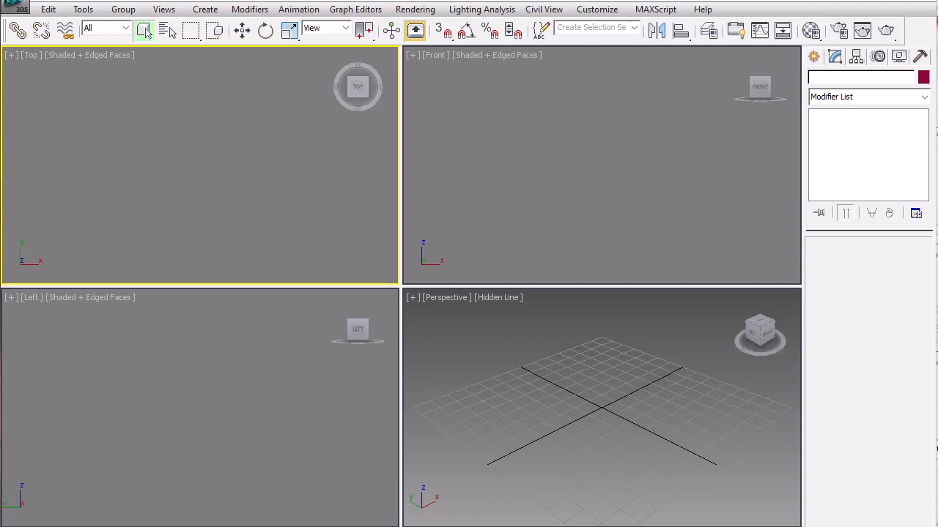
# Switch to the image viewer and compare the alien reference images Alien-Depan.jpg (front) and Alien-Kiri.jpg (side).
pyautogui.hotkey('alt', 'Tab')
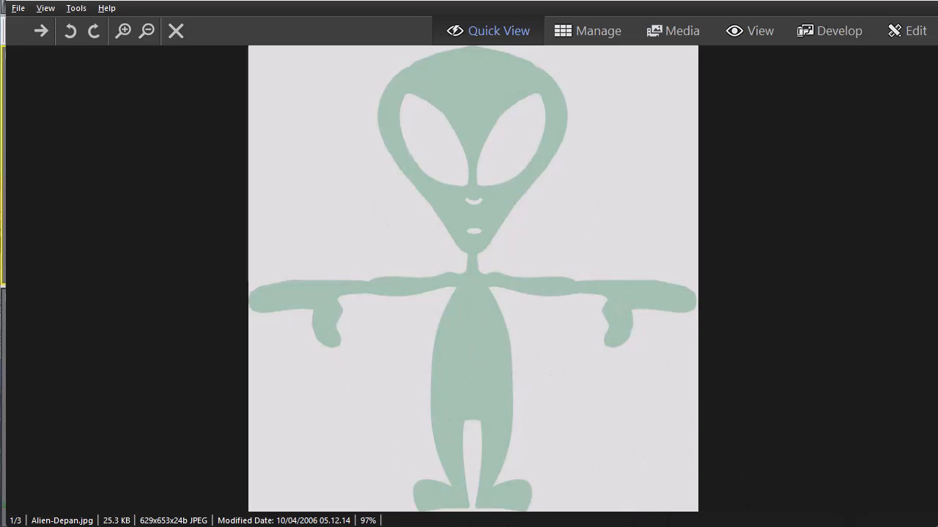
pyautogui.press('Right')
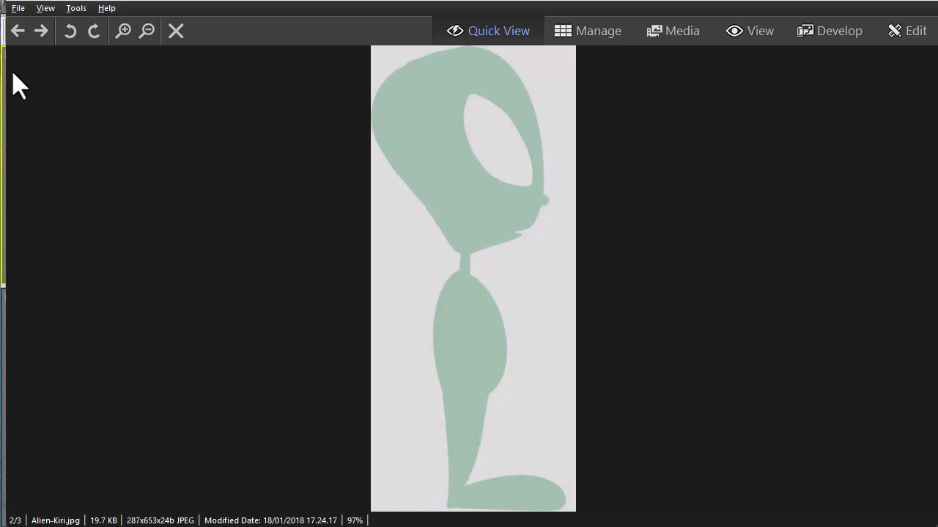
pyautogui.click(17, 31)
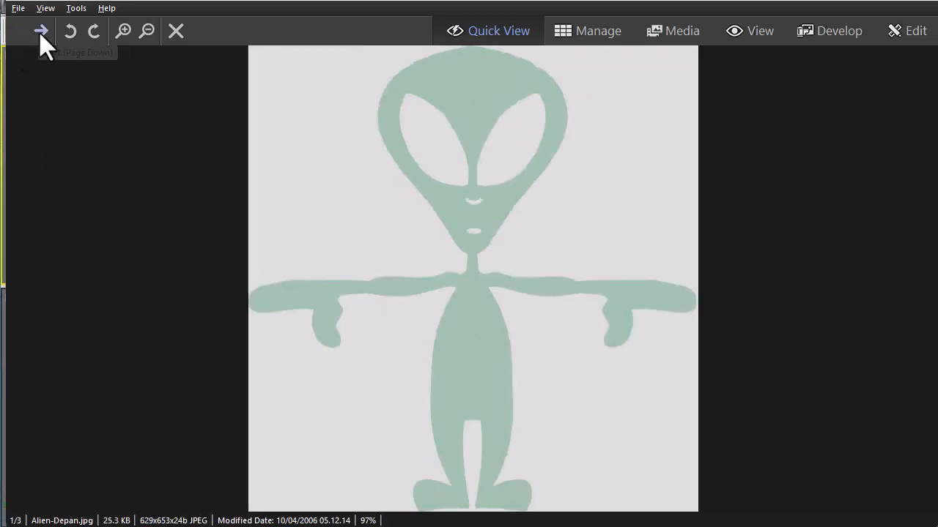
pyautogui.click(41, 33)
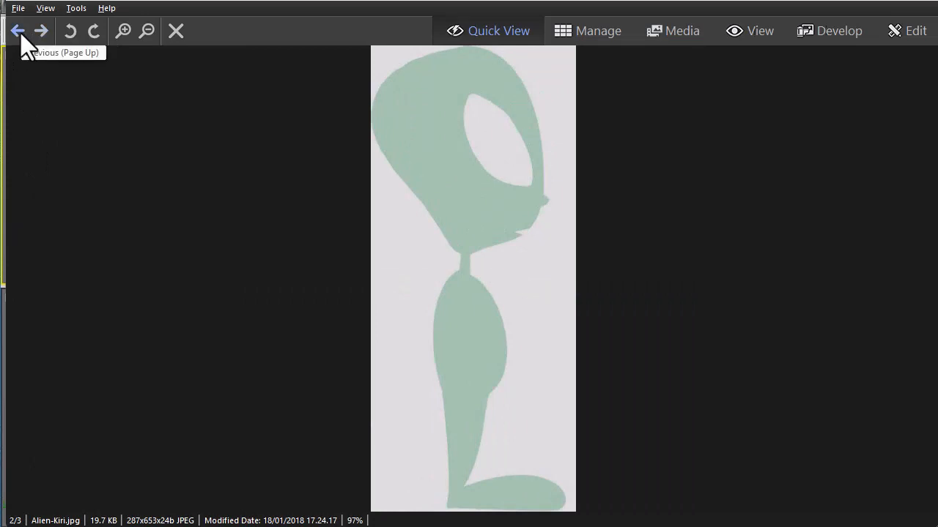
pyautogui.click(20, 33)
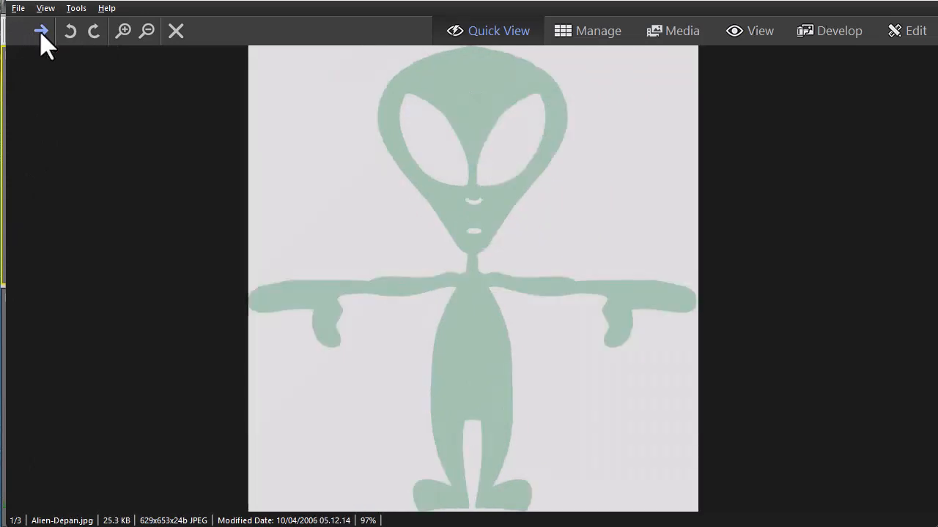
pyautogui.click(40, 32)
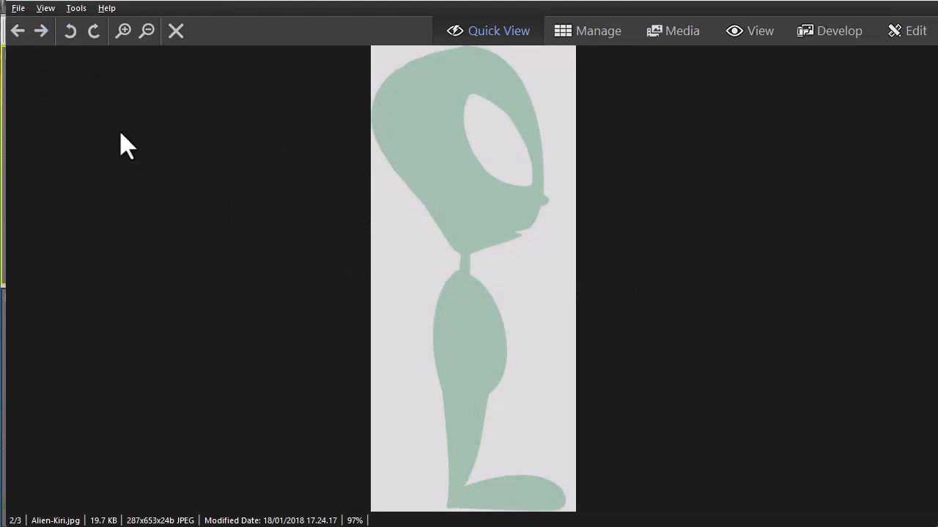
pyautogui.click(18, 30)
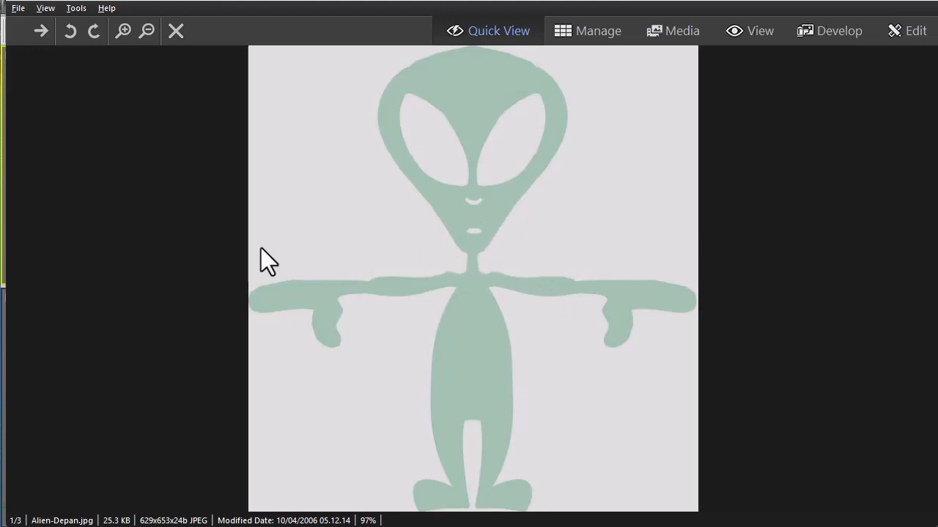
pyautogui.click(41, 31)
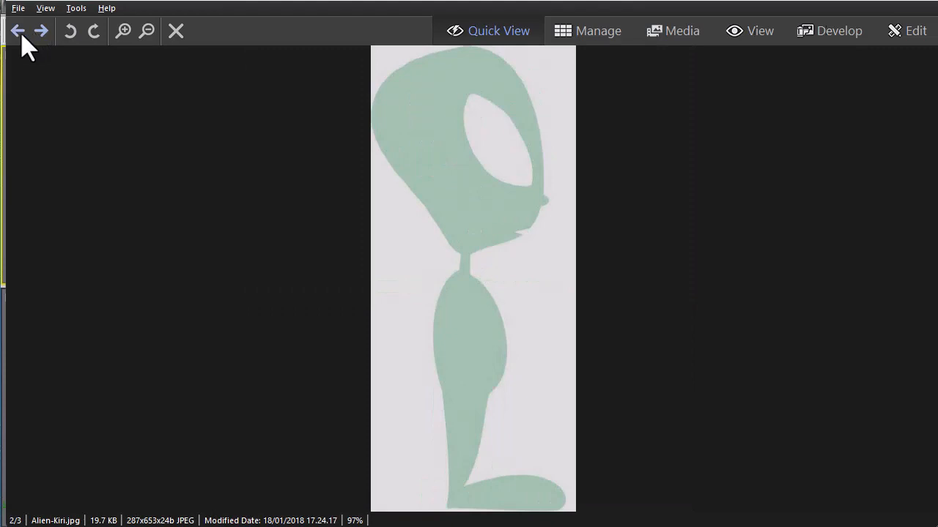
pyautogui.click(18, 32)
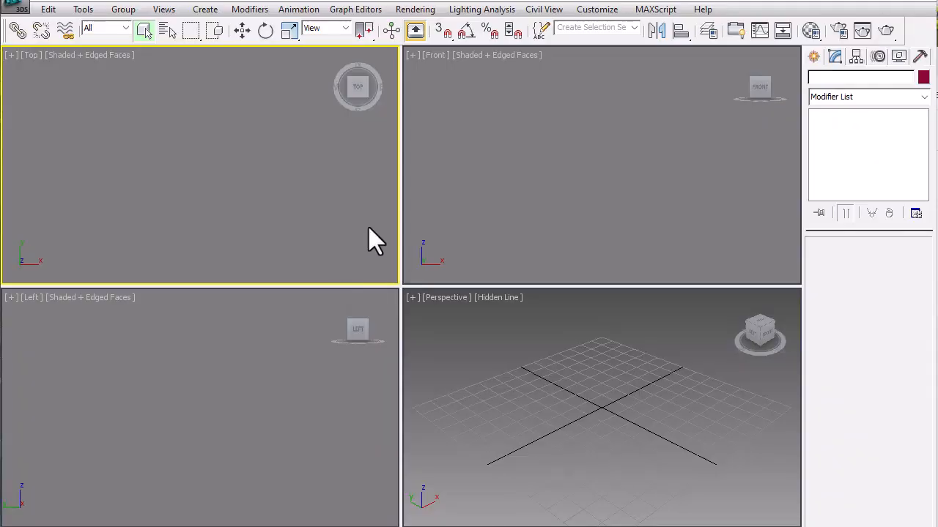
# Start creating a Plane from the Standard Primitives.
pyautogui.click(811, 59)
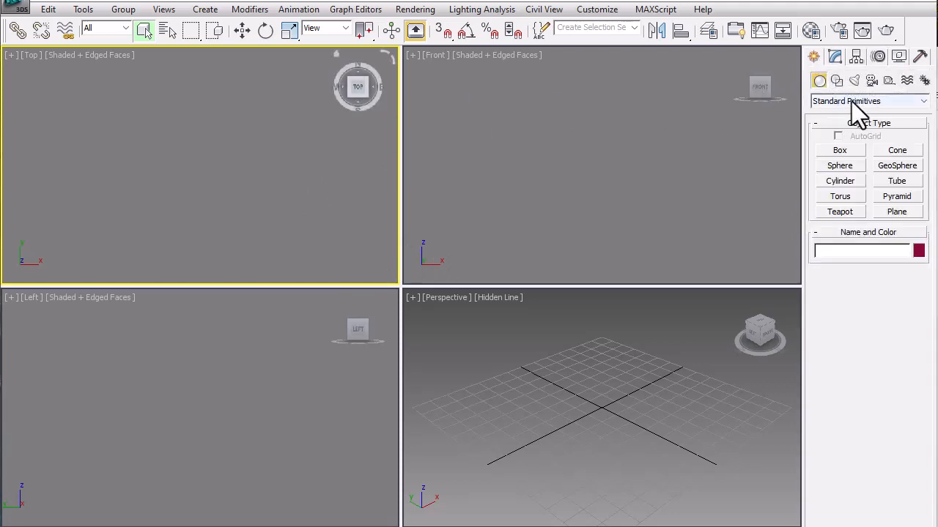
pyautogui.click(898, 211)
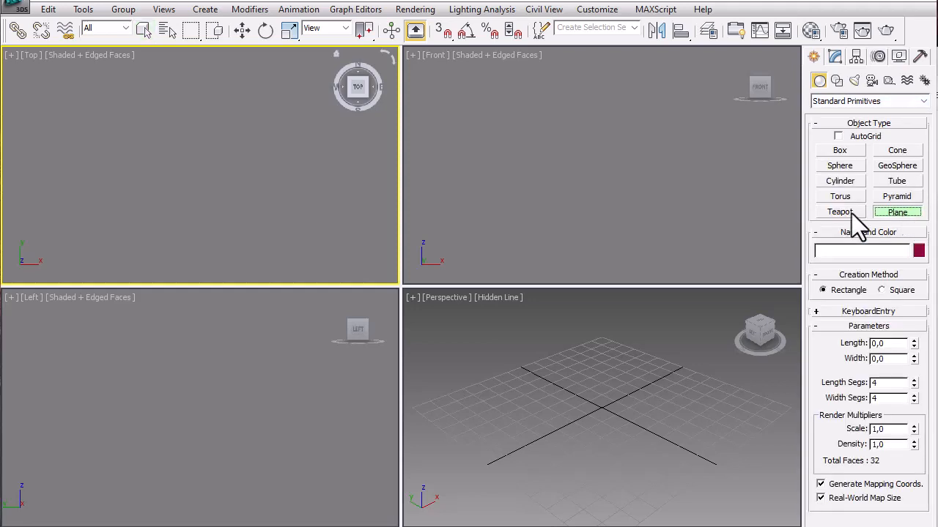
pyautogui.moveTo(138, 107); pyautogui.dragTo(288, 201)
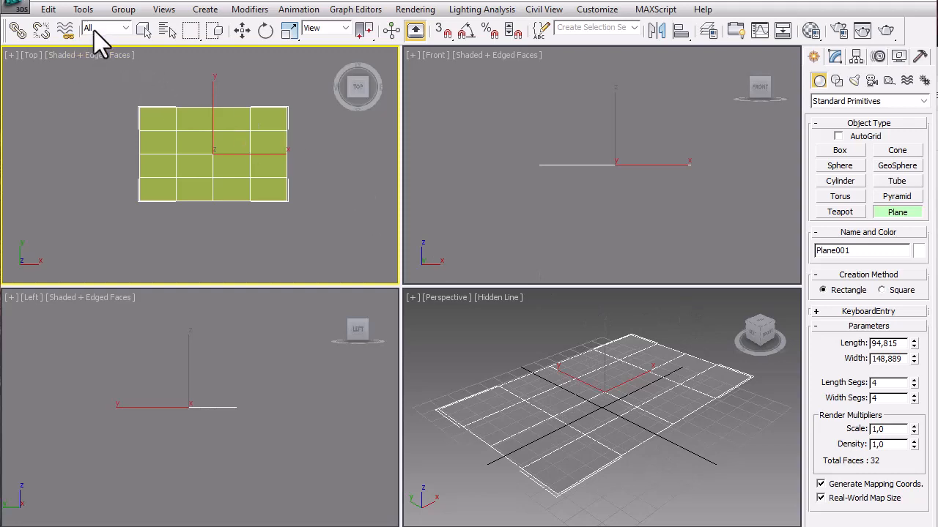
pyautogui.click(51, 10)
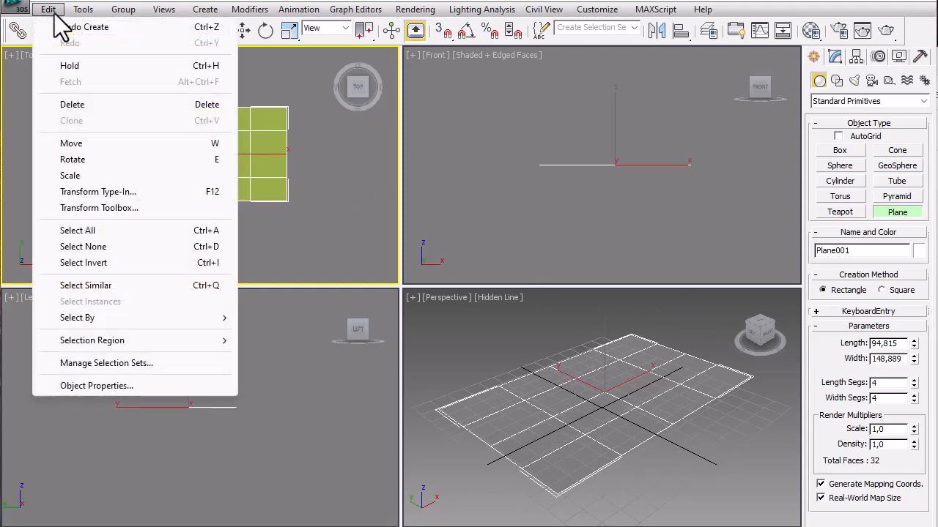
pyautogui.click(73, 27)
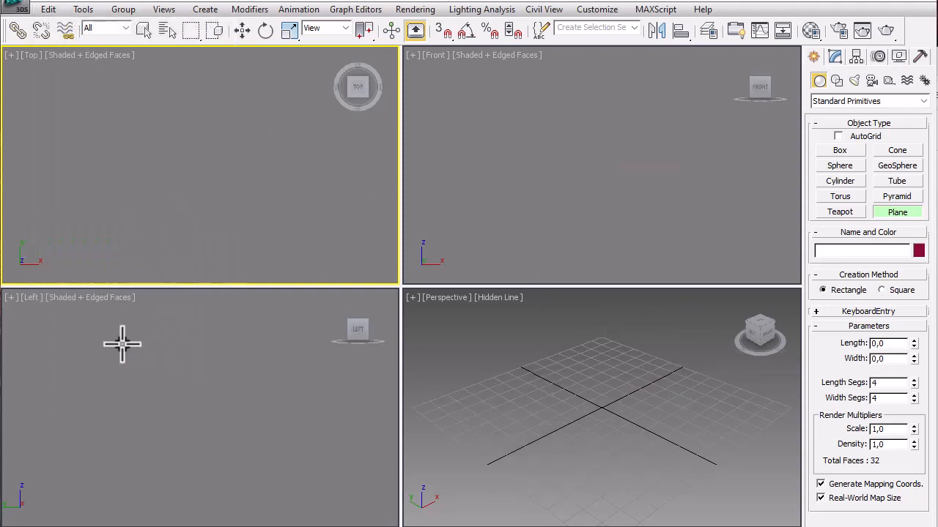
pyautogui.moveTo(96, 327); pyautogui.dragTo(291, 460)
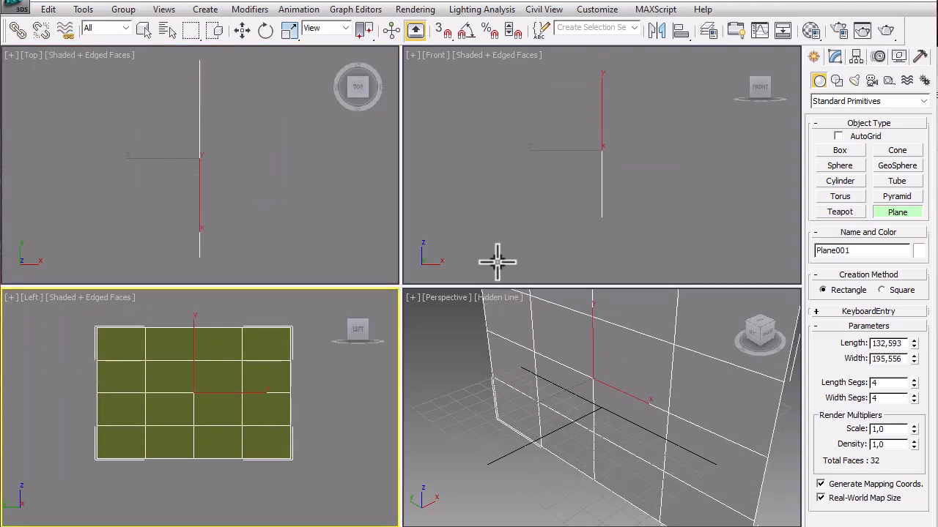
pyautogui.click(47, 8)
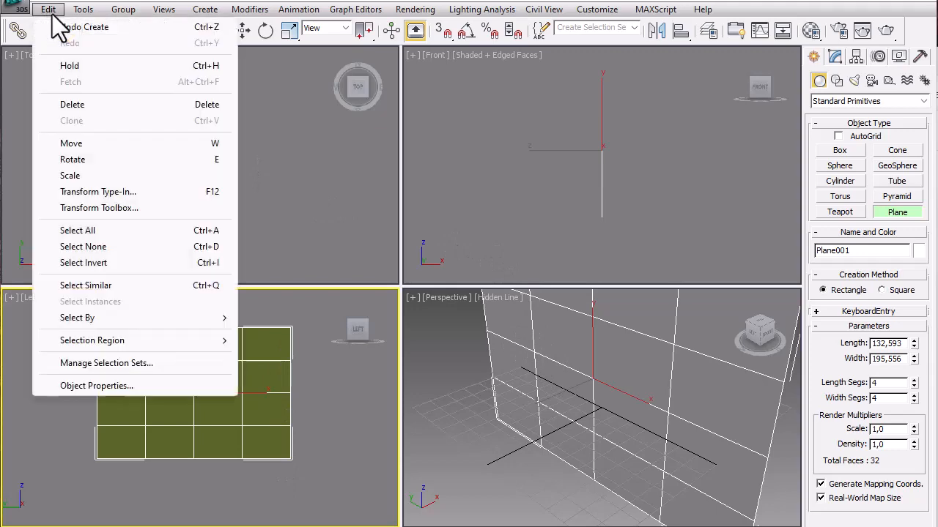
pyautogui.click(65, 30)
# Draw a plane in the Front view and set its length to 145 and its width to 200.
pyautogui.moveTo(493, 91); pyautogui.dragTo(709, 213)
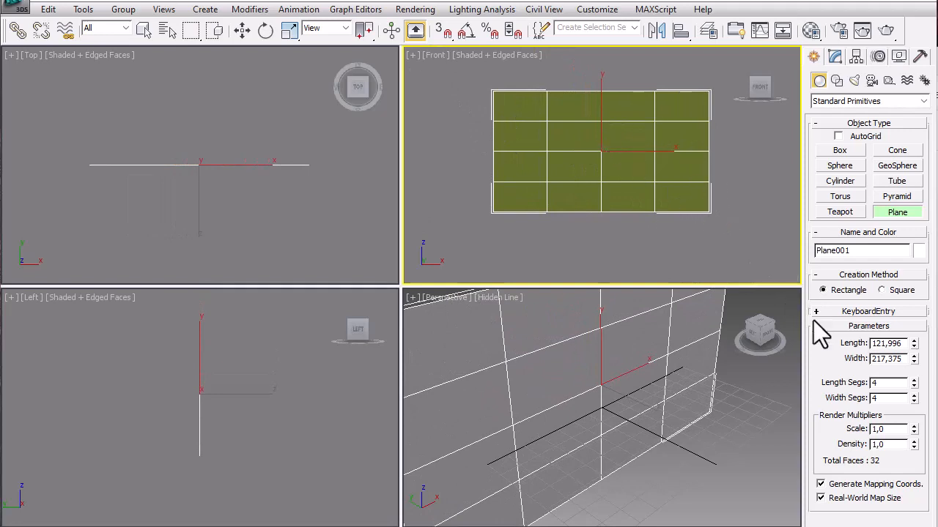
pyautogui.doubleClick(891, 344)
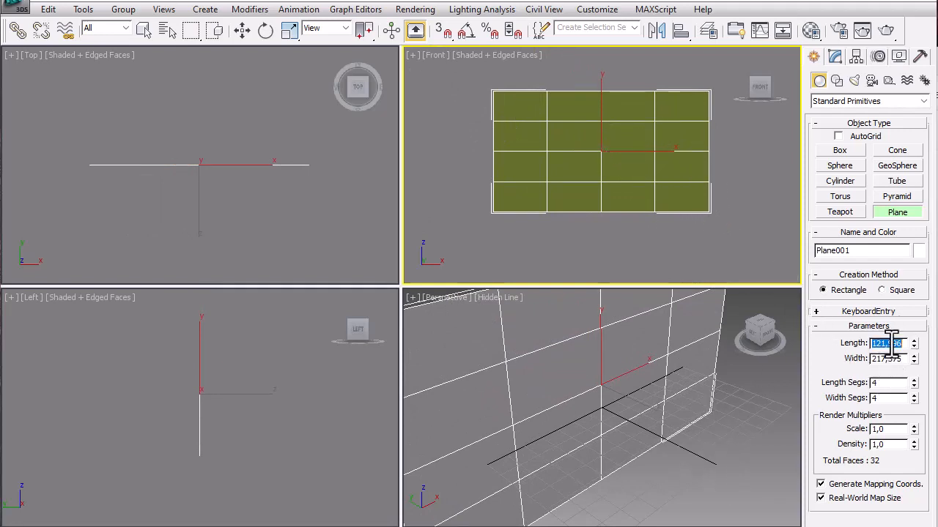
pyautogui.write('145')
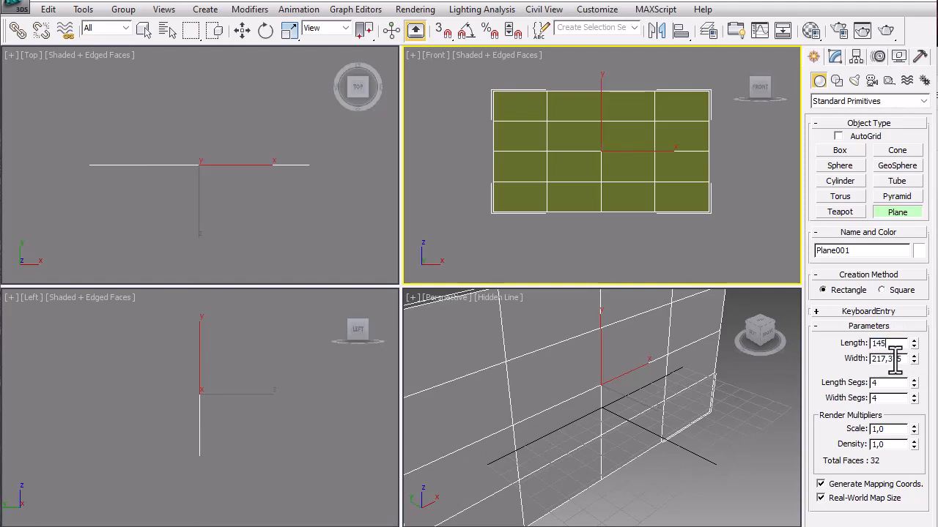
pyautogui.press('Return')
pyautogui.doubleClick(895, 359)
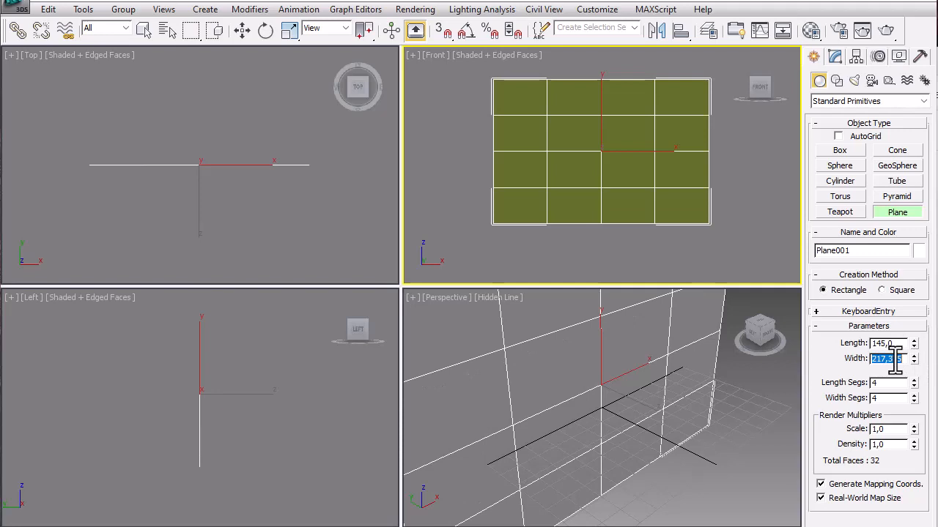
pyautogui.write('200')
pyautogui.press('Return')
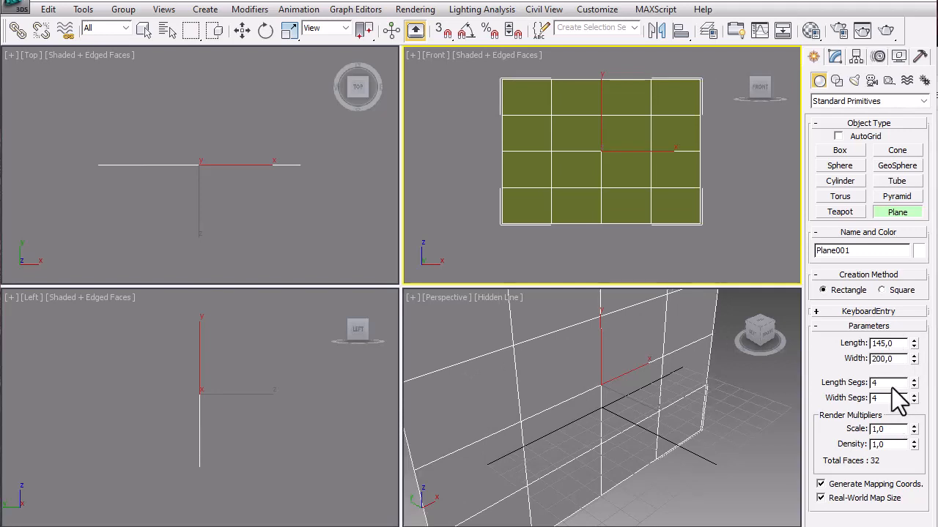
# Reduce the plane to 1 length segment and 1 width segment, and fit it in the views.
pyautogui.doubleClick(895, 384)
pyautogui.write('1')
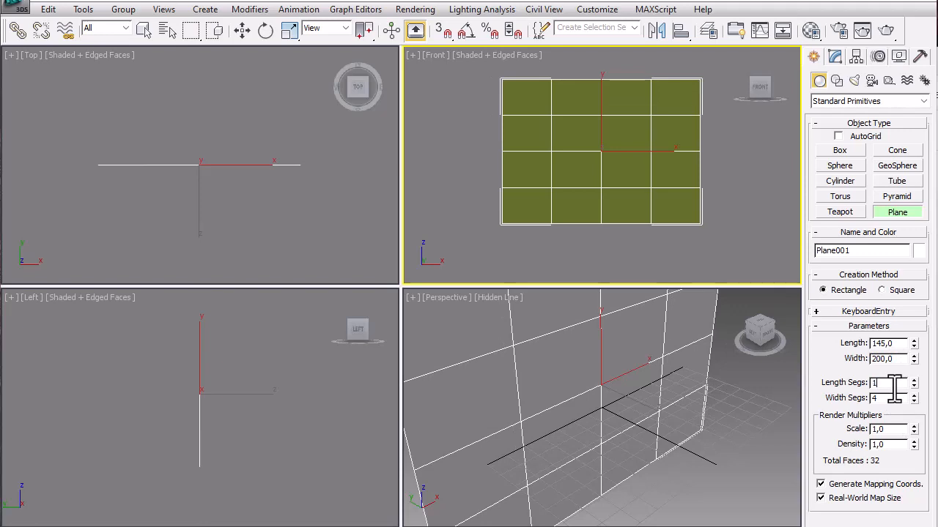
pyautogui.doubleClick(894, 397)
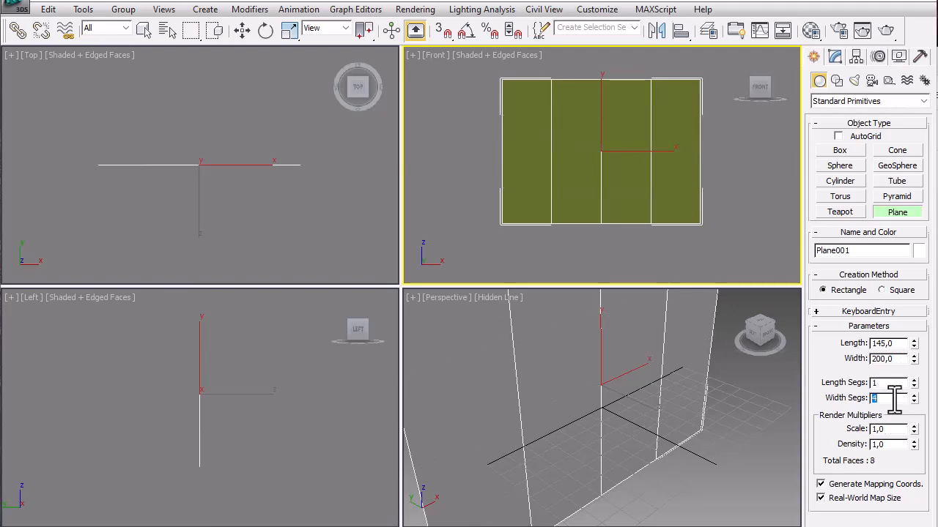
pyautogui.write('1')
pyautogui.press('Return')
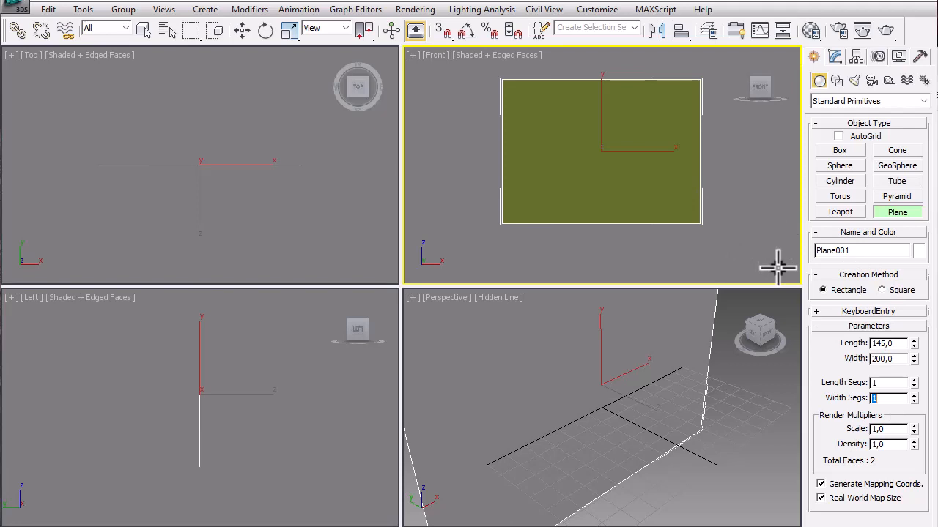
pyautogui.press('z')
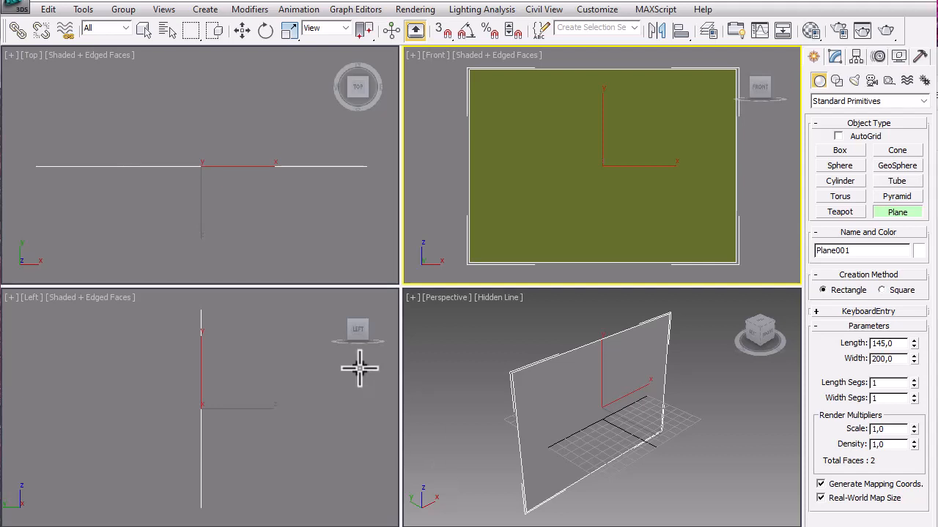
# Save the scene as "1. Badan" in the 1 Badan folder.
pyautogui.click(16, 7)
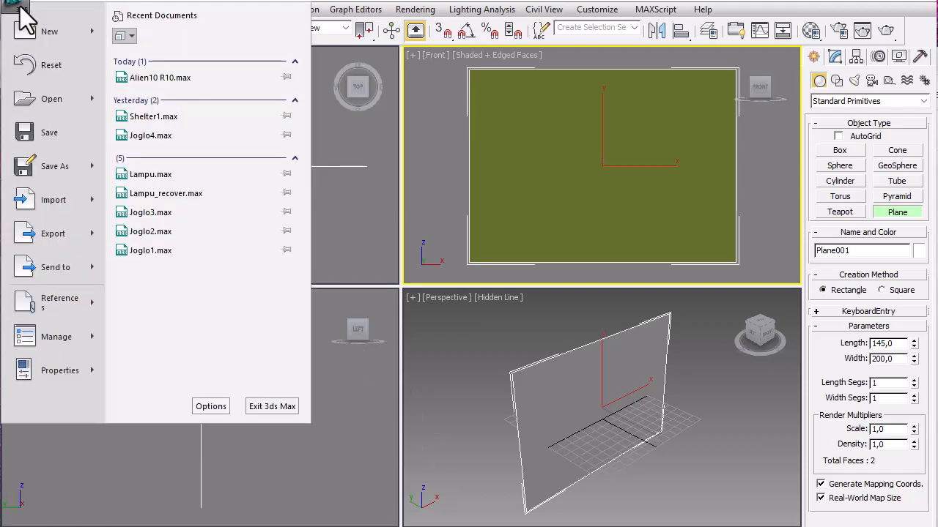
pyautogui.click(44, 134)
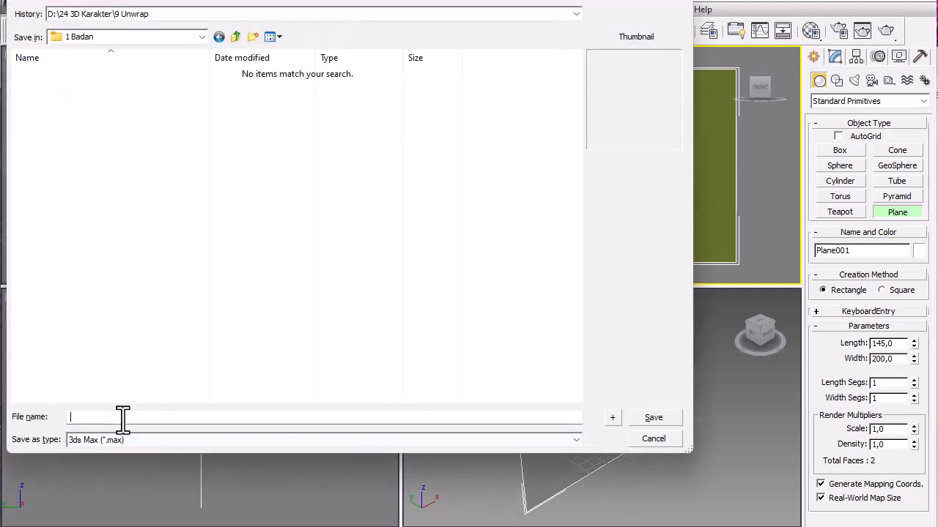
pyautogui.click(123, 419)
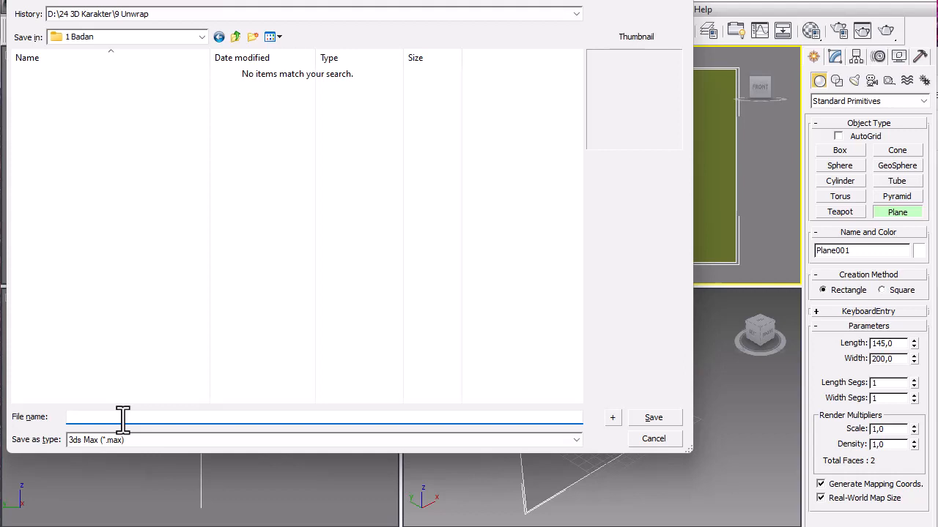
pyautogui.write('1.')
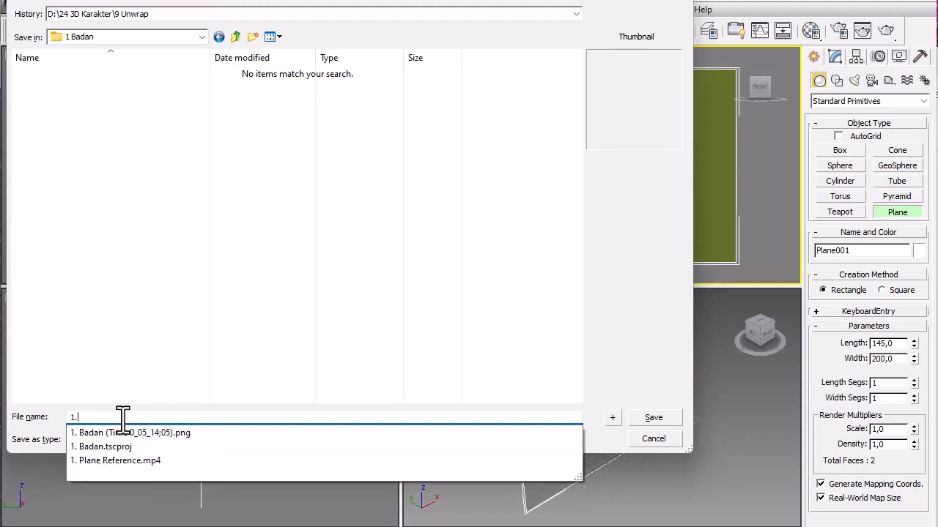
pyautogui.write(' Ba')
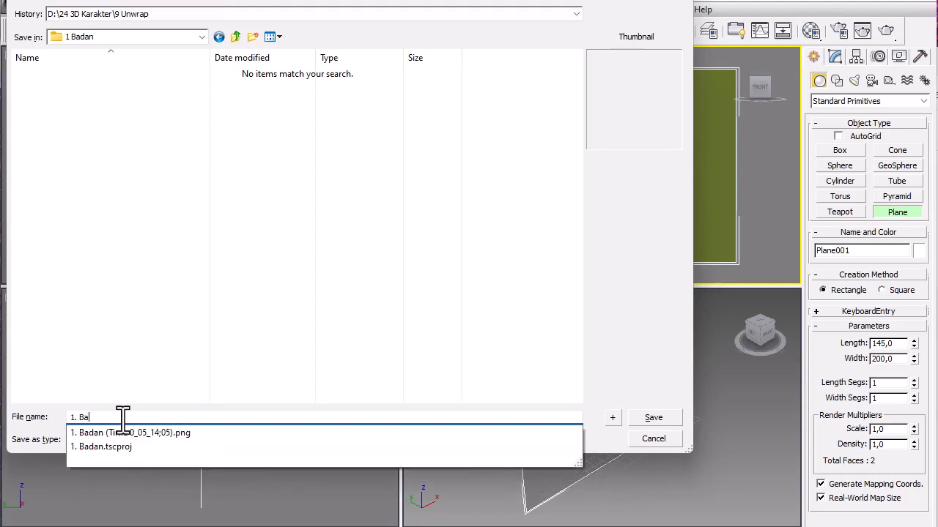
pyautogui.write('dan')
pyautogui.press('Return')
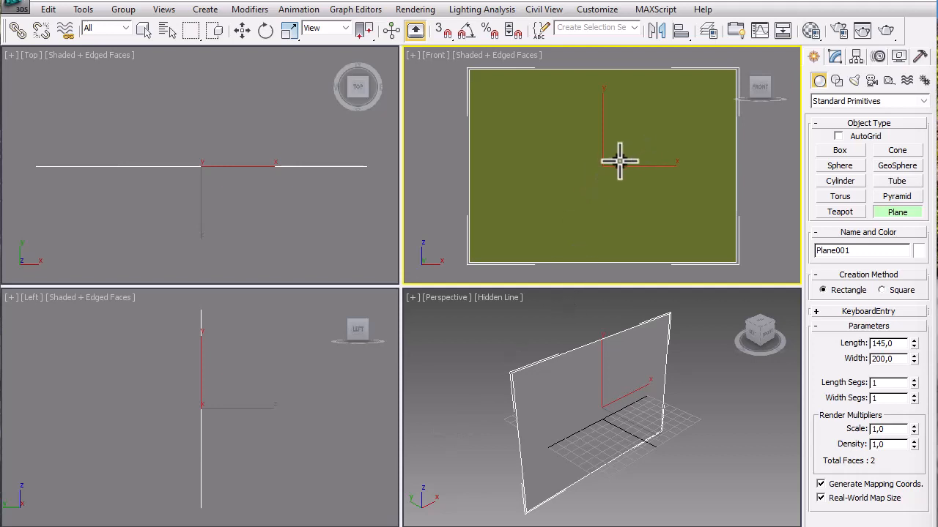
# Load Alien-Depan.jpg as a Bitmap in the diffuse map of the first material in the Material Editor.
pyautogui.click(810, 31)
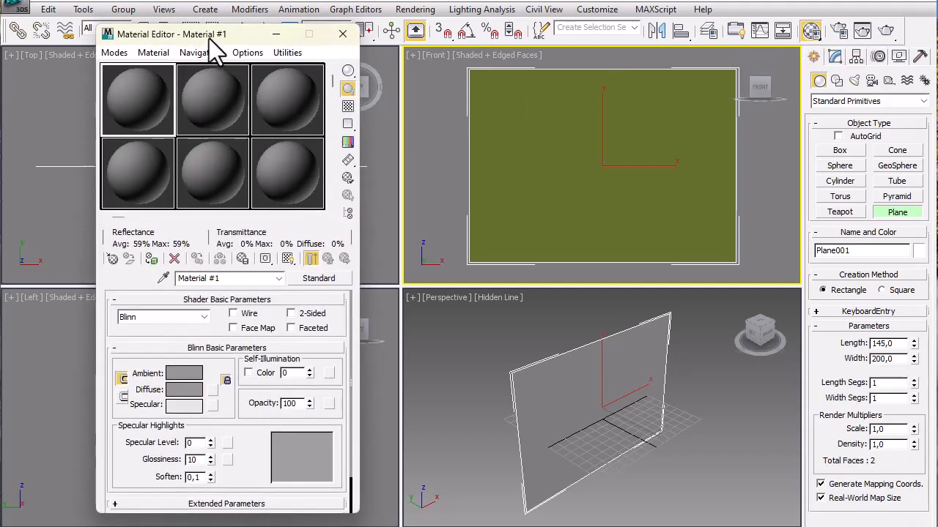
pyautogui.moveTo(198, 37); pyautogui.dragTo(155, 29)
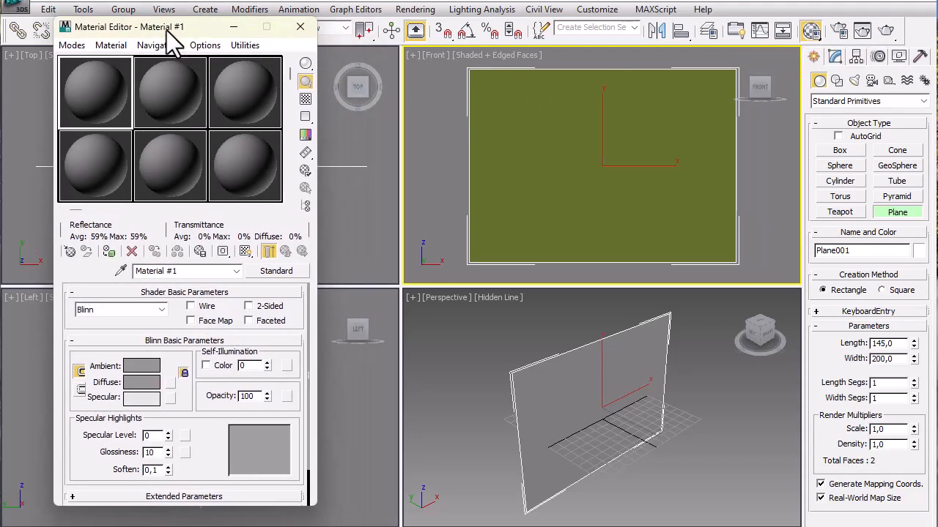
pyautogui.click(169, 382)
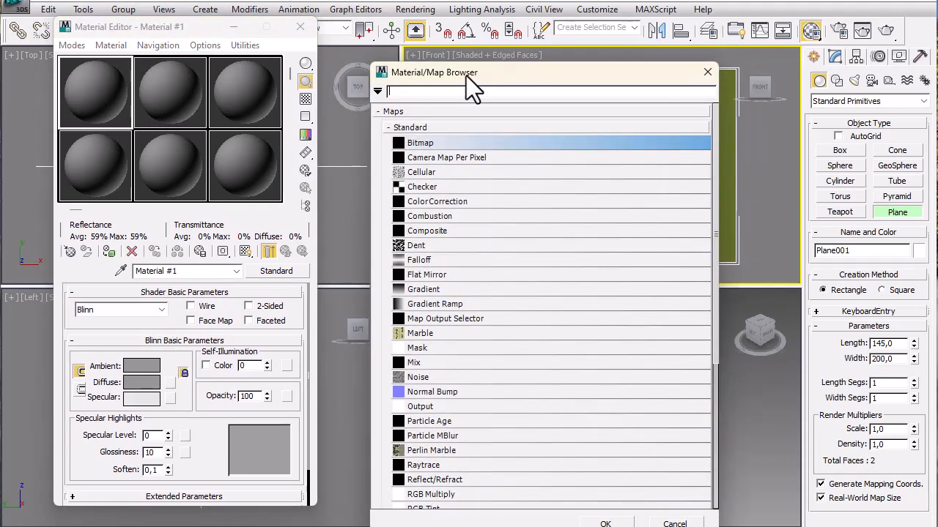
pyautogui.moveTo(466, 73); pyautogui.dragTo(420, 45)
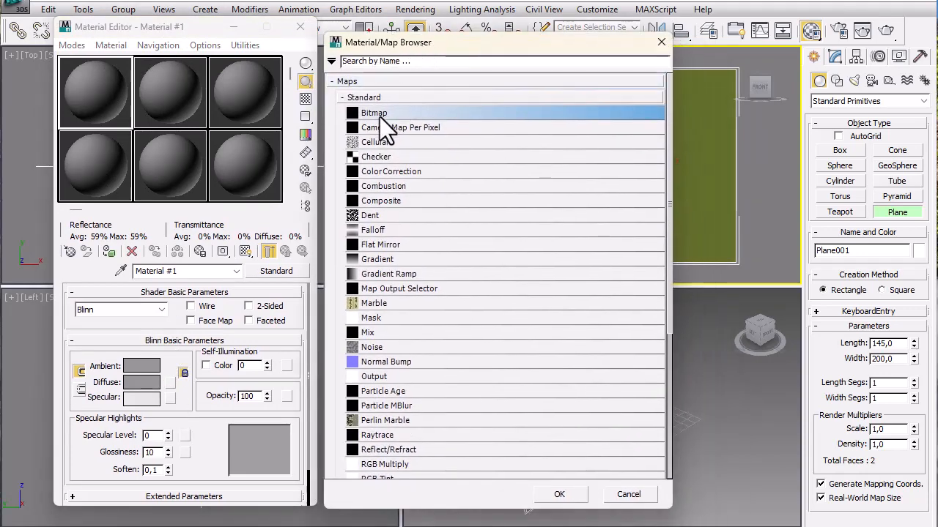
pyautogui.click(573, 492)
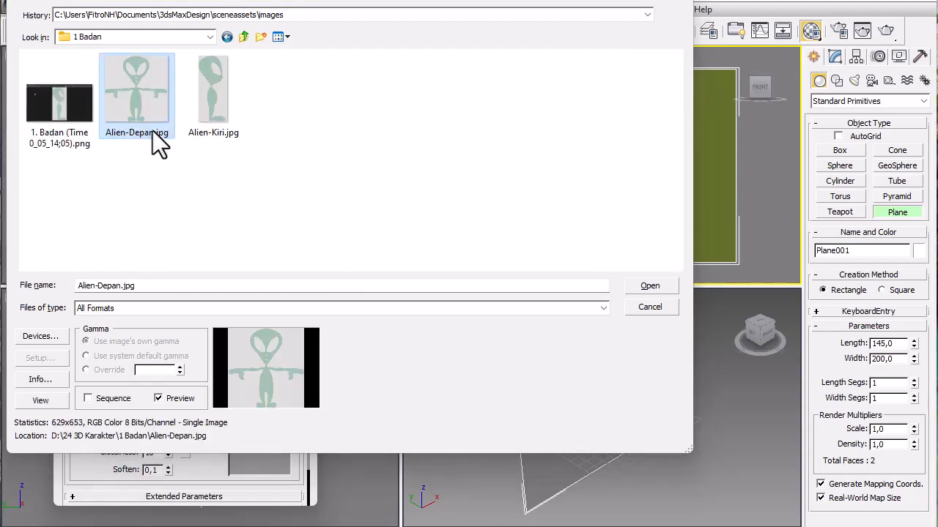
pyautogui.click(198, 107)
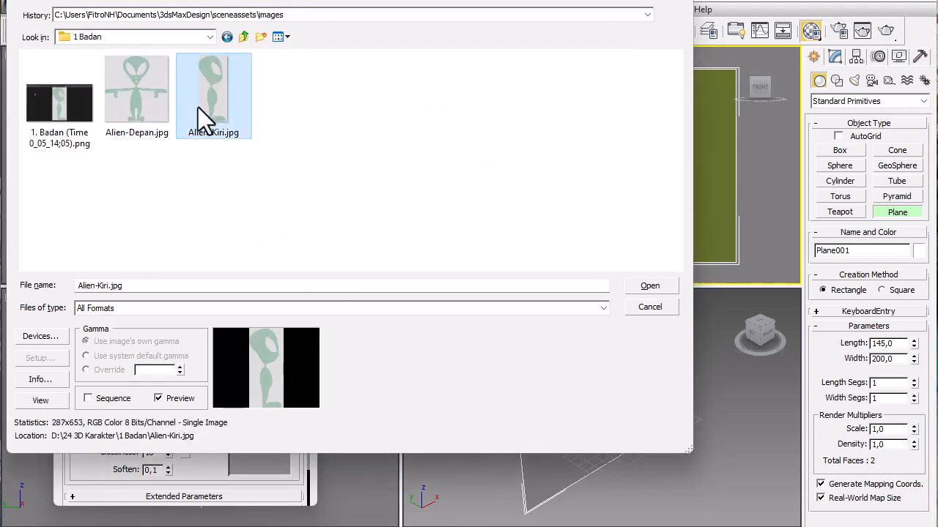
pyautogui.click(124, 96)
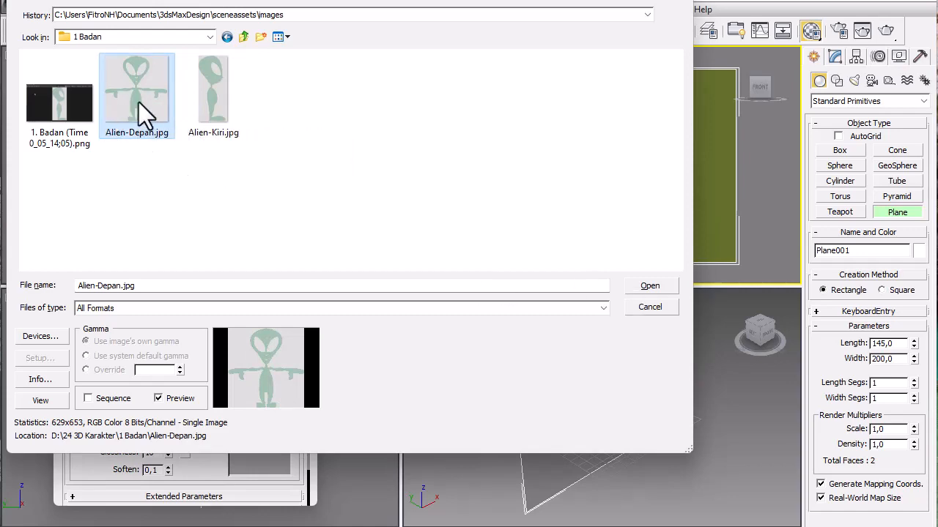
pyautogui.click(662, 285)
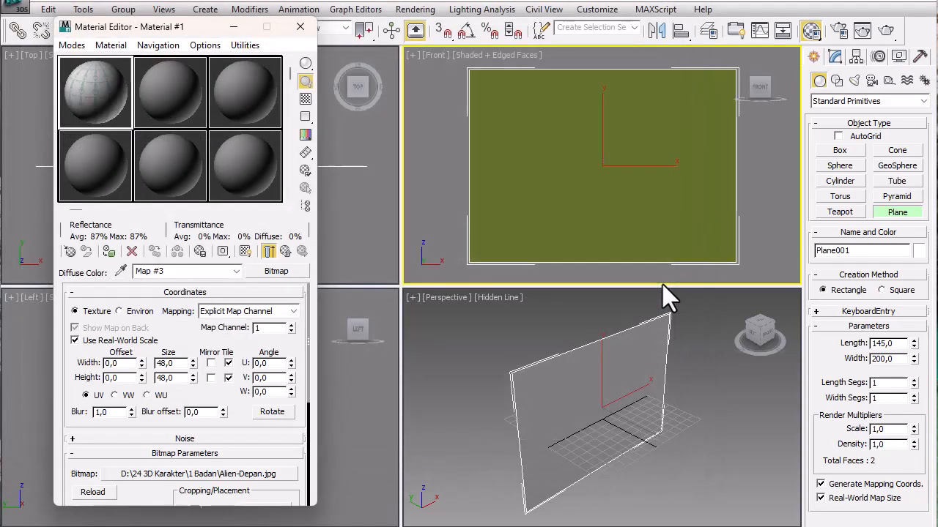
# Assign the alien material to the plane and show its map shaded in the viewports.
pyautogui.click(109, 252)
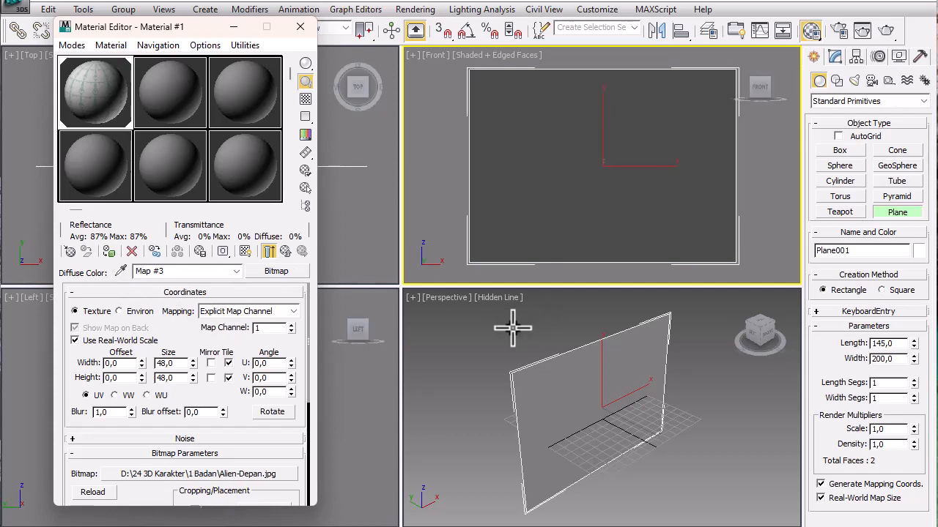
pyautogui.middleClick(457, 319)
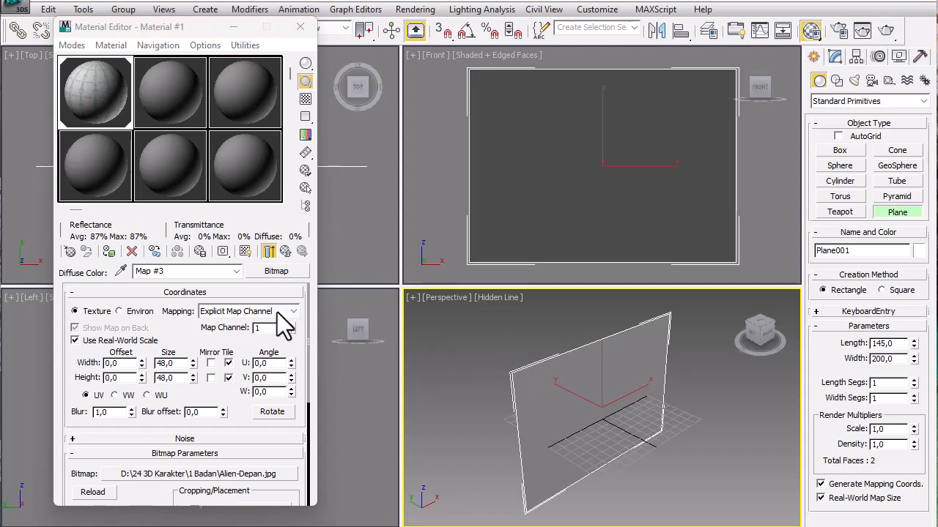
pyautogui.click(244, 253)
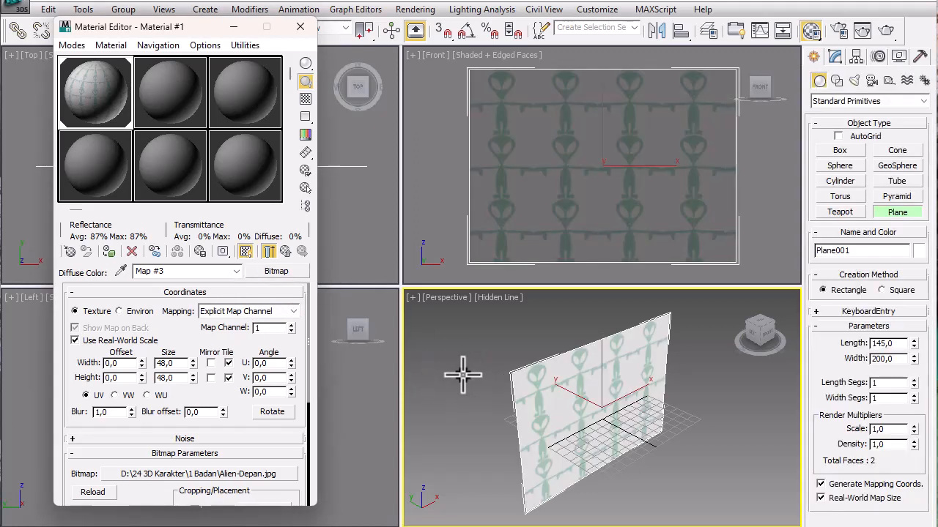
# Turn off tiling in both directions for the bitmap and set its size to 100 by 100.
pyautogui.click(229, 377)
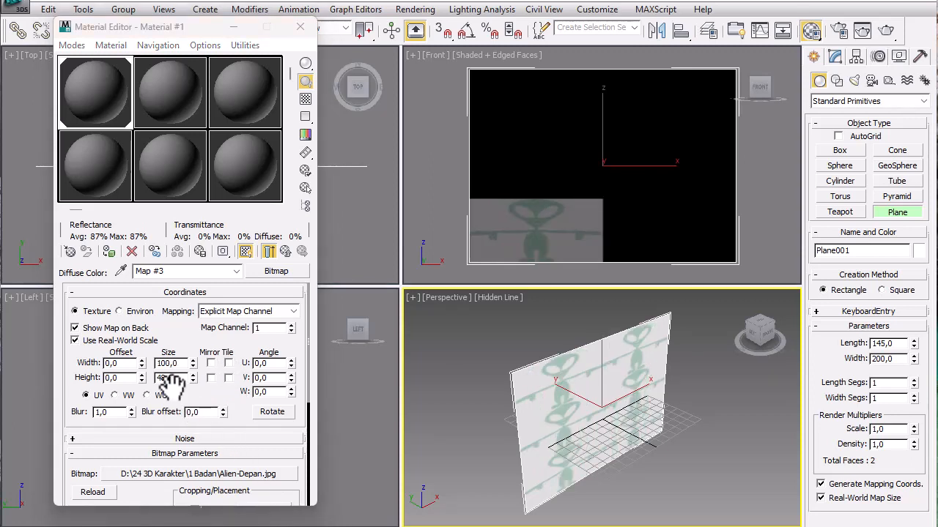
pyautogui.doubleClick(177, 381)
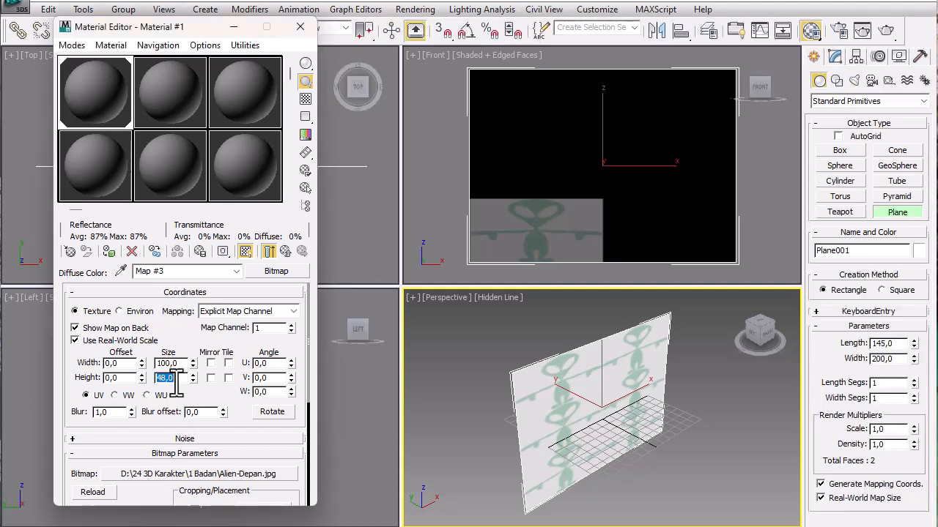
pyautogui.write('100')
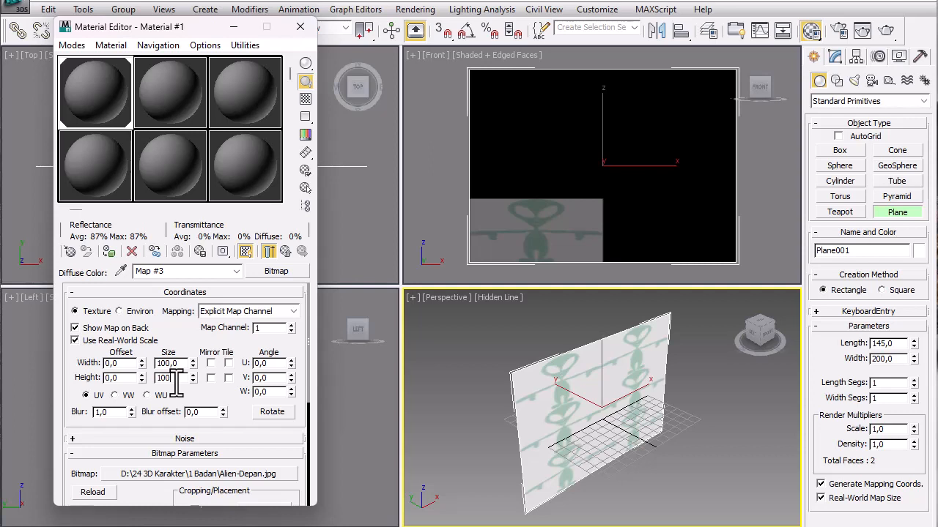
pyautogui.press('Return')
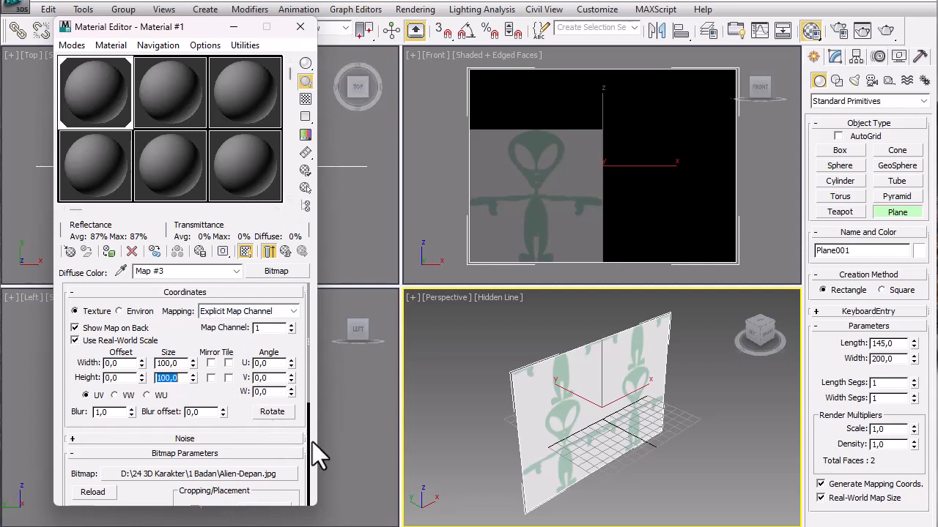
# Adjust the bitmap's U angle to -46.
pyautogui.moveTo(291, 367); pyautogui.dragTo(316, 485)
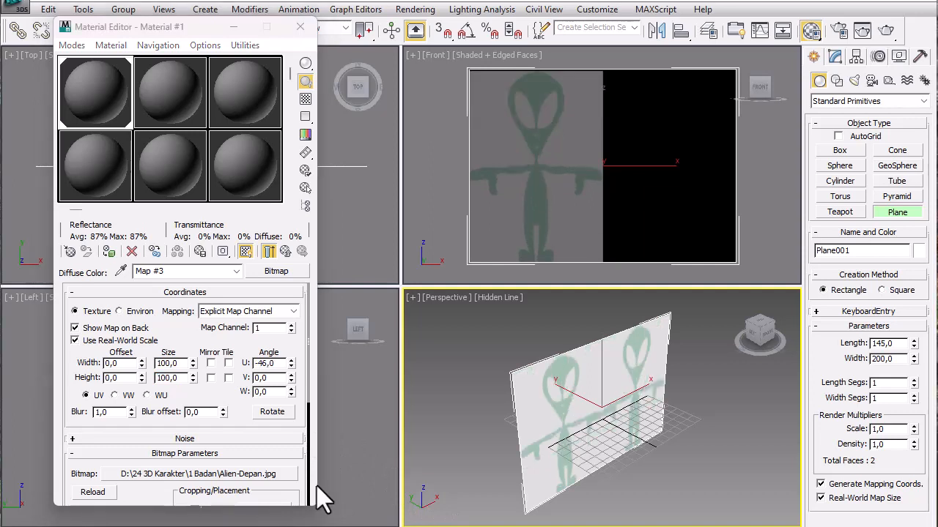
pyautogui.click(292, 367)
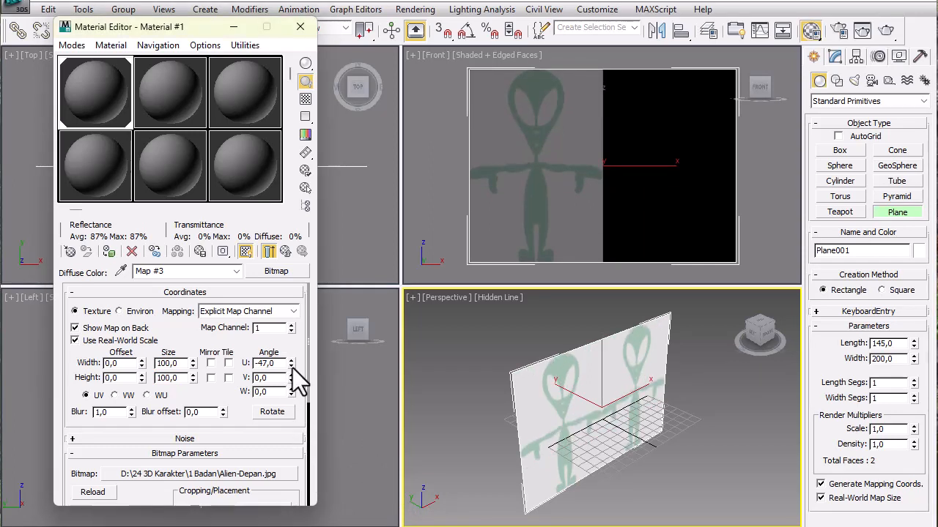
pyautogui.click(291, 366)
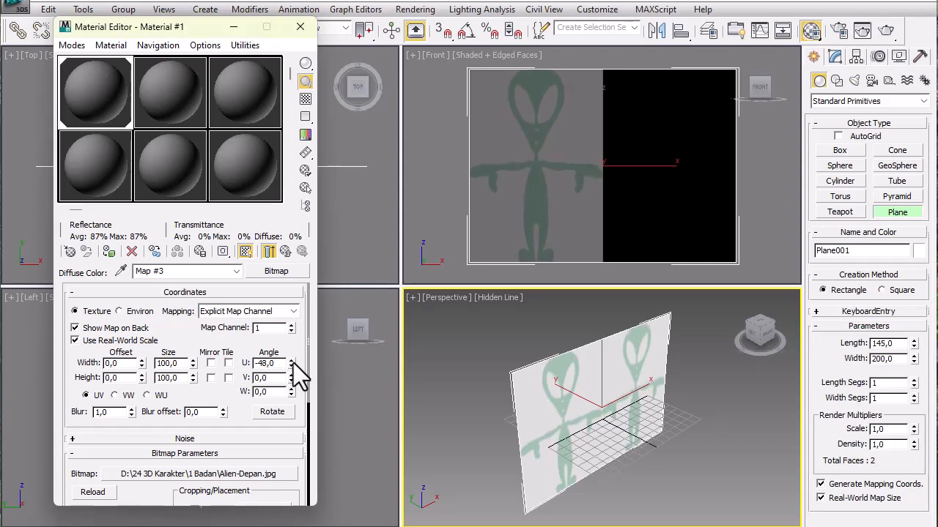
pyautogui.click(293, 363)
pyautogui.click(293, 363)
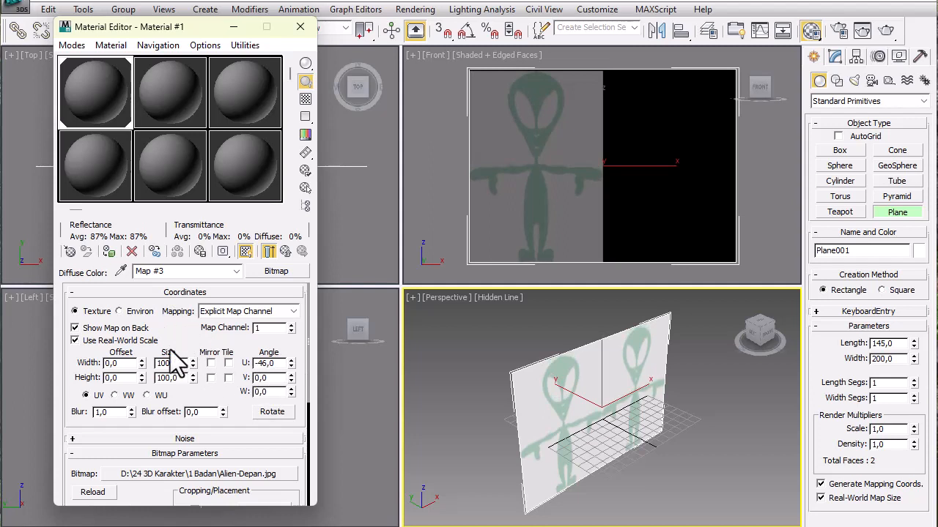
# Turn off Show Map on Back for the bitmap, and switch Use Real-World Scale off and back on.
pyautogui.click(134, 329)
pyautogui.click(140, 343)
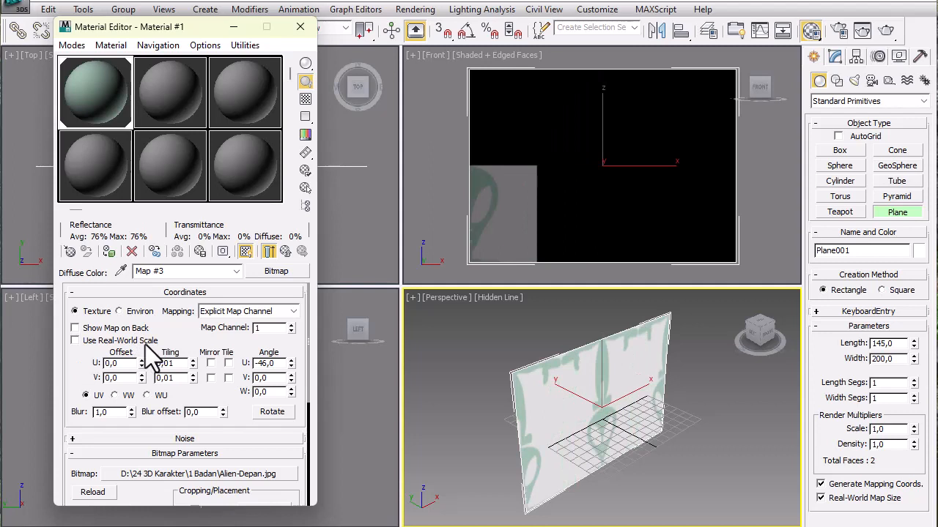
pyautogui.click(145, 343)
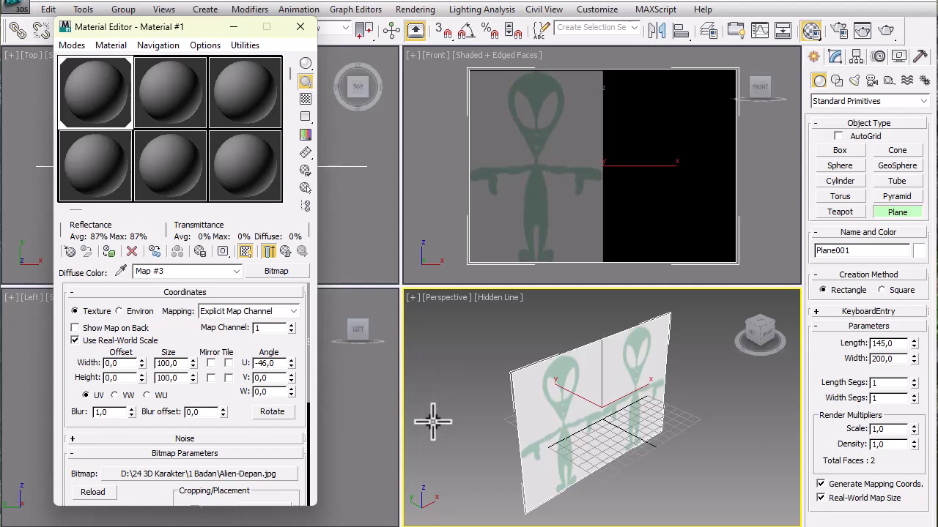
# Close the Material Editor and add a UVW Map modifier to the plane.
pyautogui.click(433, 526)
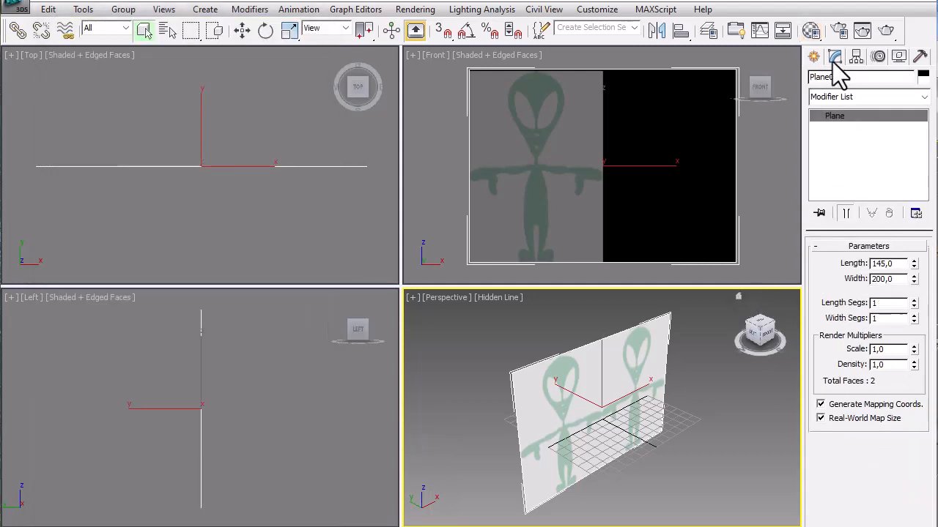
pyautogui.click(857, 97)
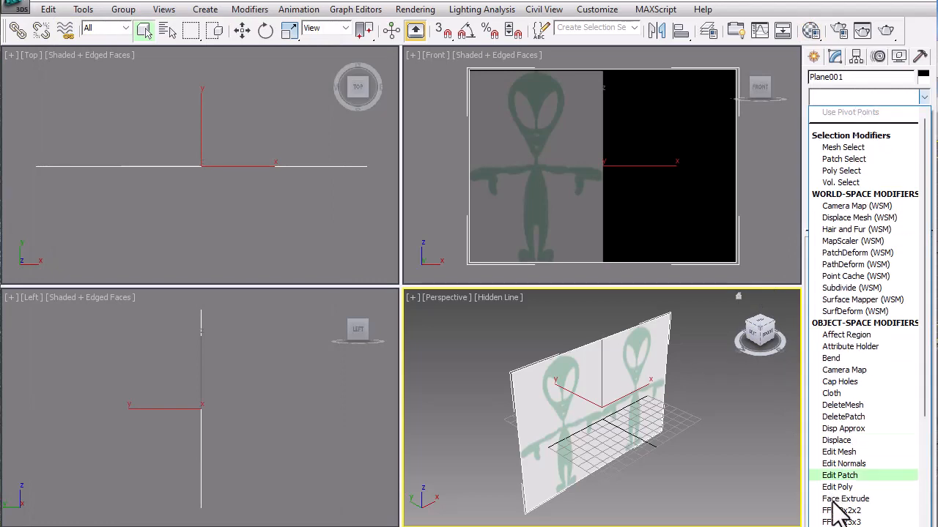
pyautogui.scroll(-2, 835, 492)
pyautogui.scroll(-6, 864, 315)
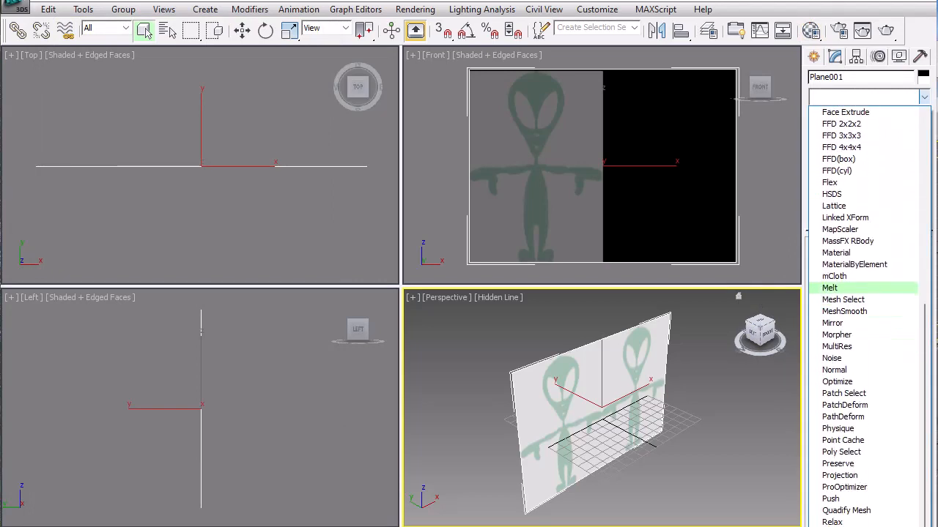
pyautogui.scroll(-7, 865, 315)
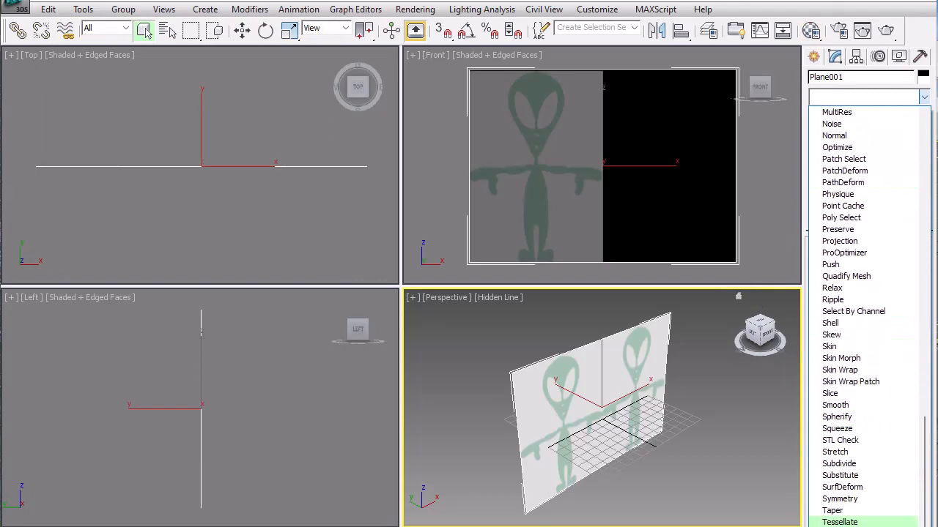
pyautogui.click(843, 526)
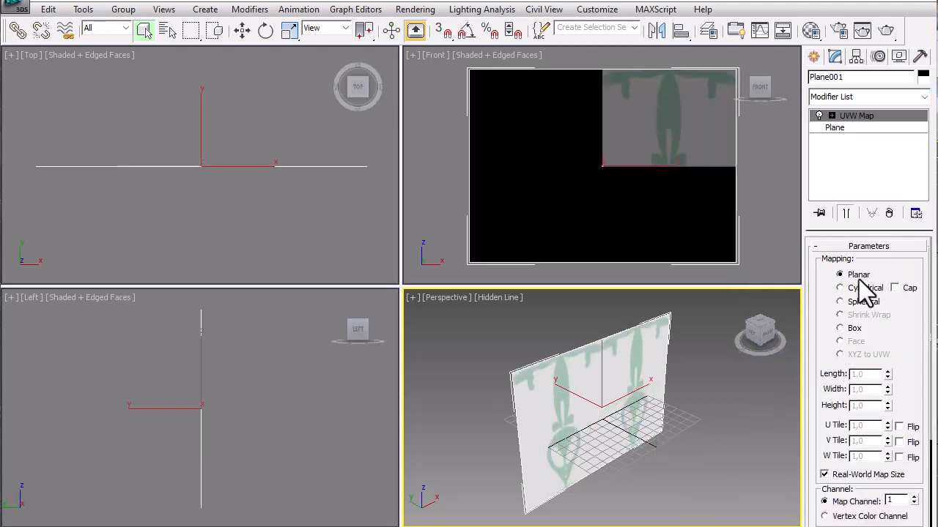
# Turn off Real-World Map Size in the UVW Map modifier and fit its planar mapping to the bitmap Alien-Depan.jpg.
pyautogui.scroll(-3, 876, 436)
pyautogui.scroll(-5, 875, 439)
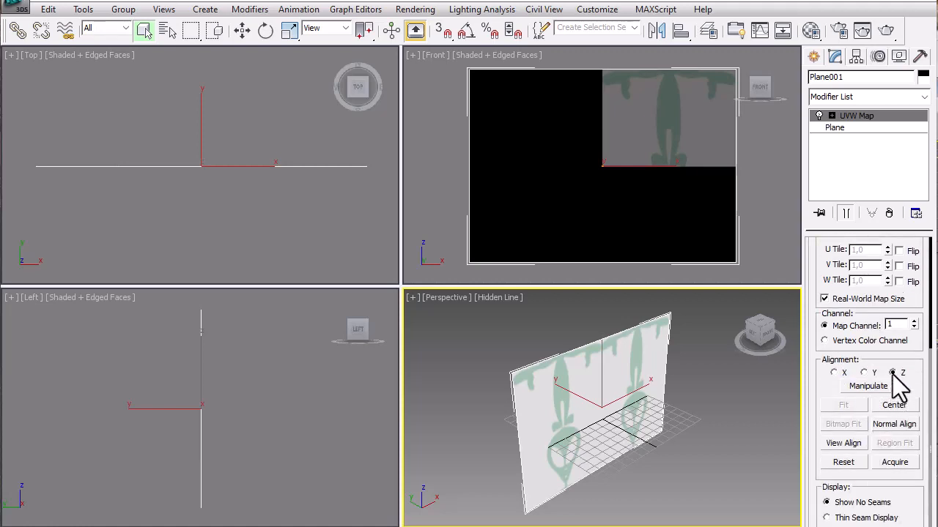
pyautogui.moveTo(847, 485); pyautogui.dragTo(846, 481)
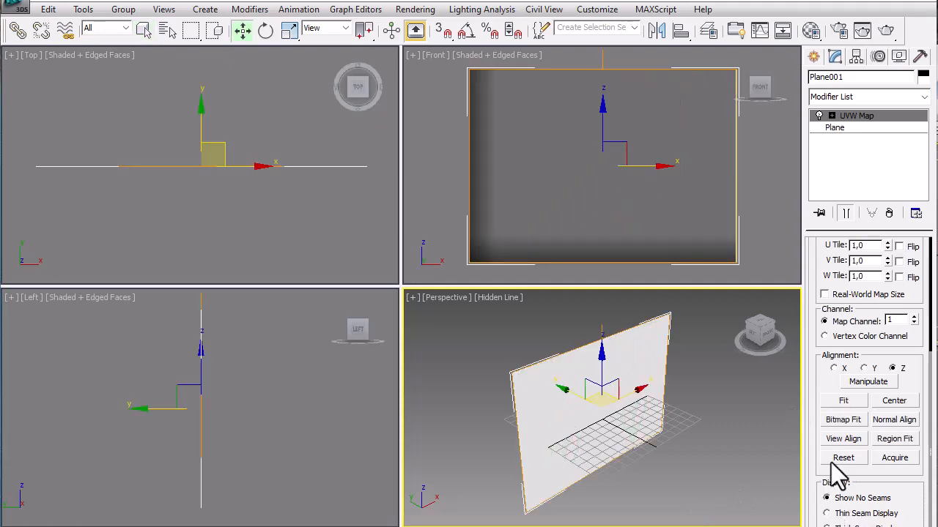
pyautogui.click(842, 421)
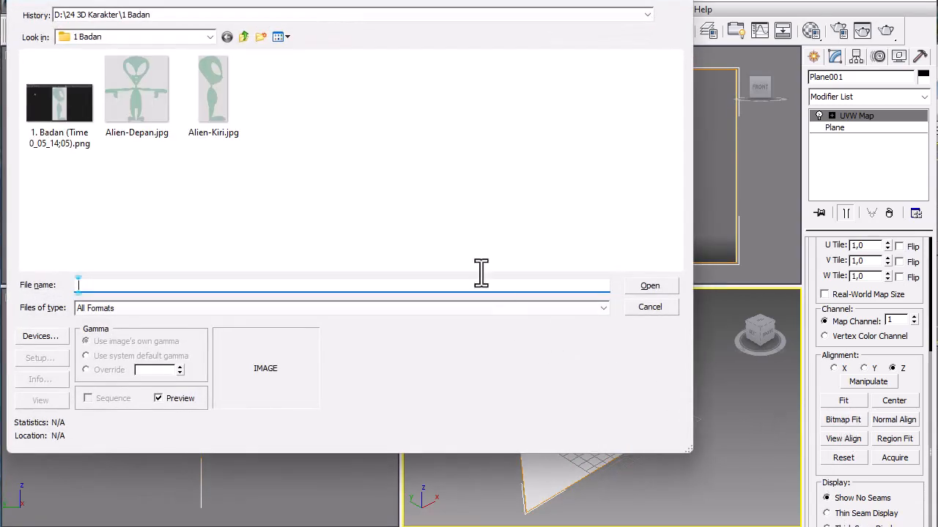
pyautogui.click(142, 101)
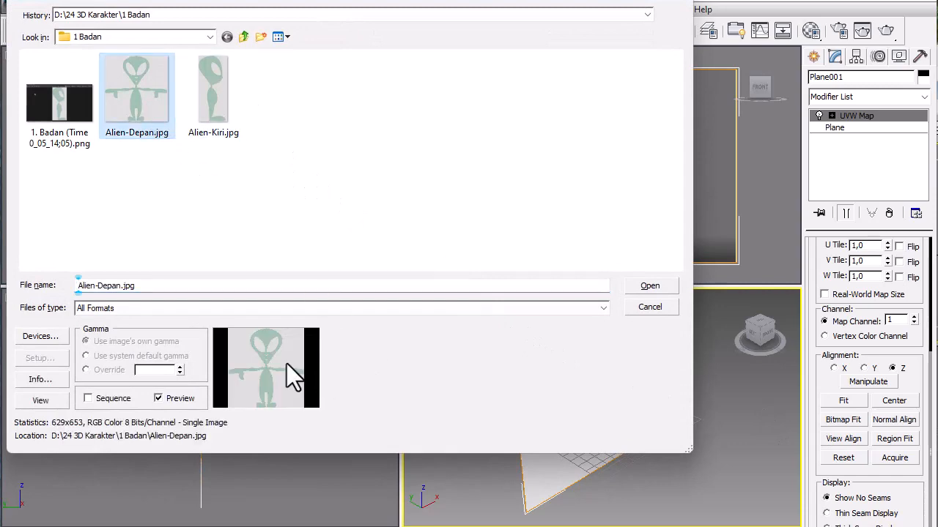
pyautogui.click(645, 289)
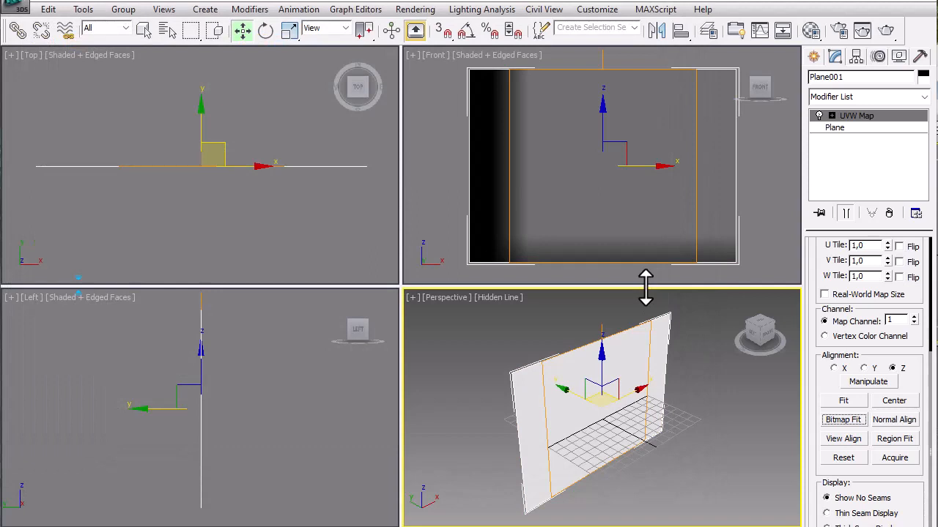
# Turn off Use Real-World Scale for the bitmap in the Material Editor, and switch the modifier's Real-World Map Size on and back off.
pyautogui.press('m')
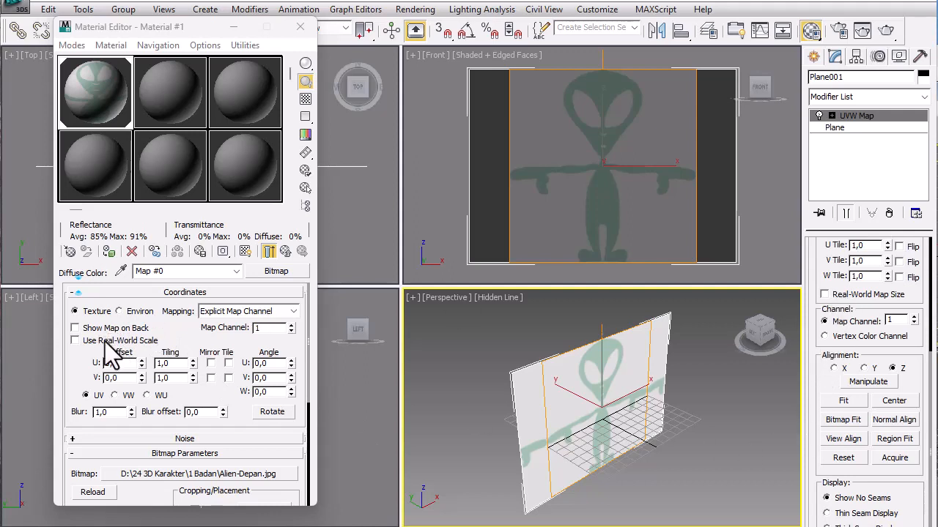
pyautogui.click(849, 300)
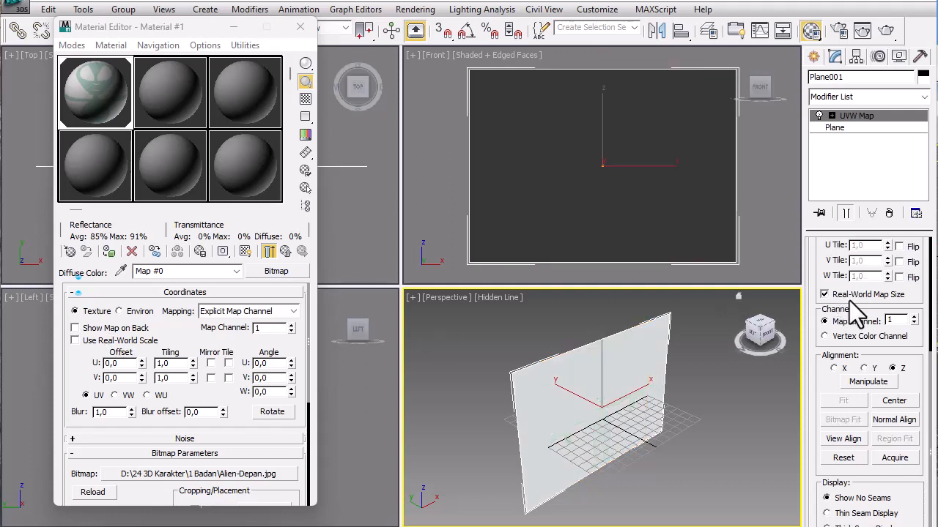
pyautogui.click(849, 299)
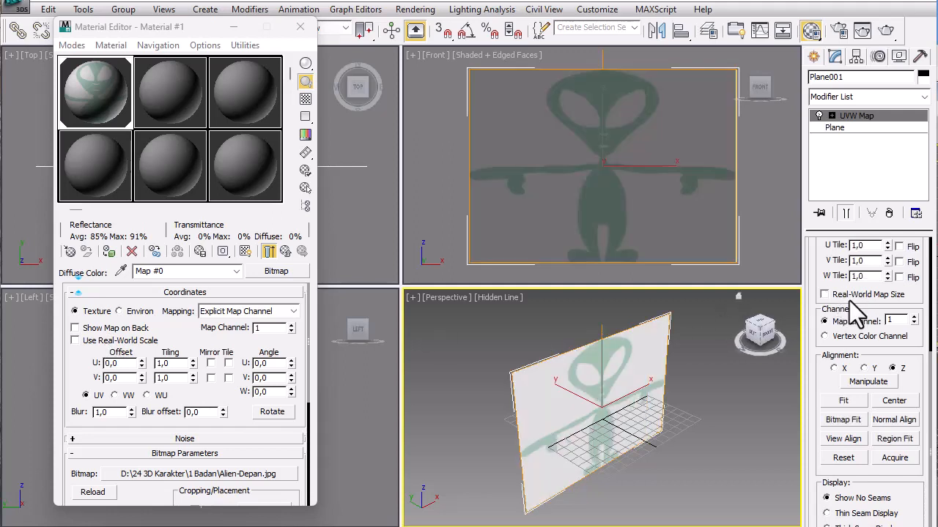
pyautogui.click(76, 341)
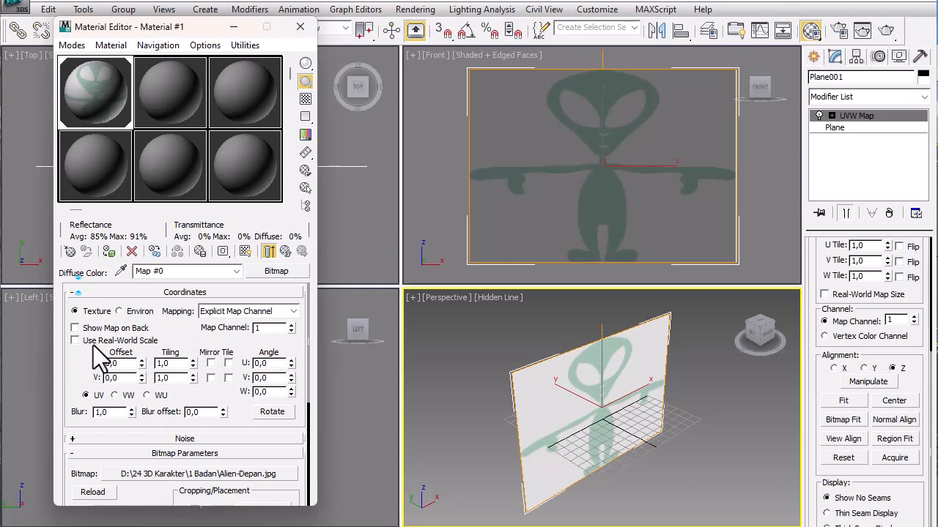
pyautogui.click(93, 346)
pyautogui.click(93, 345)
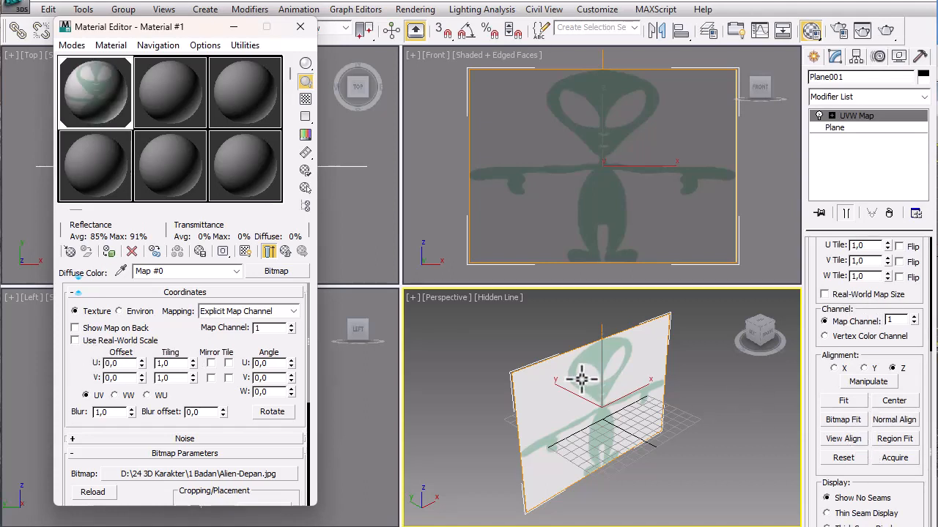
# Refit the plane's UVW mapping to the proportions of Alien-Depan.jpg.
pyautogui.click(843, 420)
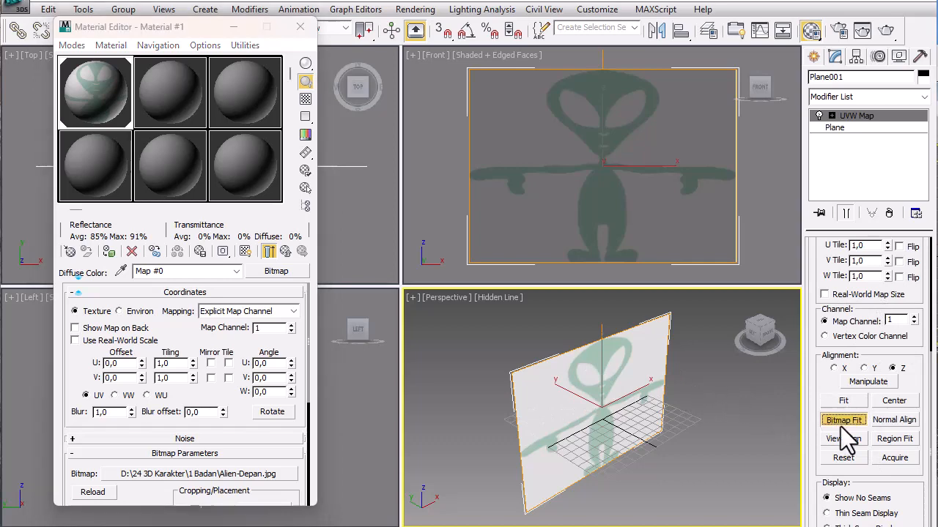
pyautogui.click(135, 121)
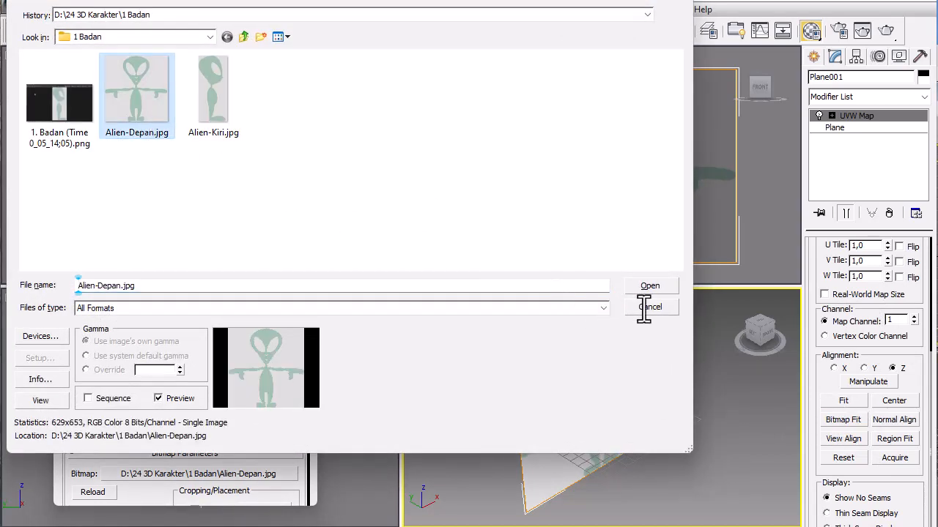
pyautogui.click(640, 287)
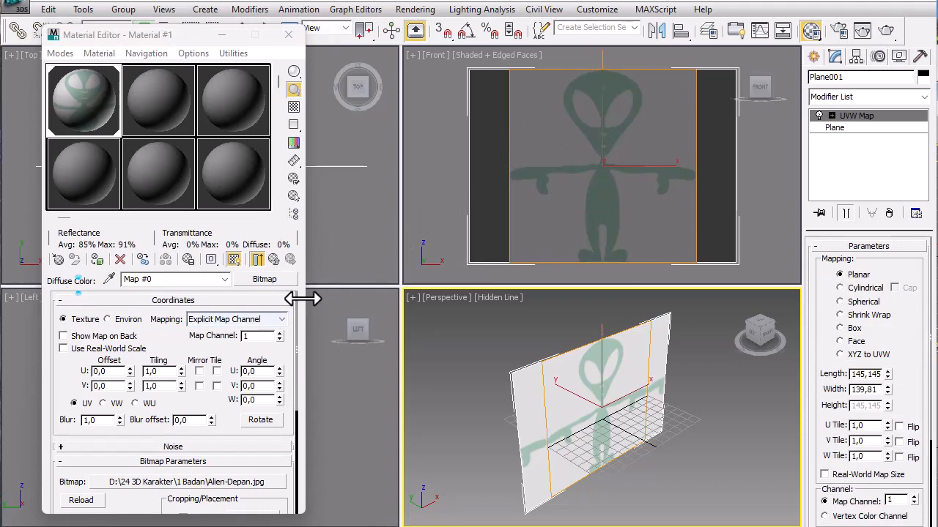
# Switch the bitmap's U tiling on and back off, and the UVW Map modifier off and back on.
pyautogui.click(216, 372)
pyautogui.click(217, 371)
pyautogui.click(216, 372)
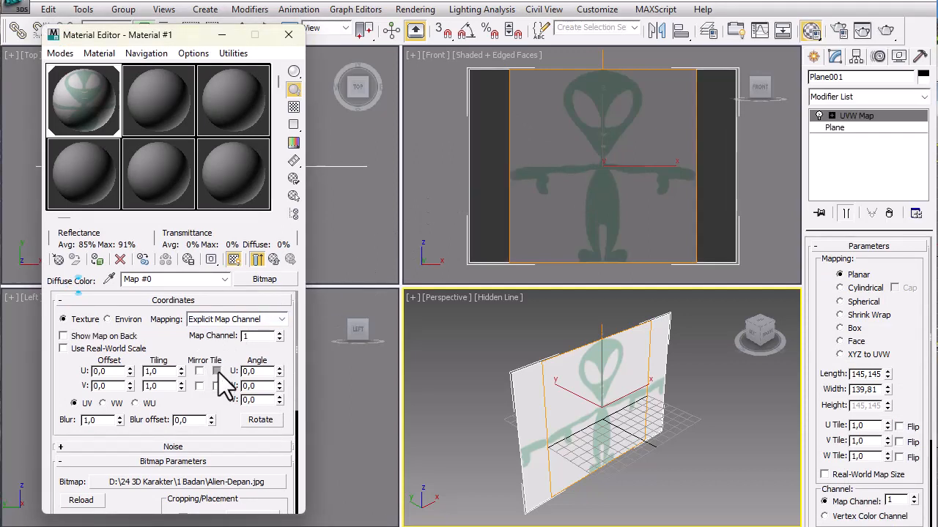
pyautogui.click(217, 371)
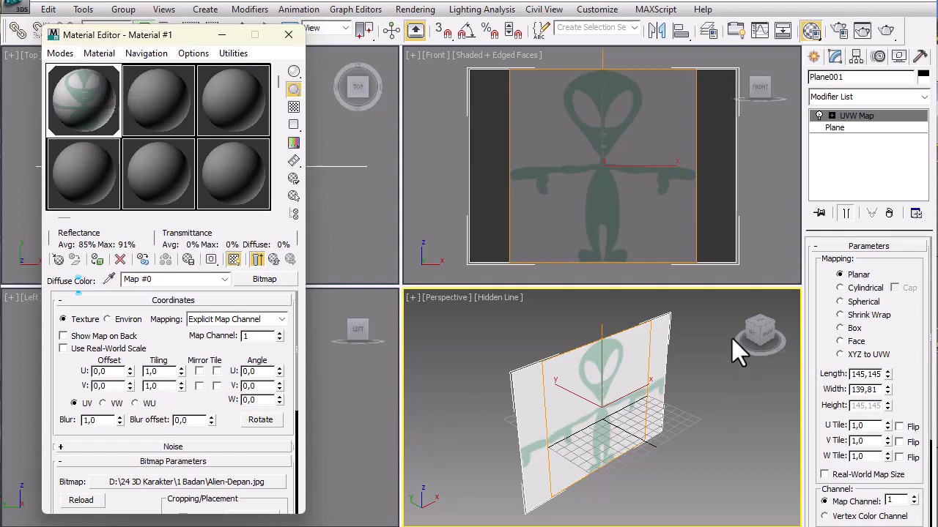
pyautogui.click(818, 116)
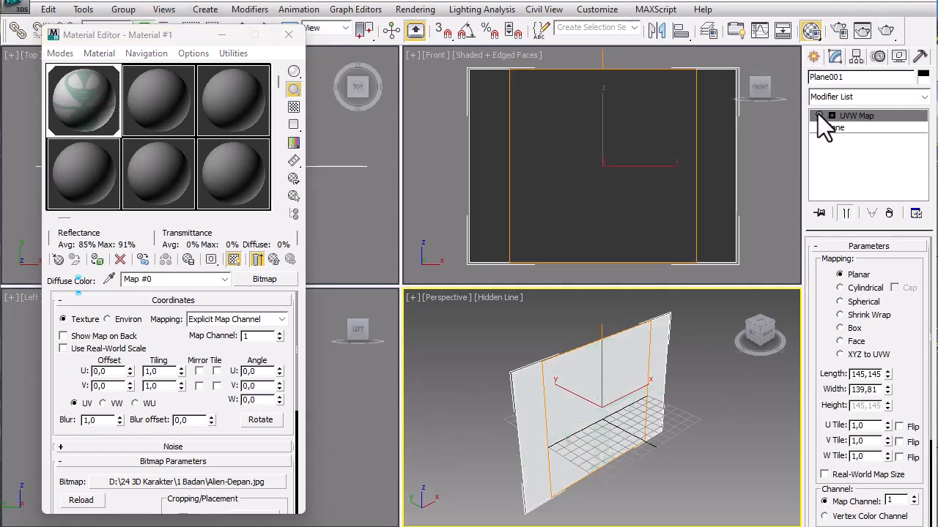
pyautogui.click(818, 116)
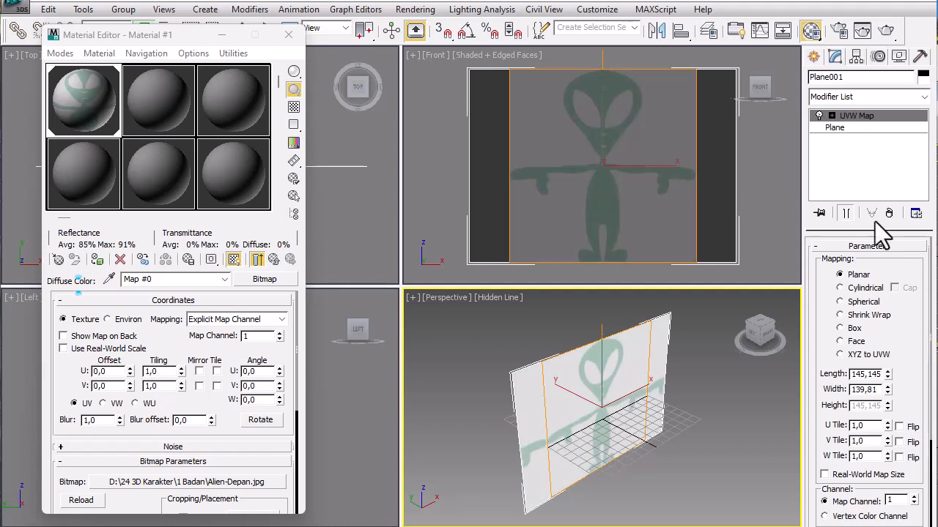
# Switch the UVW Map modifier's Real-World Map Size on and off repeatedly to compare the mapping, leaving it off.
pyautogui.moveTo(916, 383); pyautogui.dragTo(914, 249)
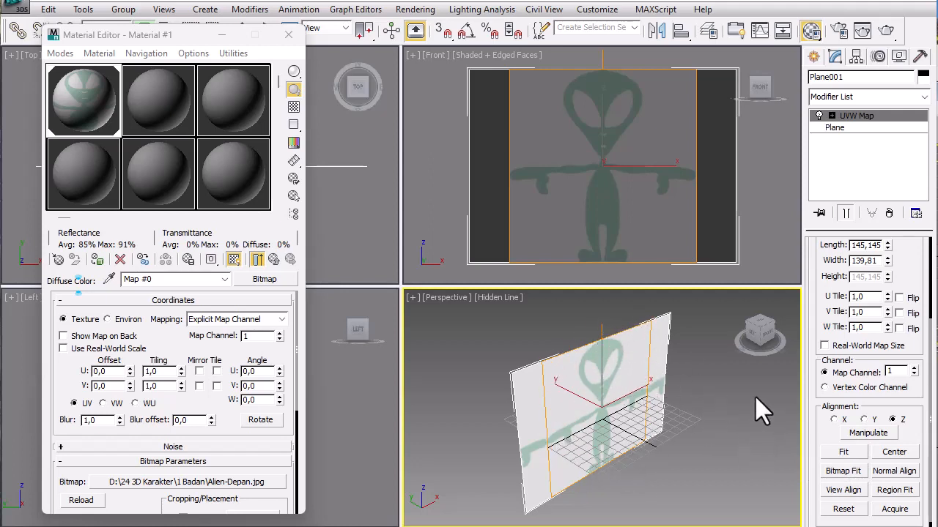
pyautogui.click(846, 351)
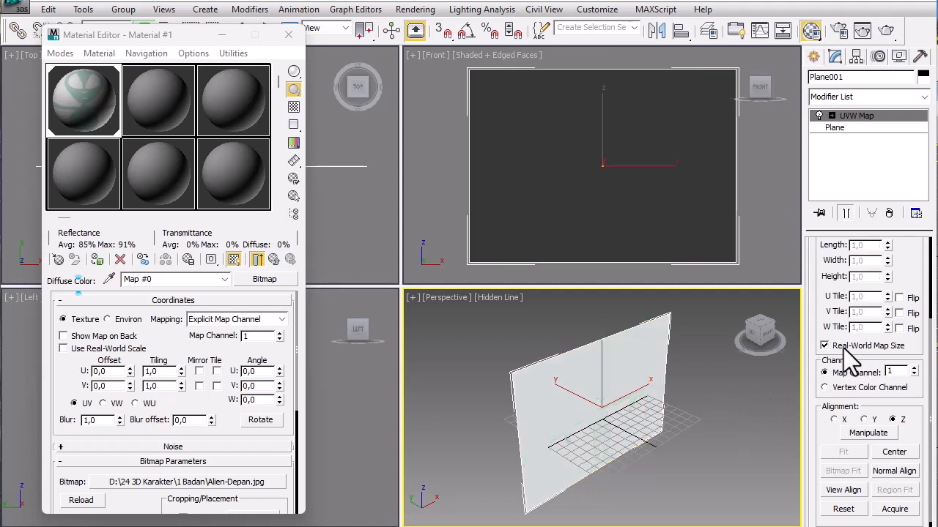
pyautogui.click(846, 350)
pyautogui.click(847, 350)
pyautogui.click(846, 350)
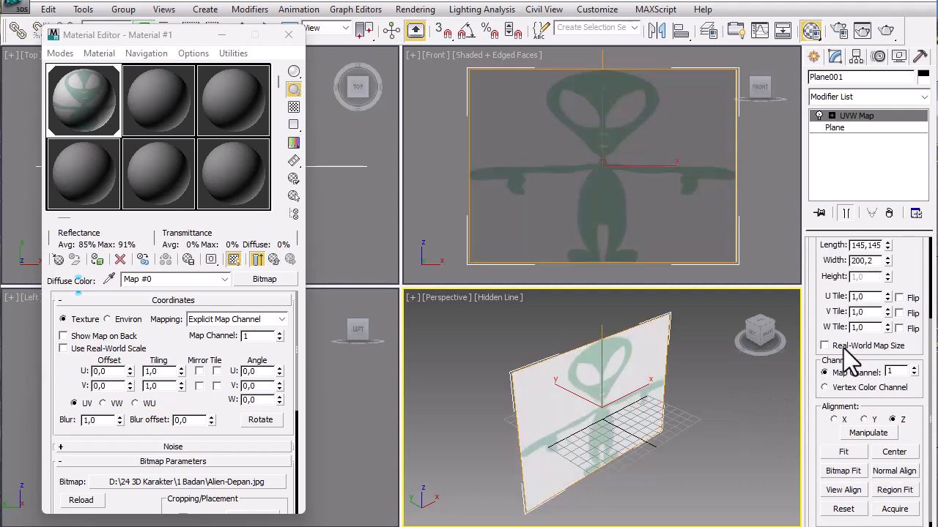
pyautogui.click(846, 350)
pyautogui.click(847, 350)
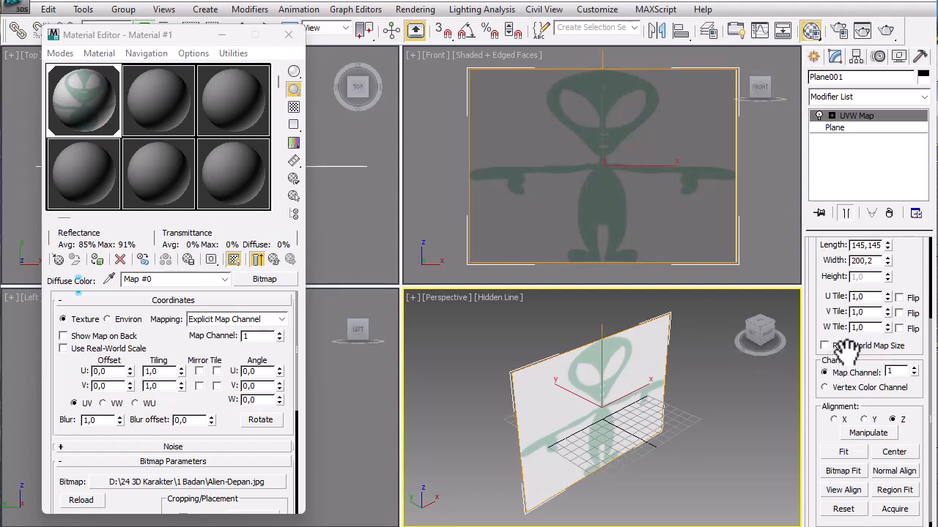
# Fit the UVW mapping to the bitmap Alien-Depan.jpg again and close the Material Editor.
pyautogui.click(842, 471)
pyautogui.click(146, 114)
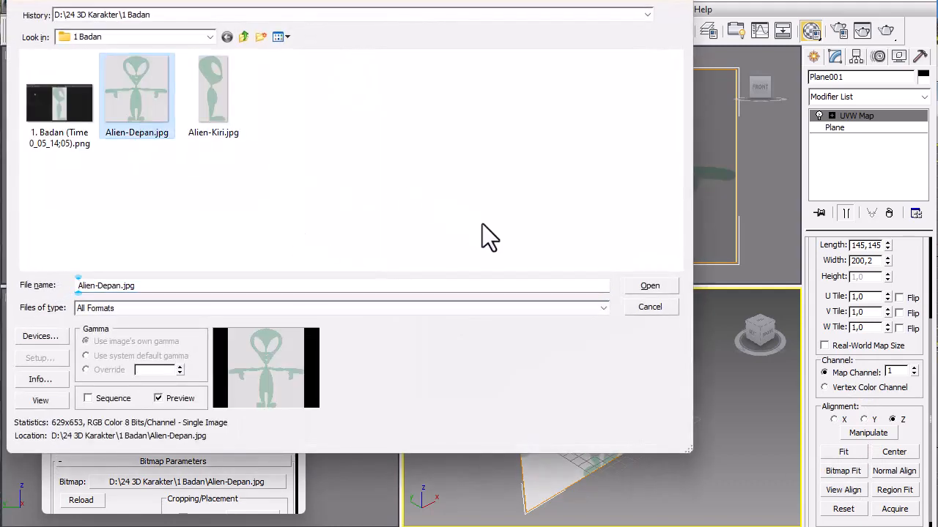
pyautogui.click(644, 286)
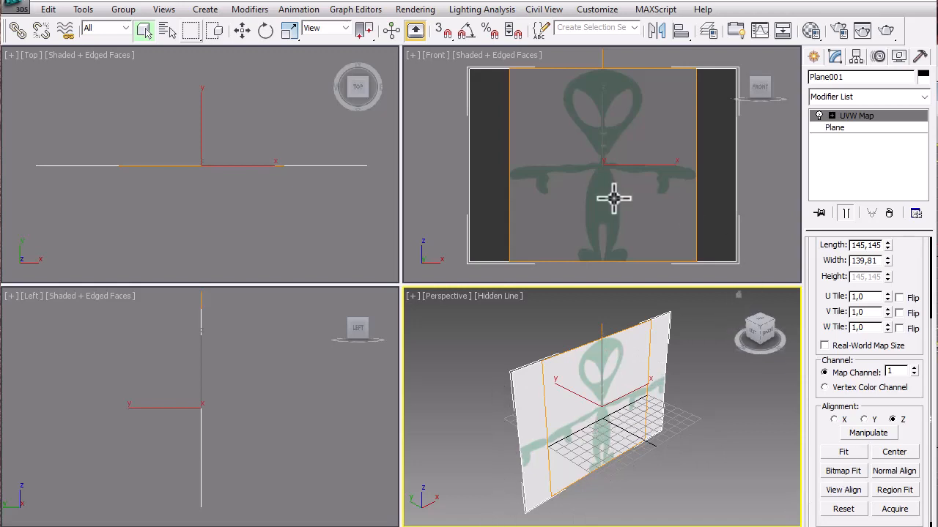
# Draw a second plane about 118 long and 68 wide in the Left view, beside the front reference plane.
pyautogui.click(305, 398)
pyautogui.click(814, 57)
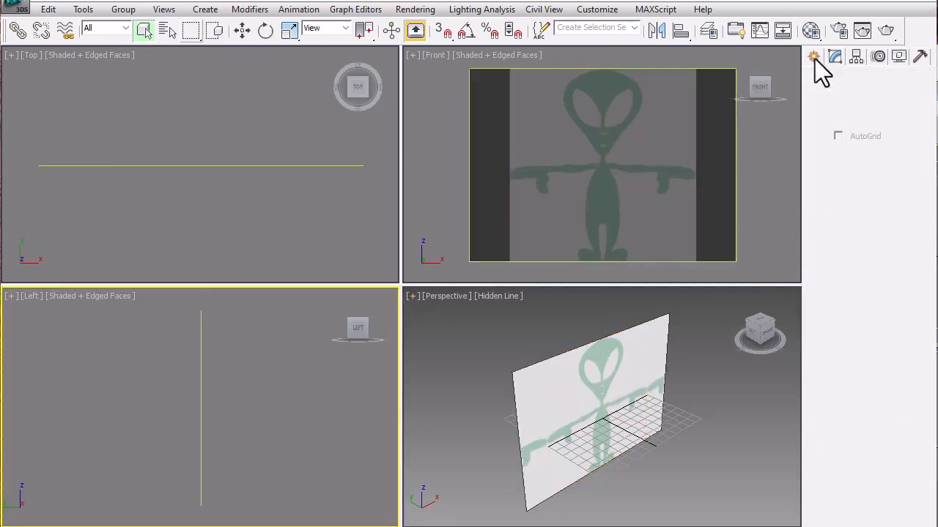
pyautogui.click(900, 210)
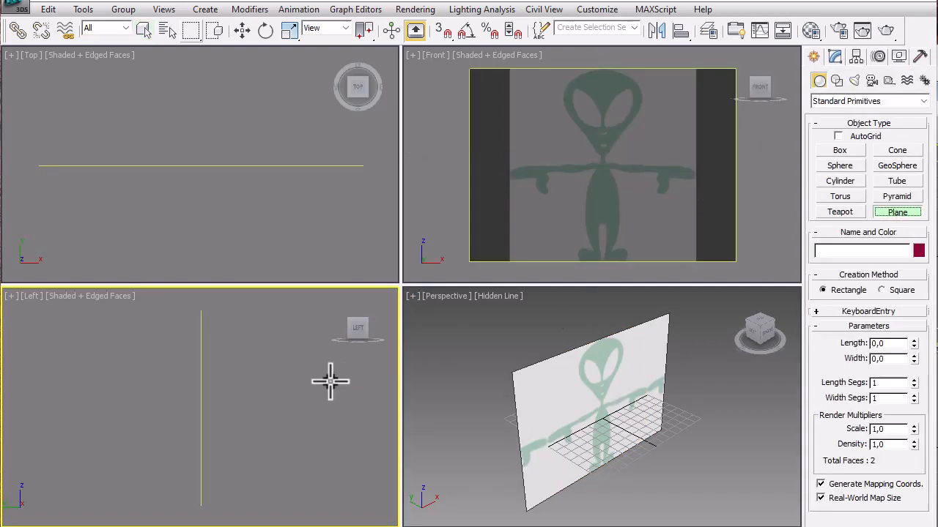
pyautogui.moveTo(244, 337); pyautogui.dragTo(335, 495)
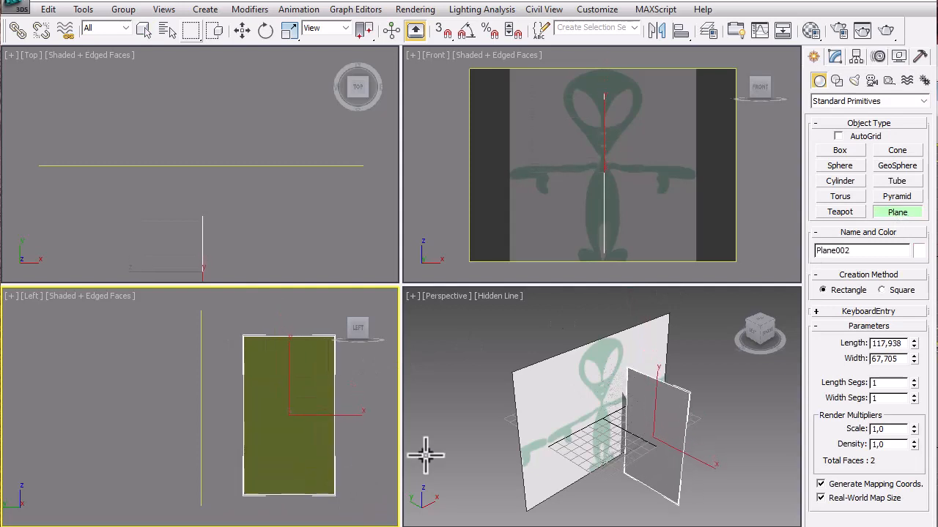
# Set the new plane's width and length to 200 each.
pyautogui.doubleClick(883, 343)
pyautogui.doubleClick(883, 359)
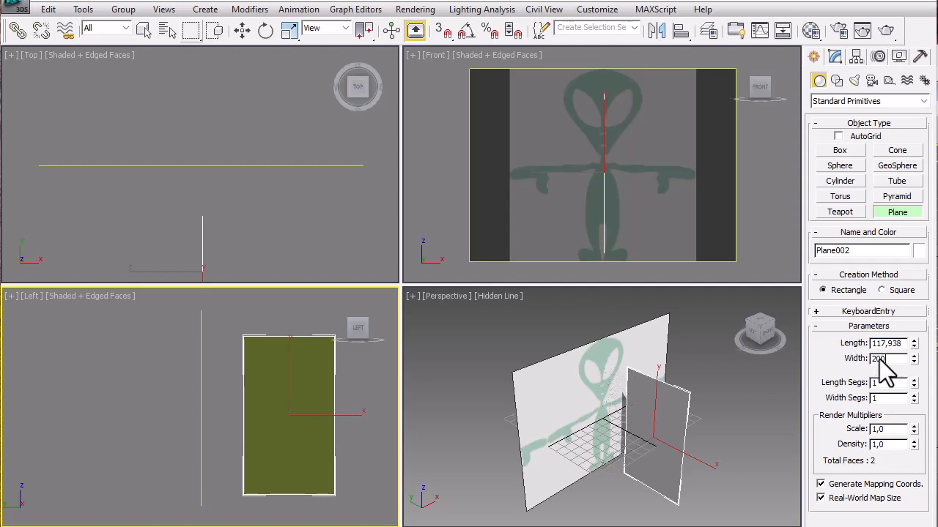
pyautogui.write('200')
pyautogui.press('Return')
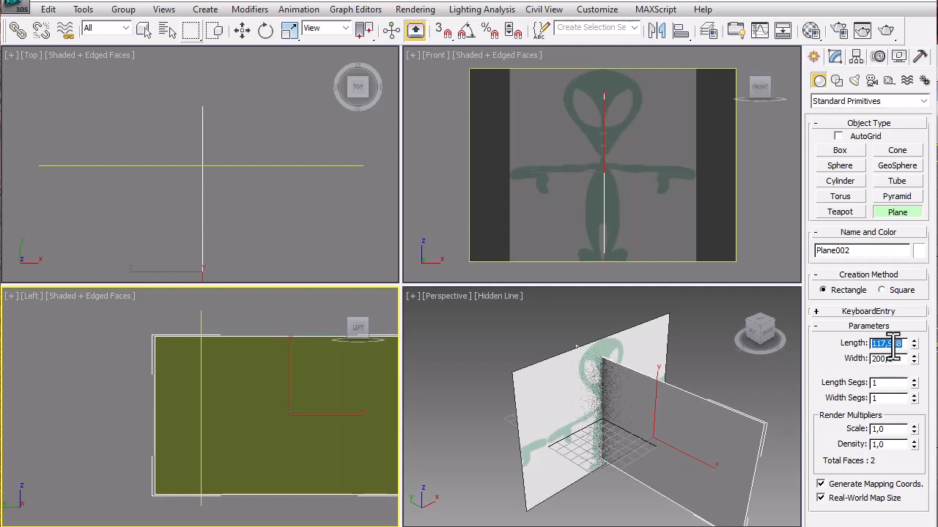
pyautogui.click(893, 344)
pyautogui.write('200')
pyautogui.press('Return')
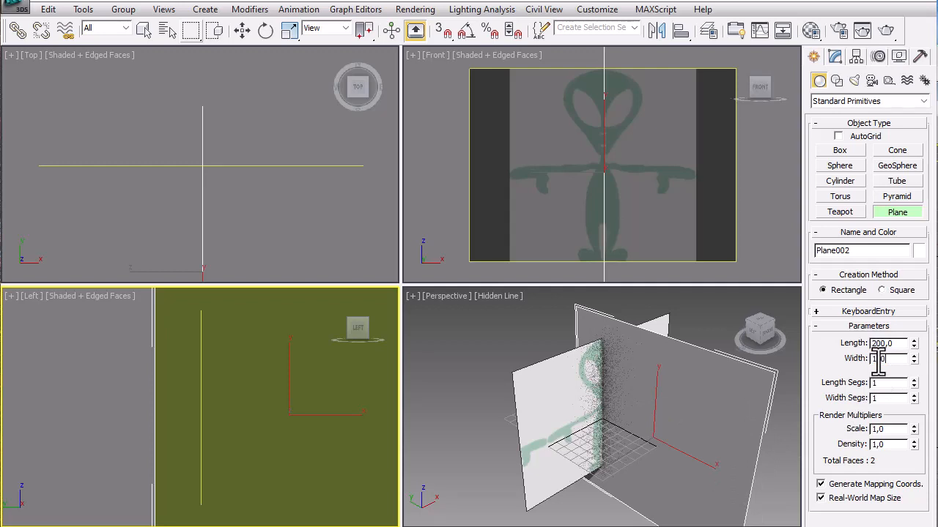
# Set the new plane's width to 100 and its length to 145.
pyautogui.press('Return')
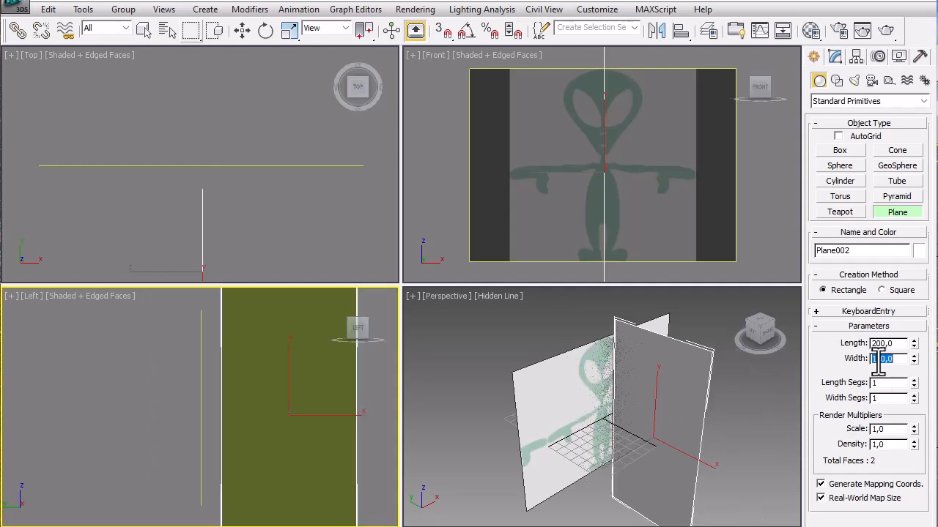
pyautogui.click(883, 343)
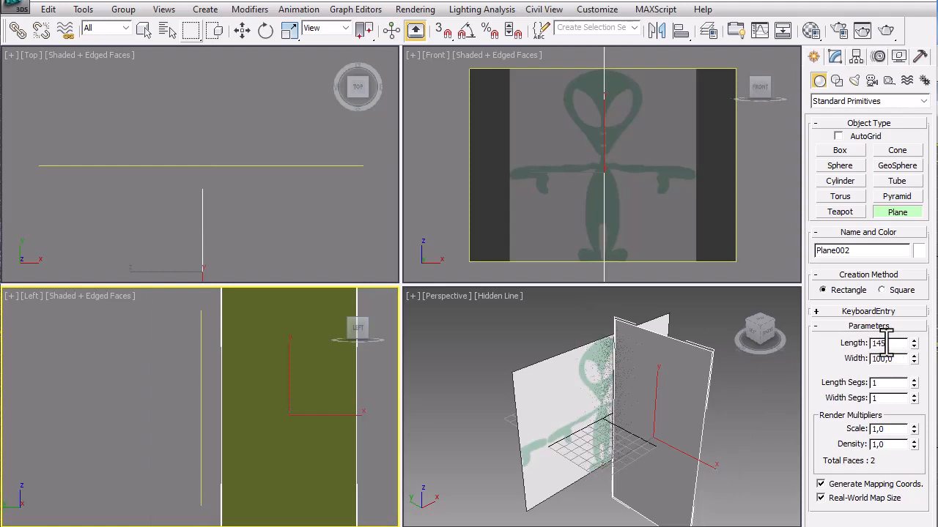
pyautogui.write('145')
pyautogui.press('Return')
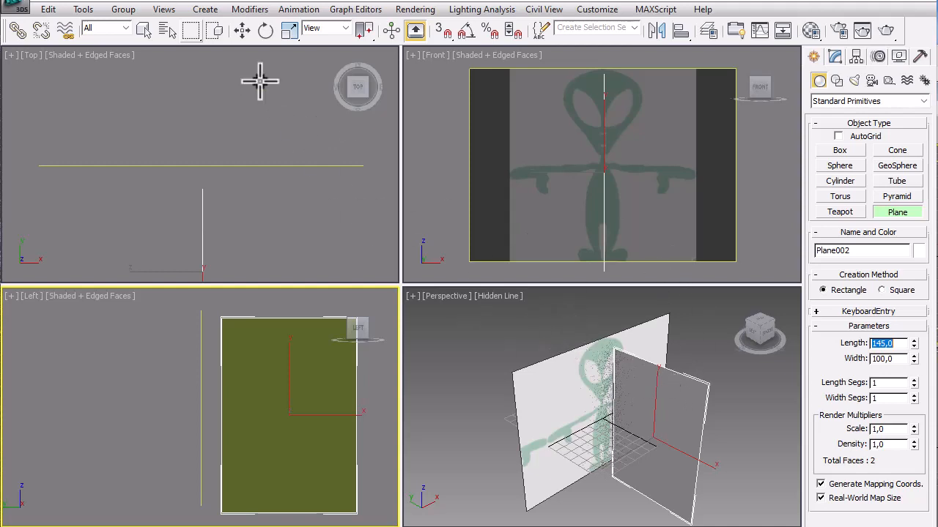
# Review the Snaps, Options, Home Grid and User Grids pages of the grid and snap settings.
pyautogui.rightClick(440, 33)
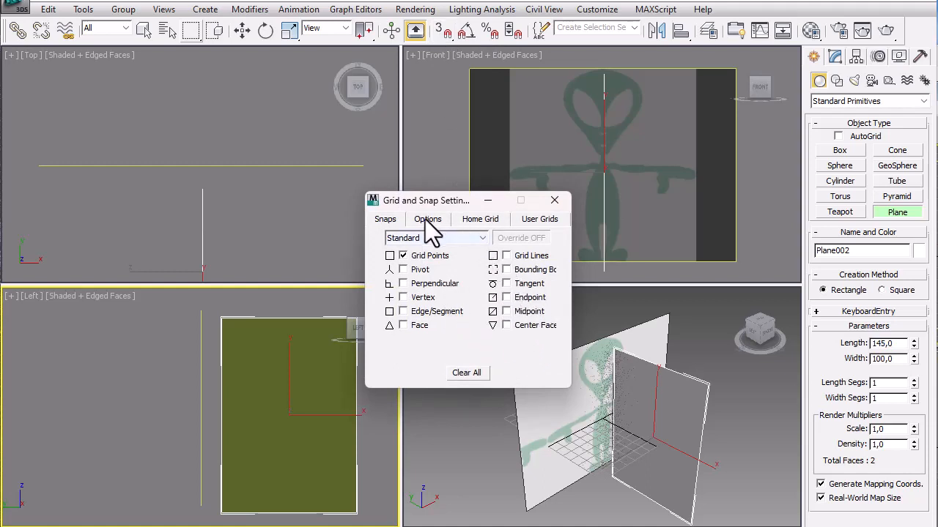
pyautogui.click(477, 225)
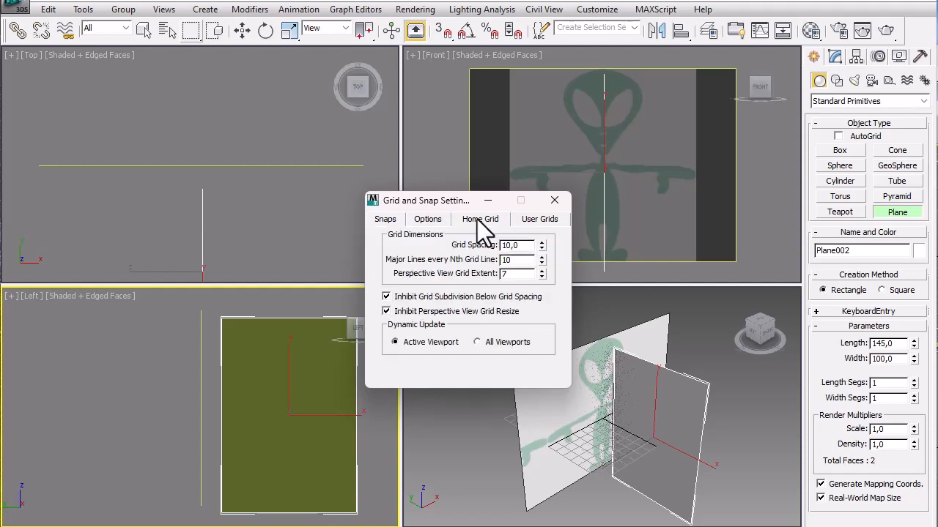
pyautogui.click(387, 219)
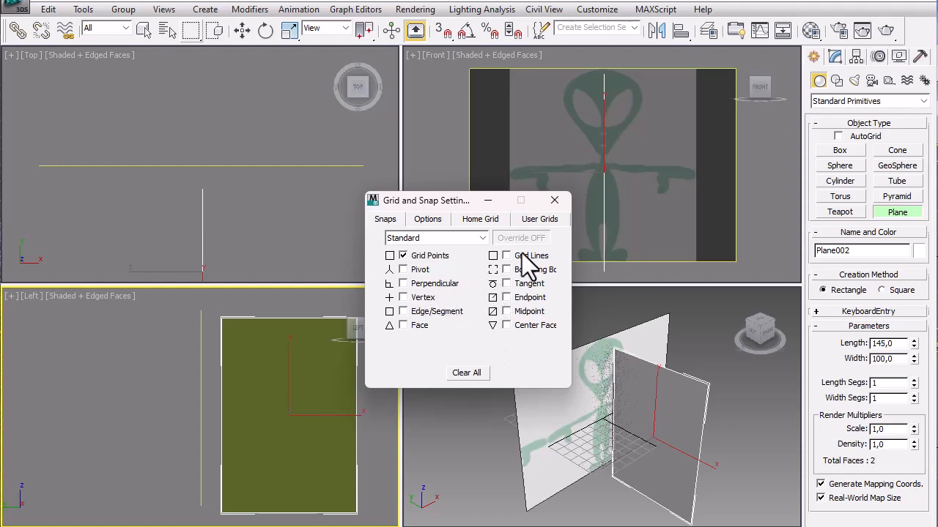
pyautogui.click(533, 219)
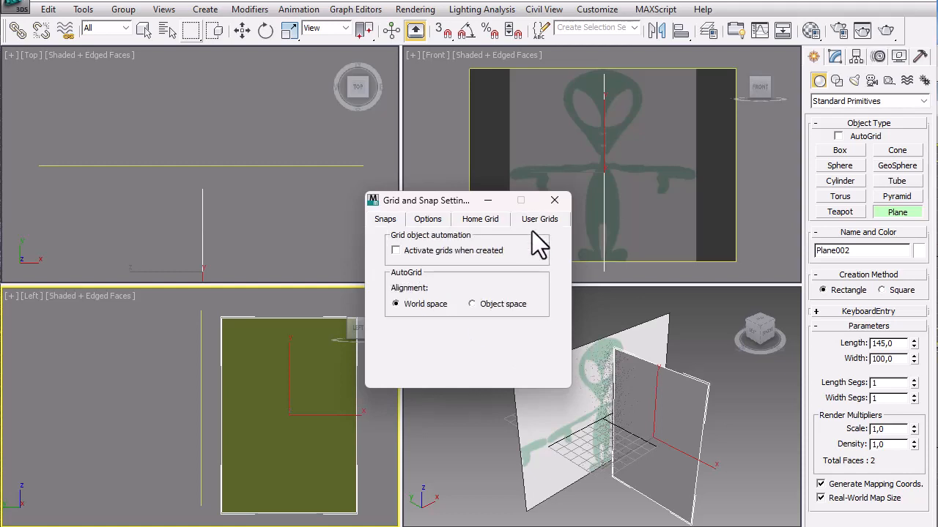
pyautogui.click(475, 222)
pyautogui.click(420, 221)
pyautogui.click(386, 219)
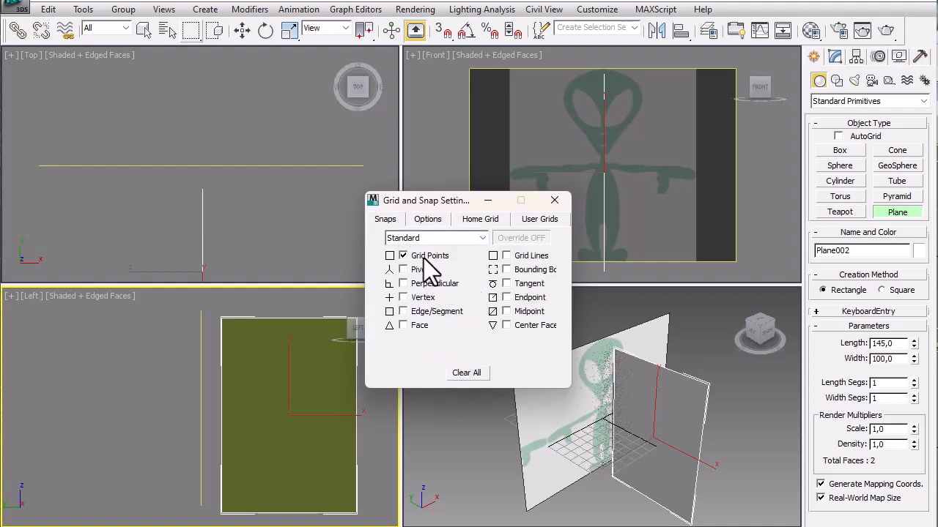
pyautogui.click(553, 200)
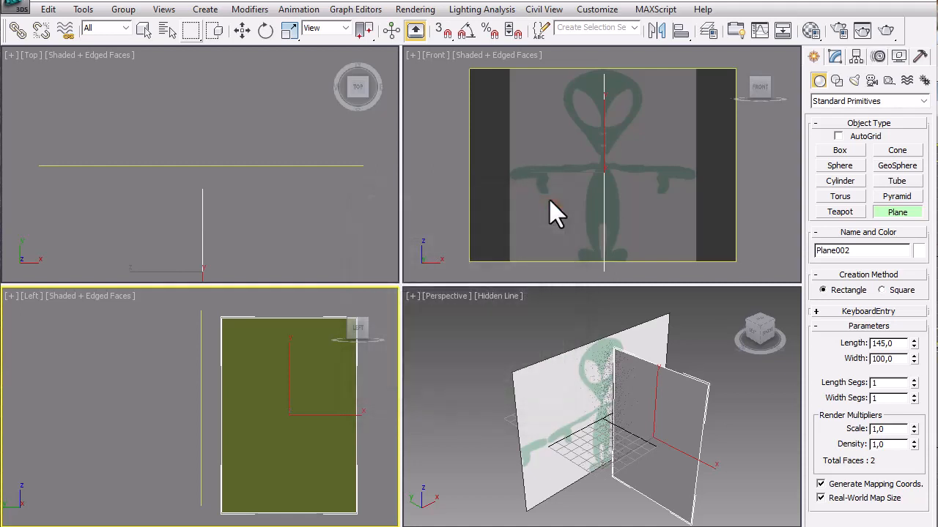
# Turn on 3D snapping and adjust the second plane's height with the Move tool, snapping it to grid points.
pyautogui.click(446, 33)
pyautogui.click(656, 369)
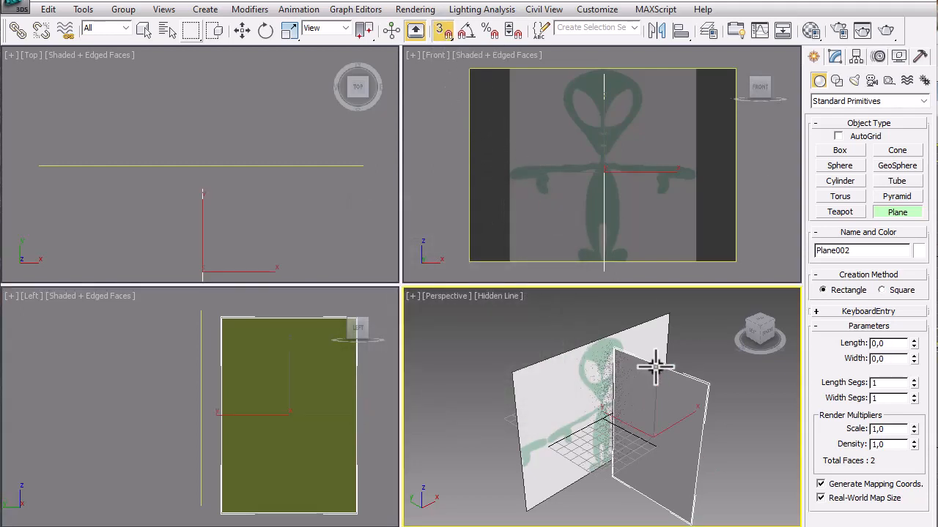
pyautogui.click(242, 30)
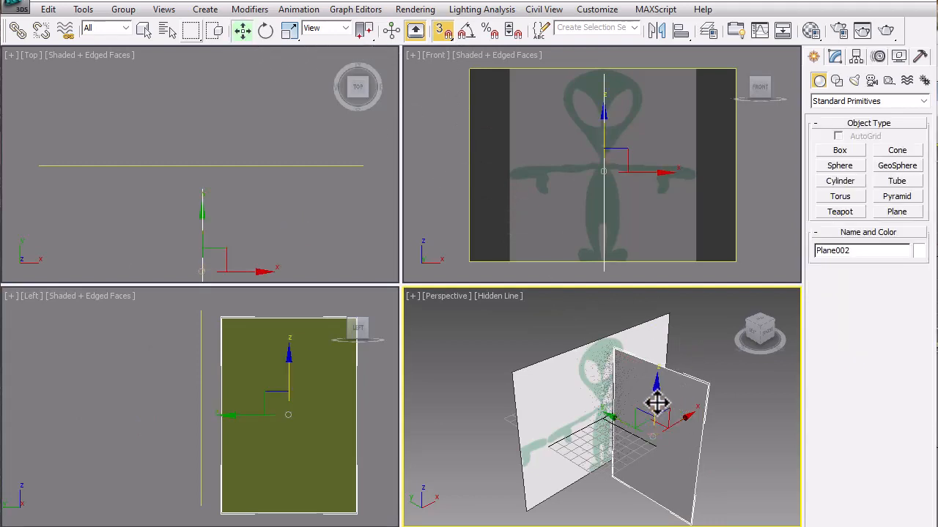
pyautogui.moveTo(656, 403); pyautogui.dragTo(656, 381)
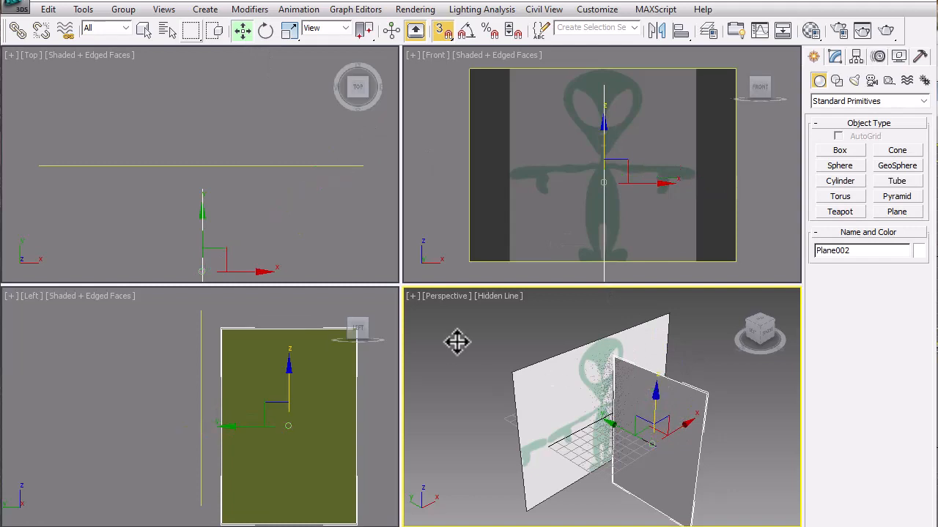
pyautogui.click(290, 375)
pyautogui.moveTo(289, 378); pyautogui.dragTo(289, 412)
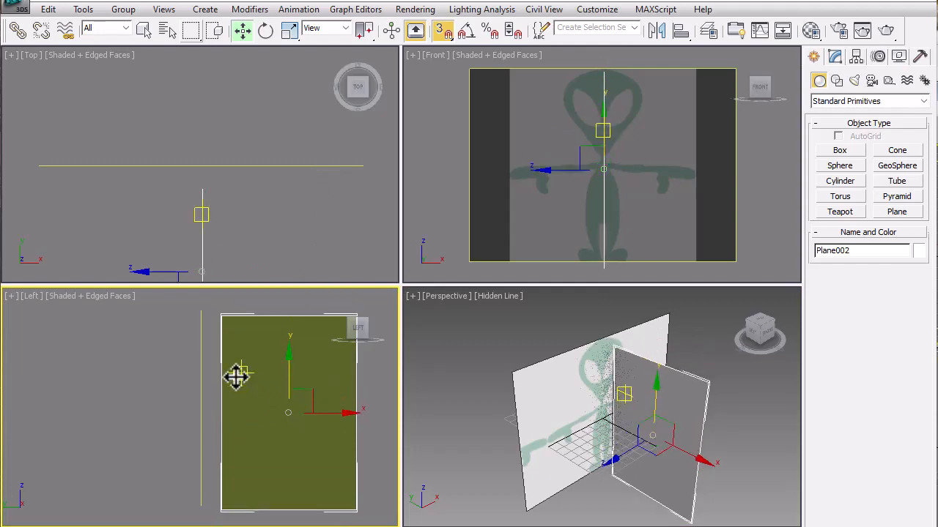
# Move the front reference plane slightly down so its upper and lower edges line up with the second plane's.
pyautogui.click(540, 138)
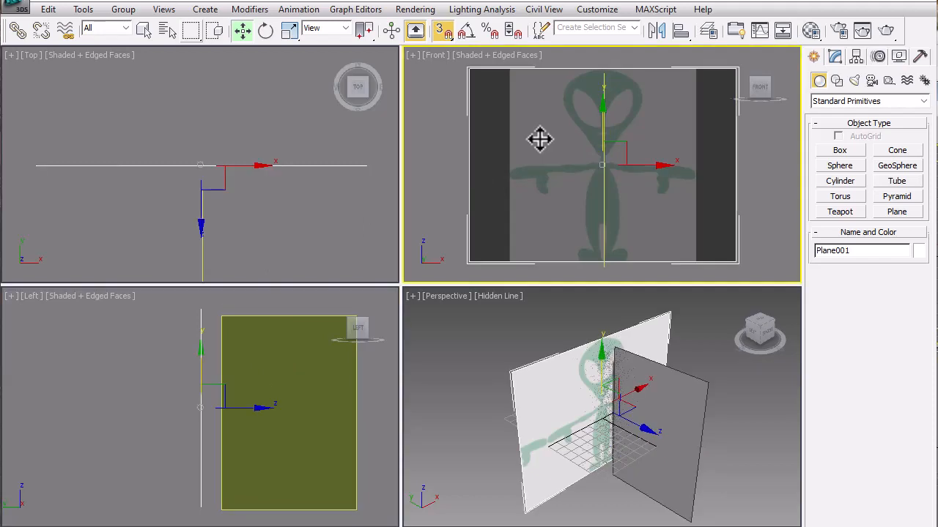
pyautogui.click(197, 370)
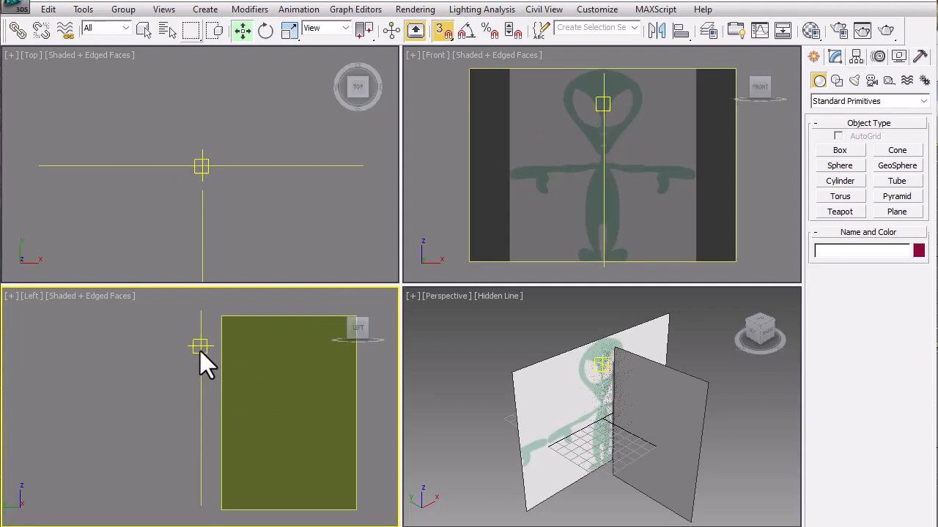
pyautogui.click(528, 150)
pyautogui.moveTo(603, 117); pyautogui.dragTo(607, 170)
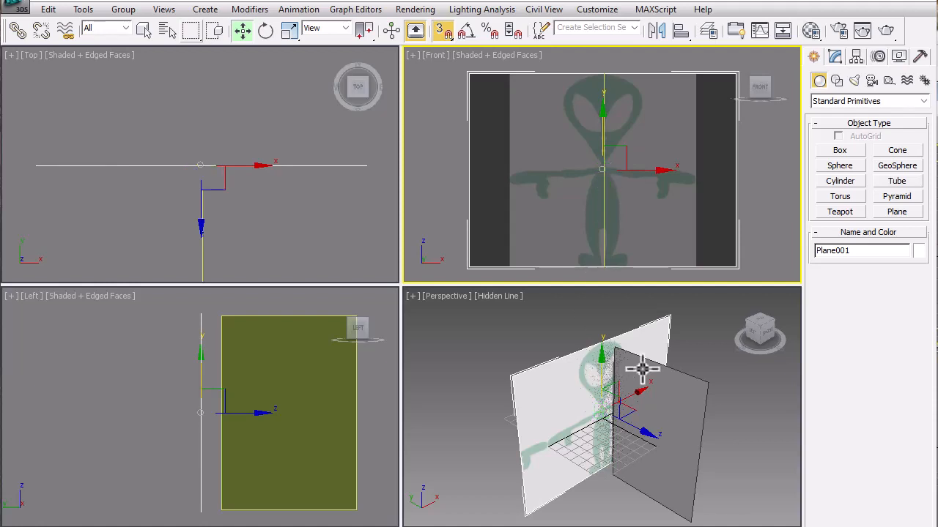
# Turn off 3D snapping and move the second plane horizontally in the Left view until its edge meets the front plane.
pyautogui.click(103, 380)
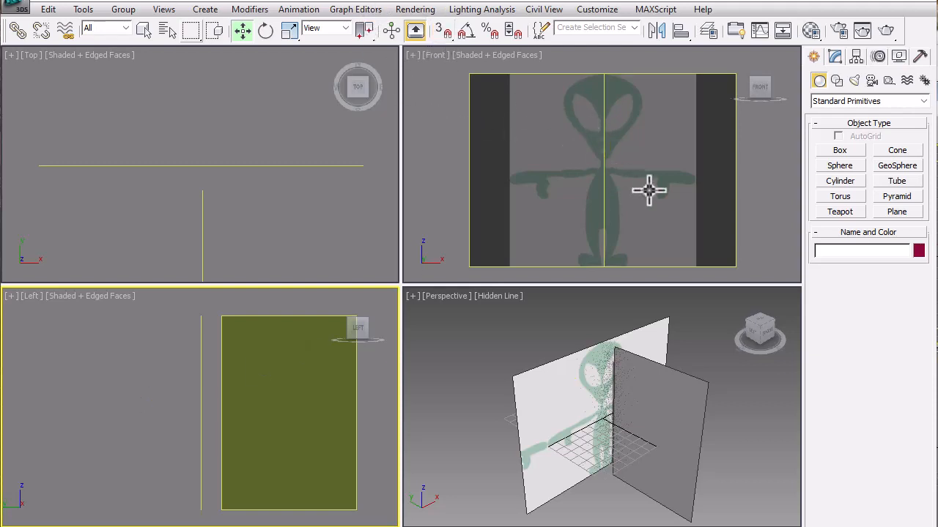
pyautogui.click(295, 387)
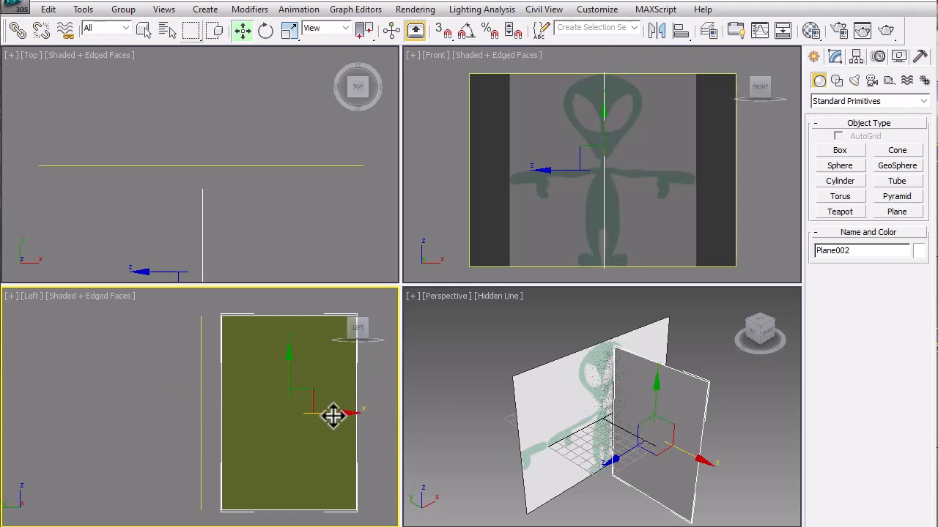
pyautogui.moveTo(331, 413)
pyautogui.mouseDown()
pyautogui.moveTo(301, 414)
pyautogui.moveTo(345, 411)
pyautogui.moveTo(314, 413)
pyautogui.mouseUp()
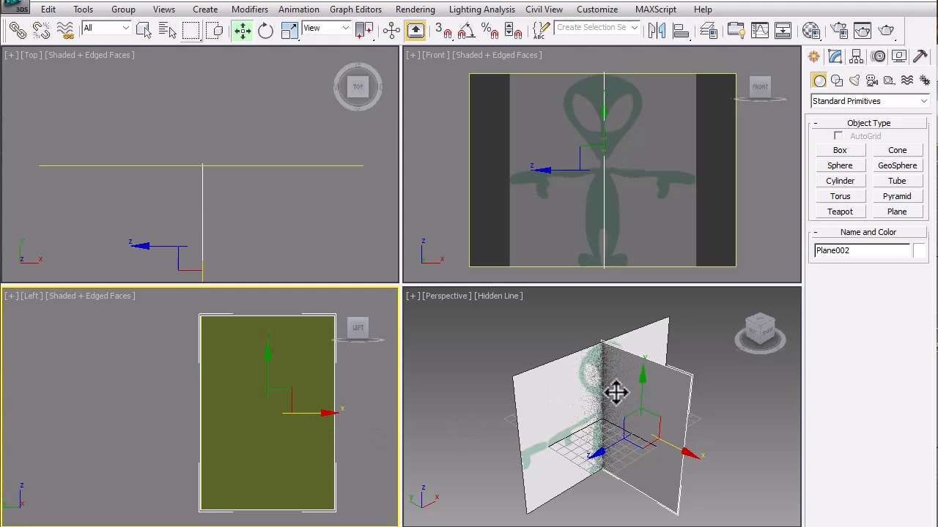
# Change the Perspective view's Lighting and Shadows options to remove the speckled shadows from the planes, and clear the selection.
pyautogui.click(486, 294)
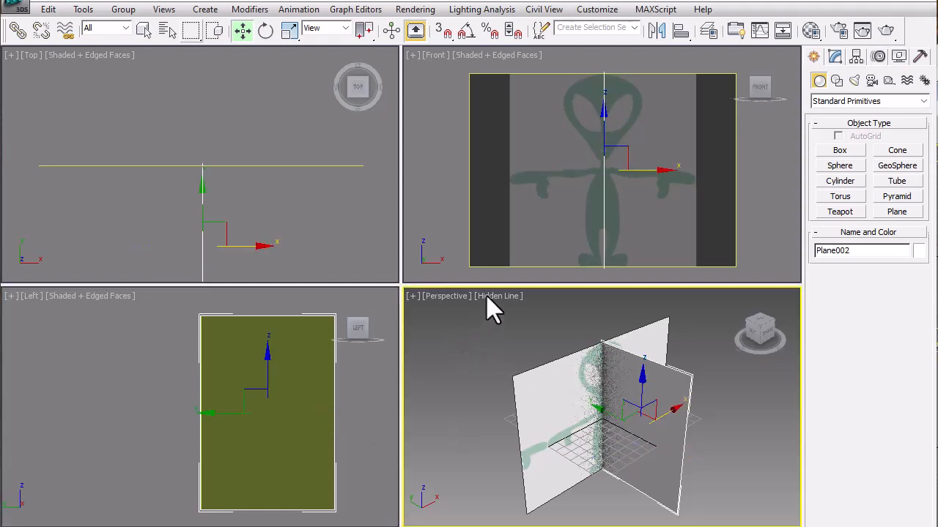
pyautogui.click(489, 294)
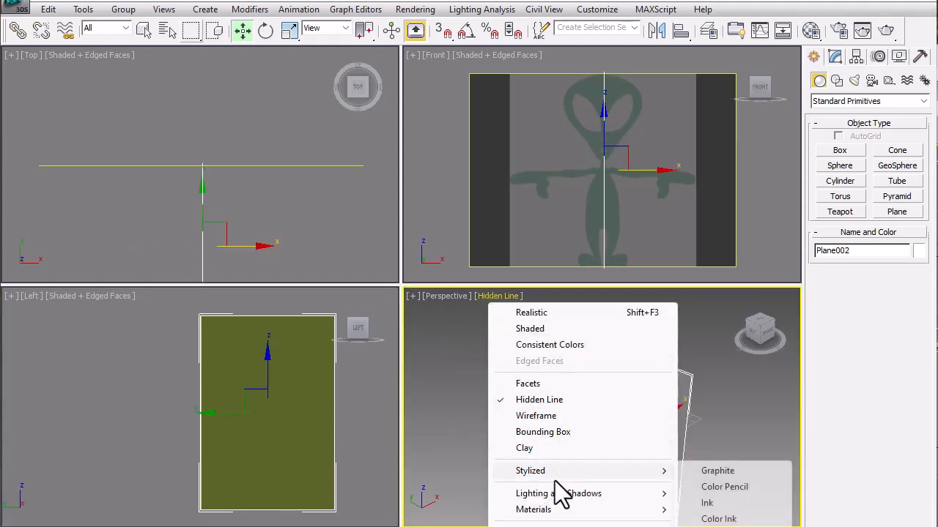
pyautogui.moveTo(557, 495)
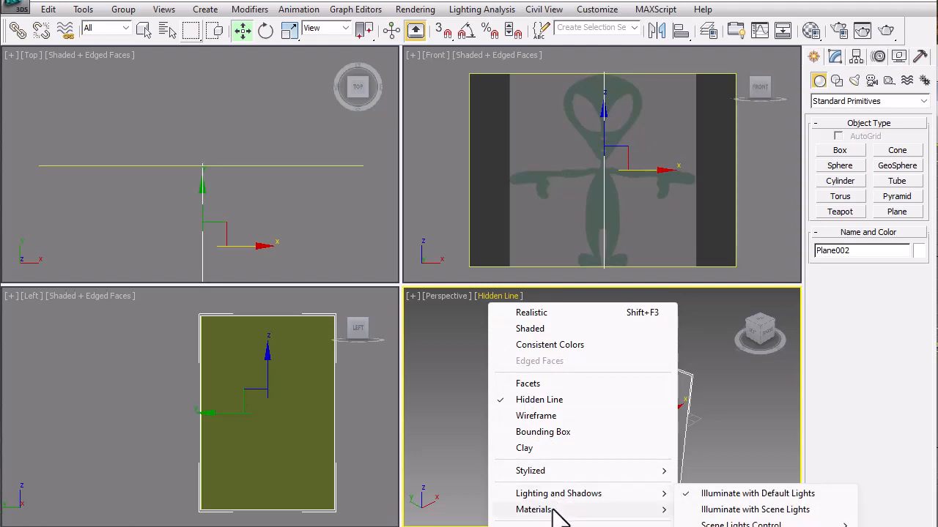
pyautogui.moveTo(555, 512)
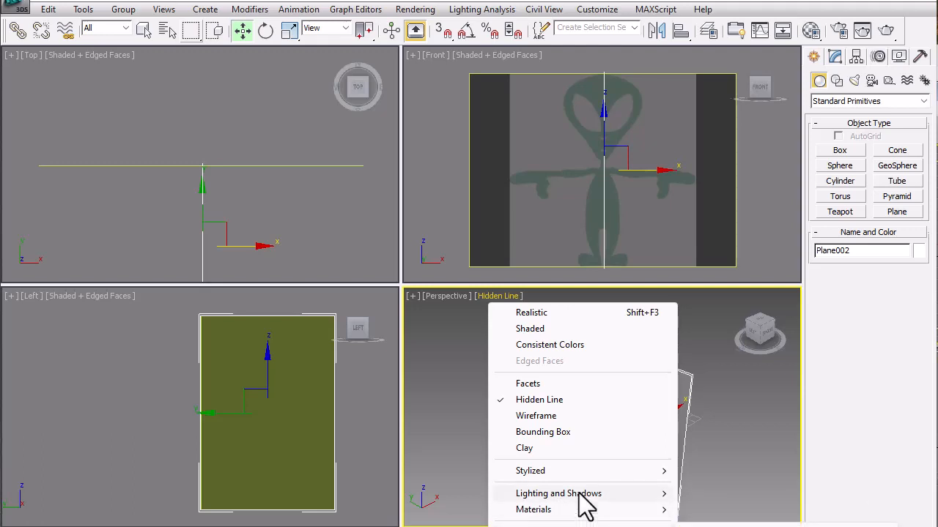
pyautogui.moveTo(585, 469)
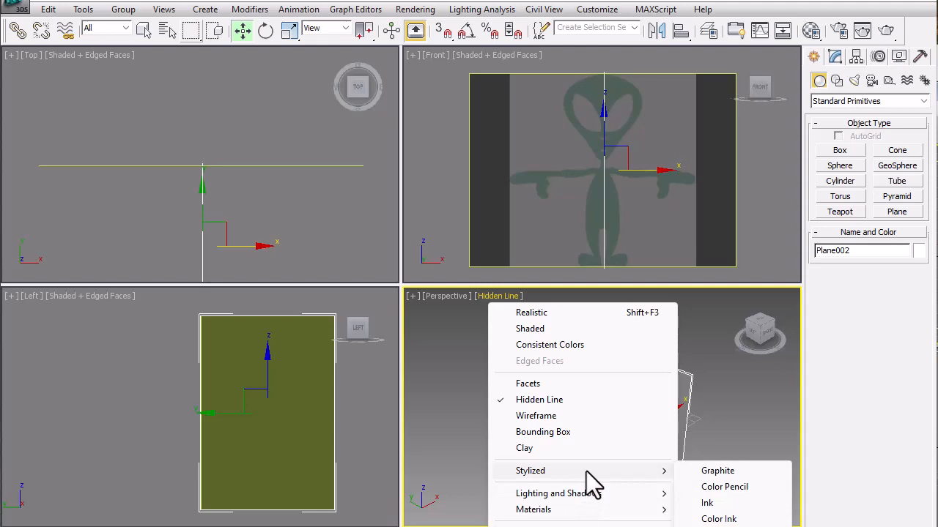
pyautogui.moveTo(596, 492)
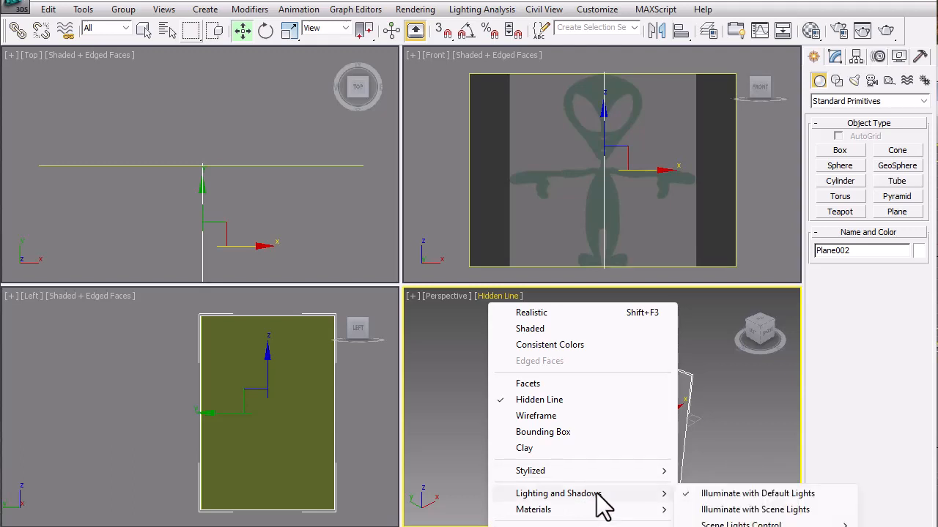
pyautogui.click(671, 524)
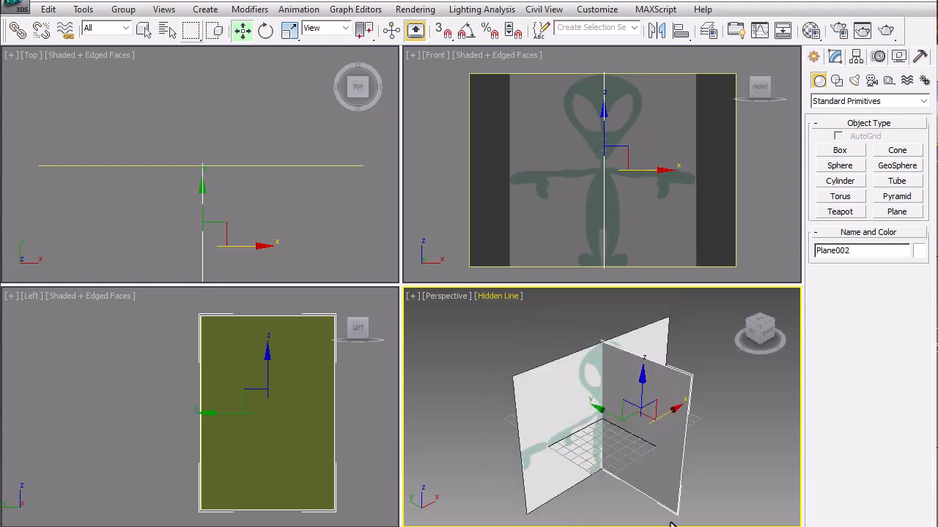
pyautogui.click(731, 420)
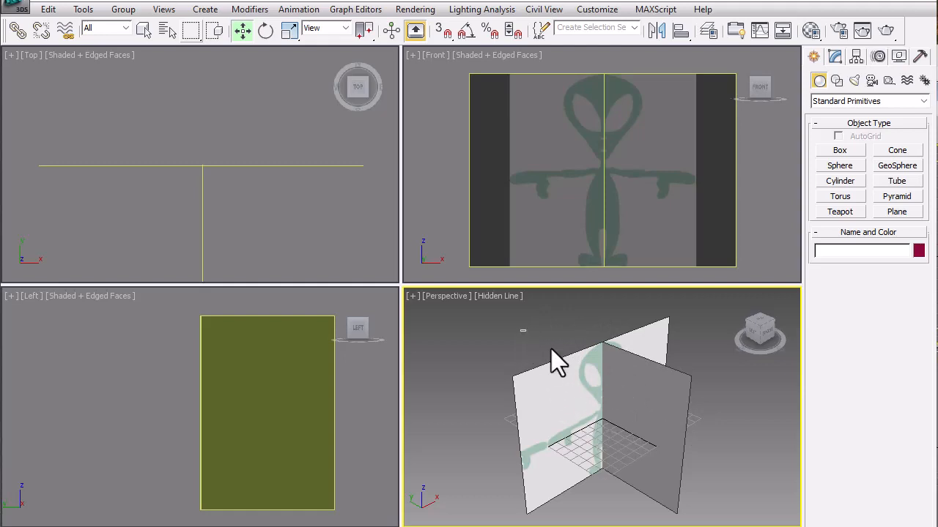
# Select both reference planes and raise them together until their lower edges sit approximately on the grid, and deselect them.
pyautogui.moveTo(711, 476); pyautogui.dragTo(711, 475)
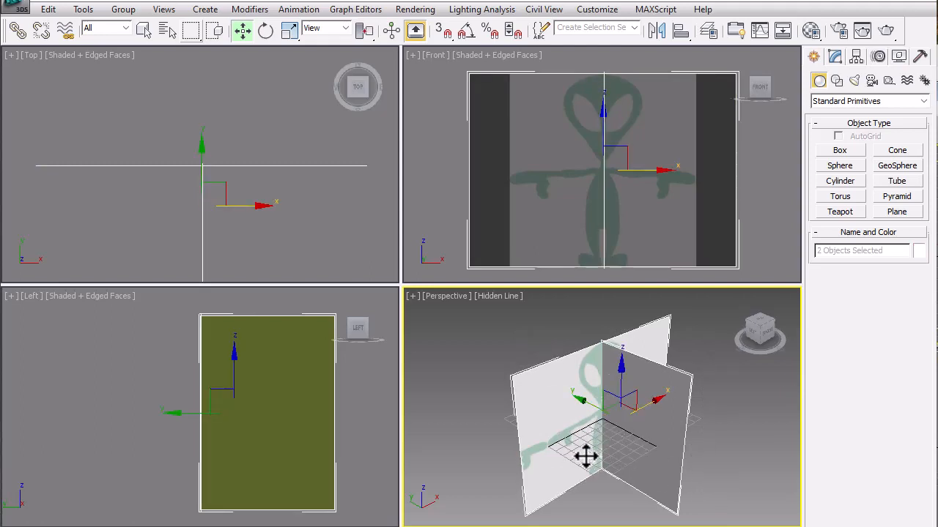
pyautogui.moveTo(622, 377); pyautogui.dragTo(628, 321)
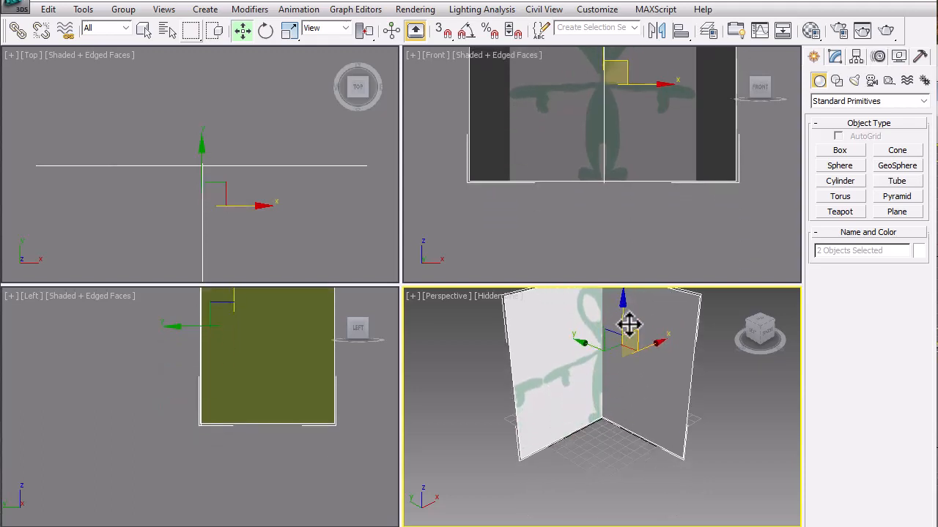
pyautogui.moveTo(622, 316)
pyautogui.mouseDown()
pyautogui.moveTo(624, 306)
pyautogui.moveTo(628, 317)
pyautogui.mouseUp()
pyautogui.moveTo(626, 317); pyautogui.dragTo(624, 315)
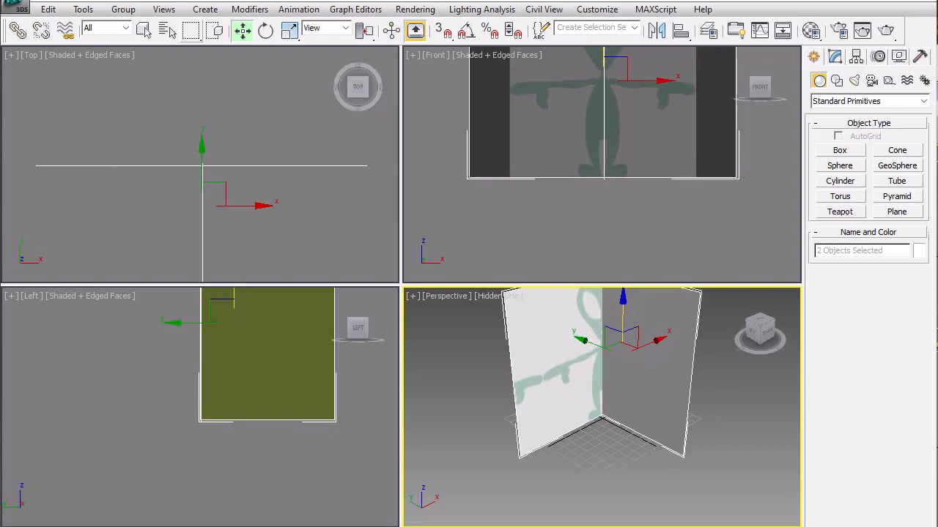
pyautogui.hotkey('ctrl', 'z')
pyautogui.click(669, 392)
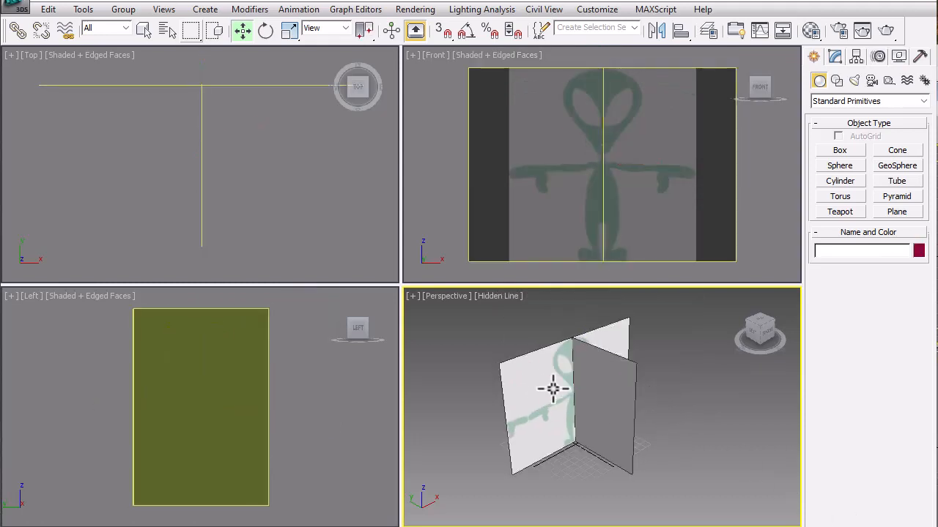
# Apply the second material slot to the blank side plane with Alien-Kiri.jpg as its Diffuse bitmap, shown in the viewport.
pyautogui.scroll(5, 553, 389)
pyautogui.moveTo(526, 383); pyautogui.dragTo(592, 400, button='middle')
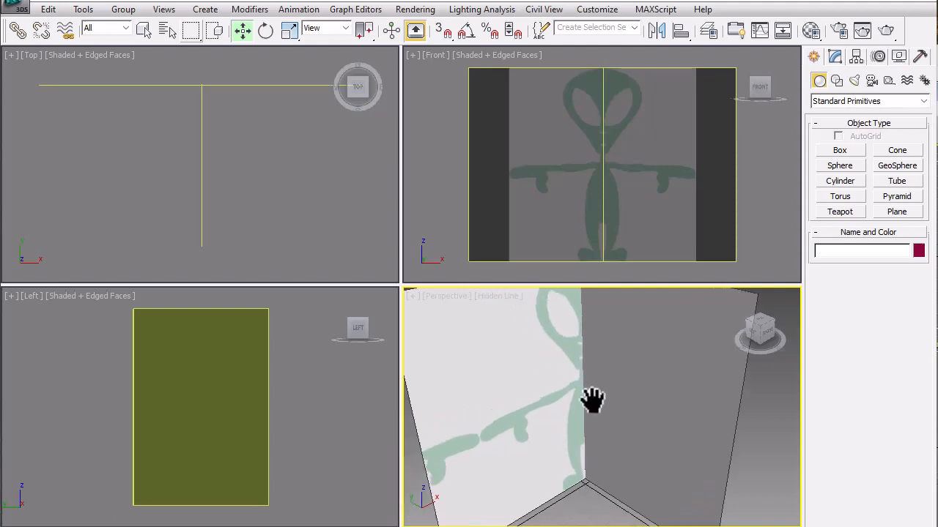
pyautogui.scroll(-2, 598, 403)
pyautogui.scroll(-2, 605, 409)
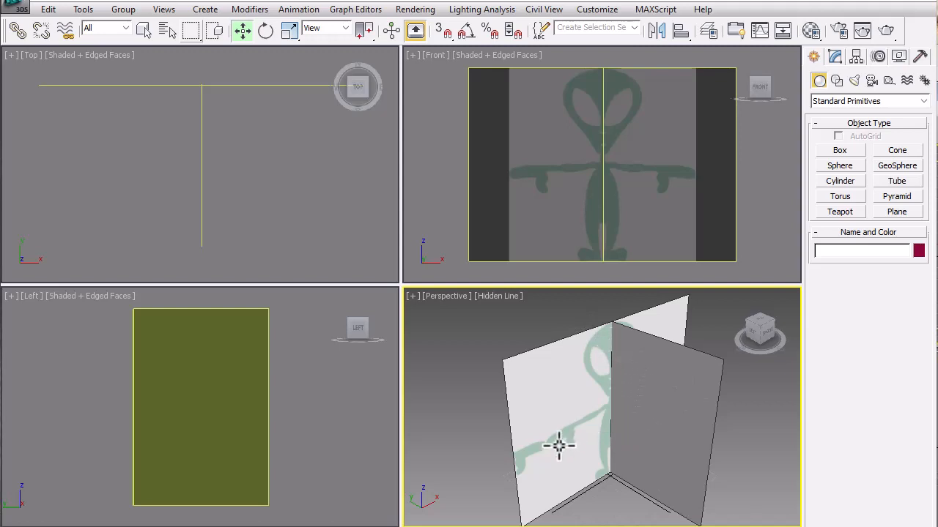
pyautogui.click(707, 387)
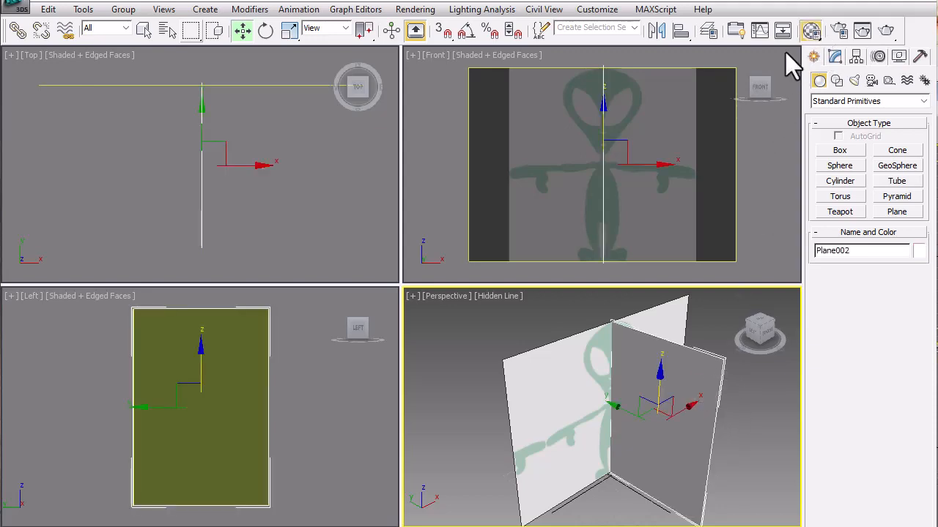
pyautogui.click(178, 123)
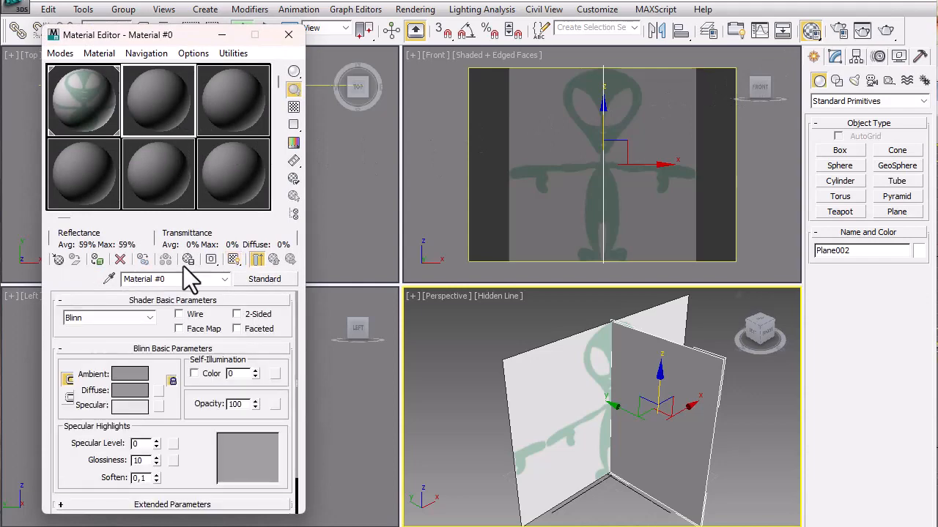
pyautogui.click(158, 390)
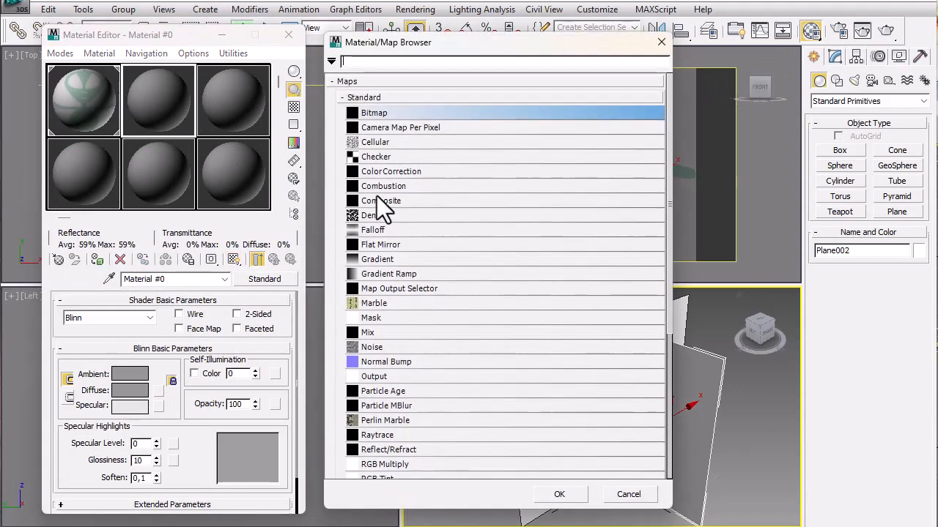
pyautogui.doubleClick(368, 114)
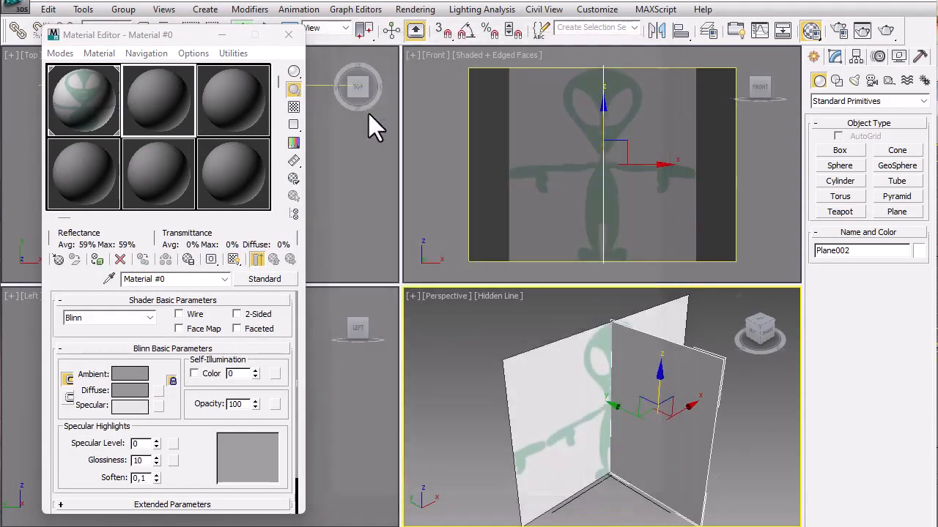
pyautogui.click(220, 102)
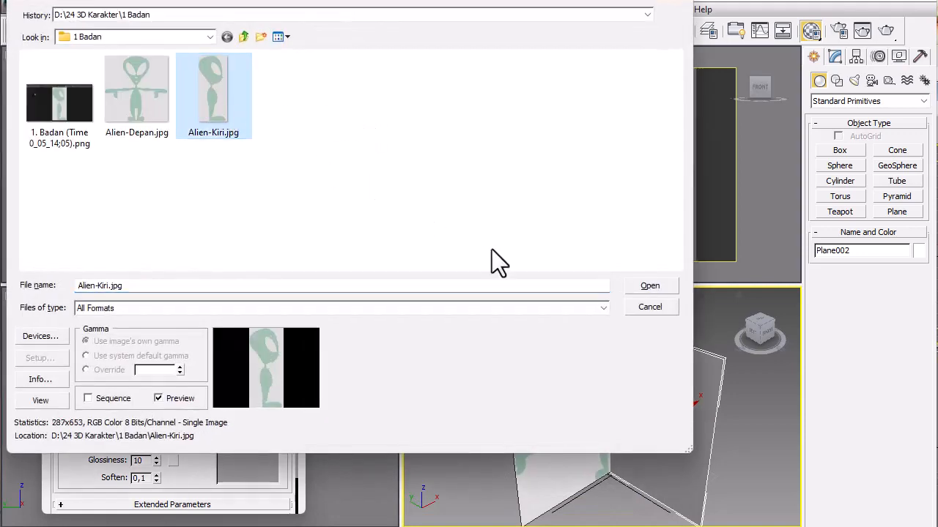
pyautogui.click(638, 285)
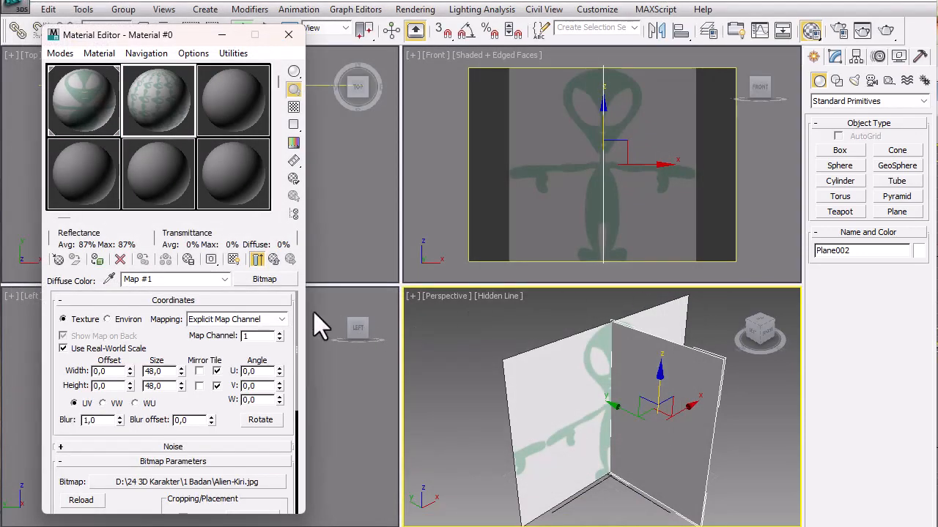
pyautogui.click(234, 260)
pyautogui.click(95, 260)
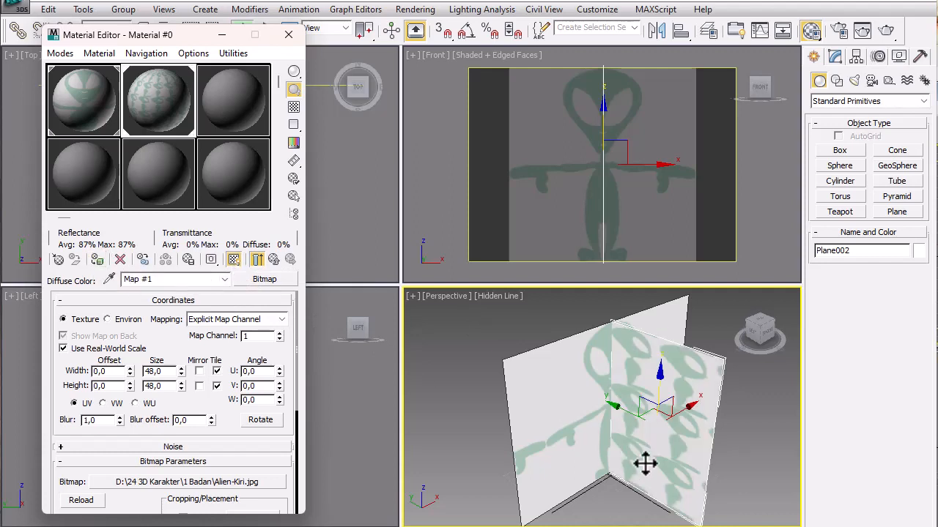
# Turn off tiling in both directions for the side image map and set its width and height to 100.
pyautogui.click(216, 371)
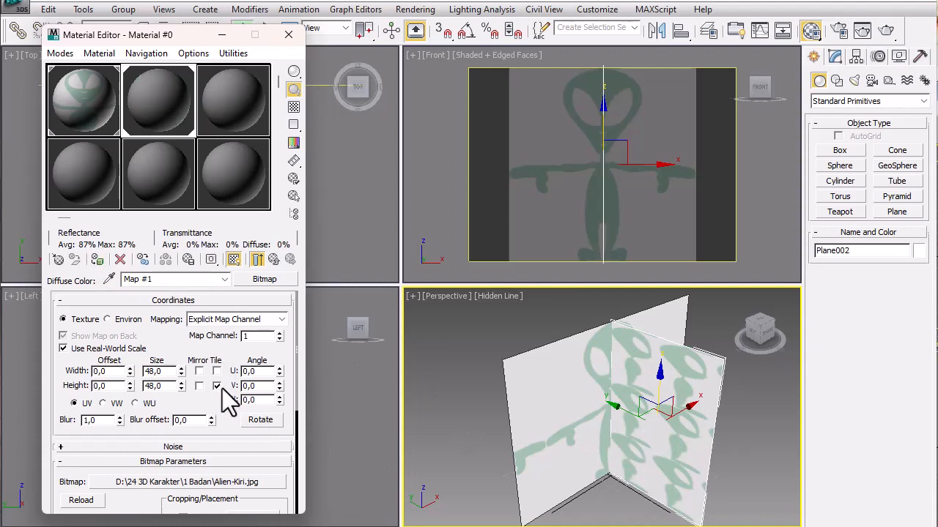
pyautogui.click(216, 386)
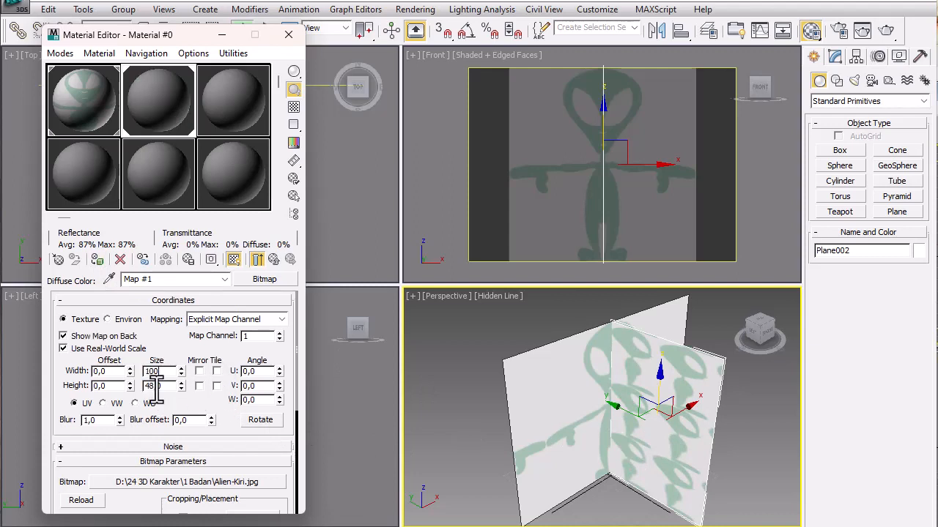
pyautogui.click(156, 389)
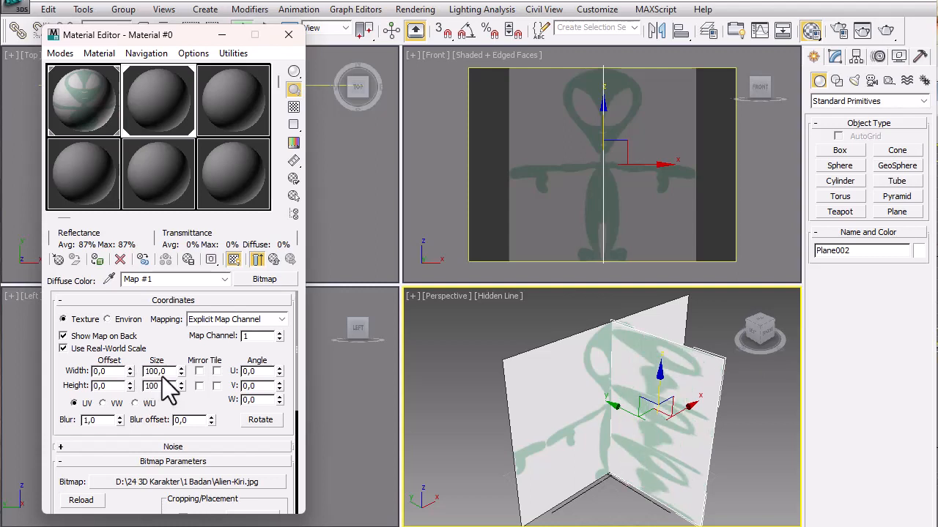
pyautogui.click(162, 371)
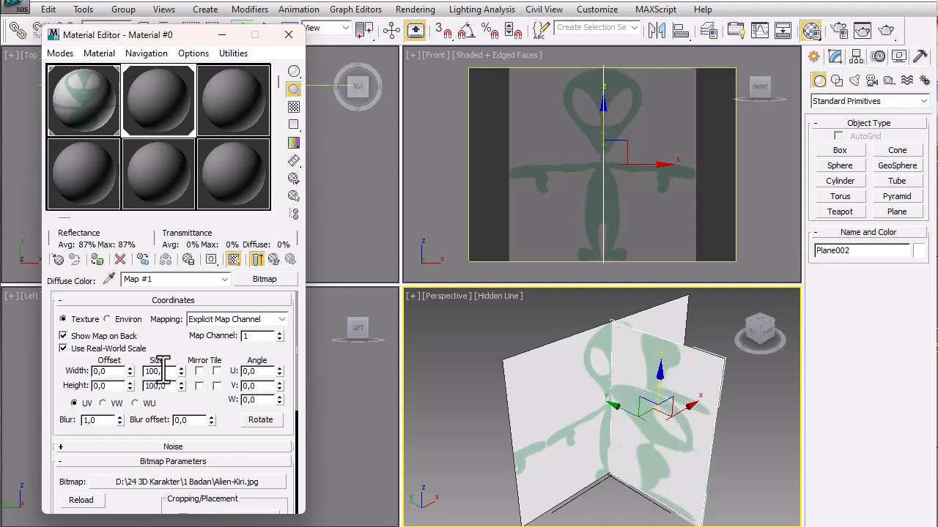
# Turn off Use Real-World Scale for the side image map and set its U and V tiling to 1,0.
pyautogui.click(82, 337)
pyautogui.click(82, 348)
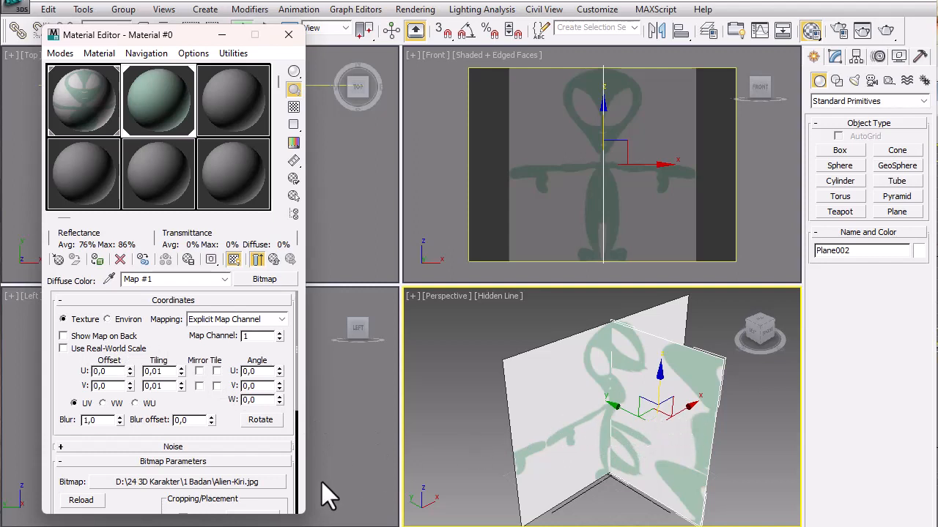
pyautogui.doubleClick(168, 372)
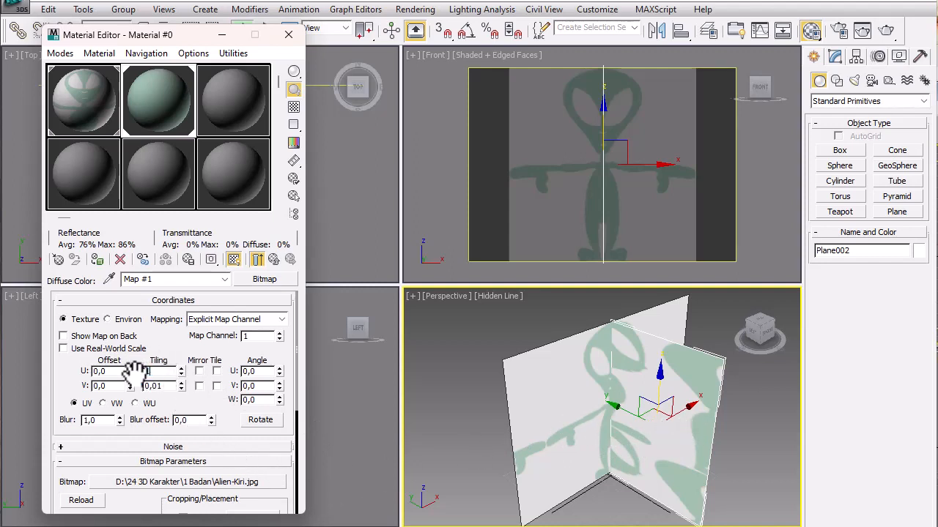
pyautogui.press('Return')
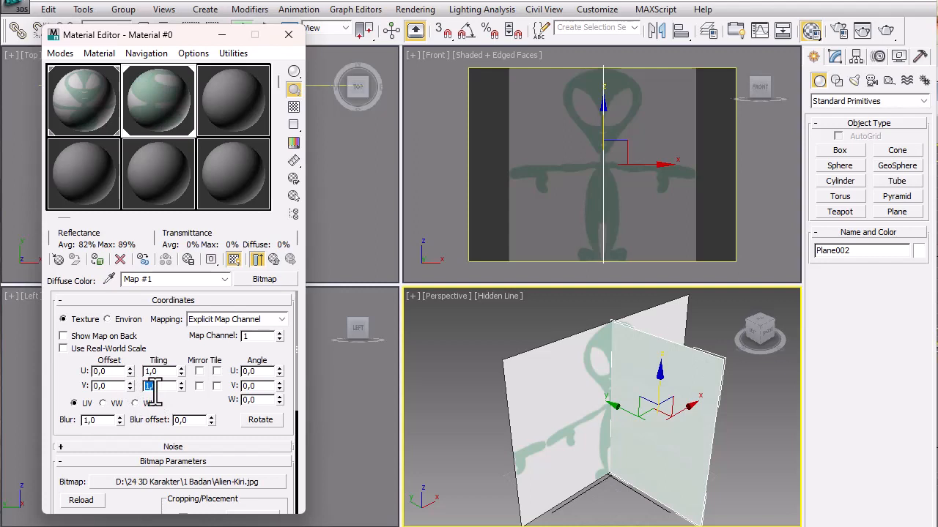
# Try the U Tile and Use Real-World Scale options on the side image map, switching each on and off again.
pyautogui.click(216, 372)
pyautogui.click(216, 372)
pyautogui.click(216, 372)
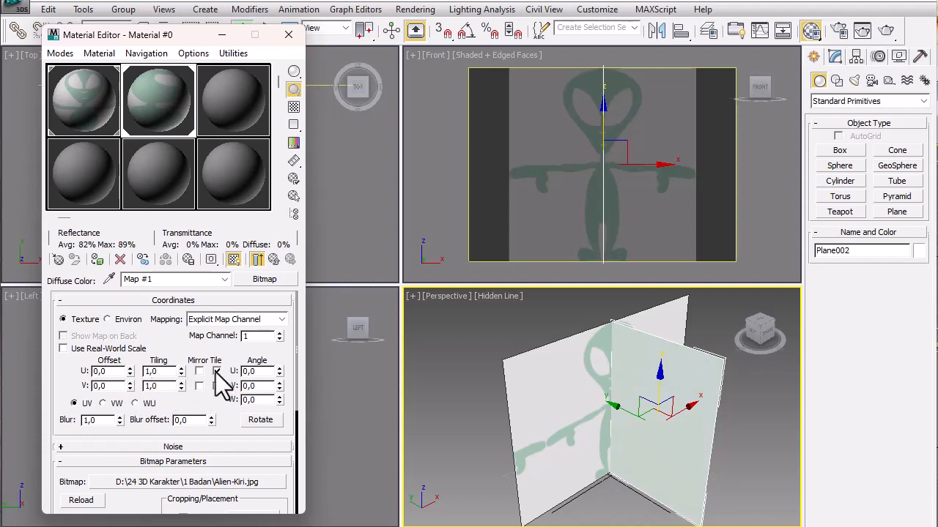
pyautogui.click(216, 371)
pyautogui.click(217, 372)
pyautogui.click(217, 371)
pyautogui.click(220, 369)
pyautogui.click(220, 369)
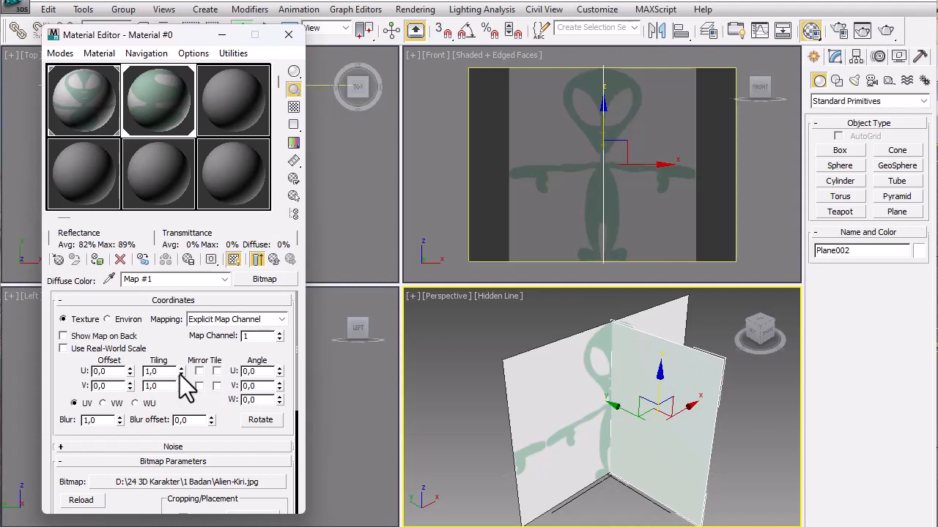
pyautogui.click(120, 350)
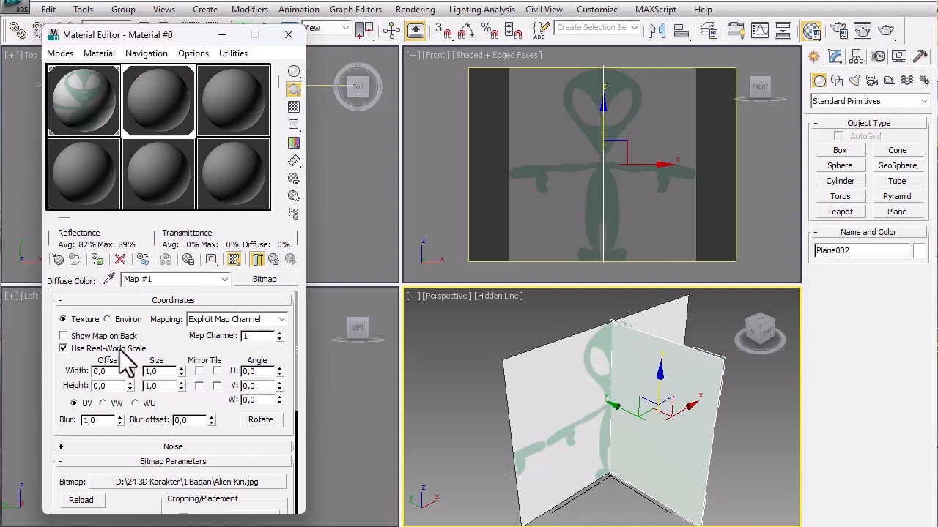
pyautogui.click(121, 349)
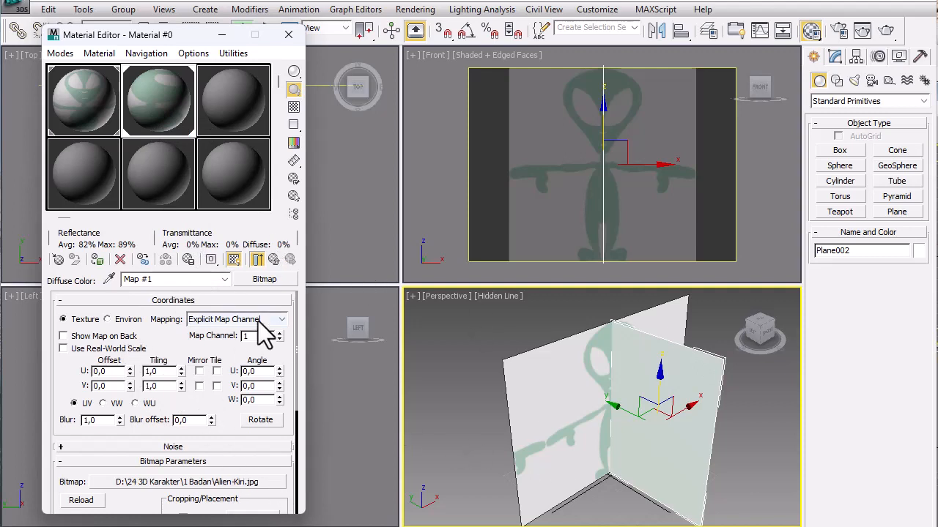
# Add a UVW Map modifier to the side plane and turn off its Real-World Map Size option.
pyautogui.click(740, 433)
pyautogui.click(697, 431)
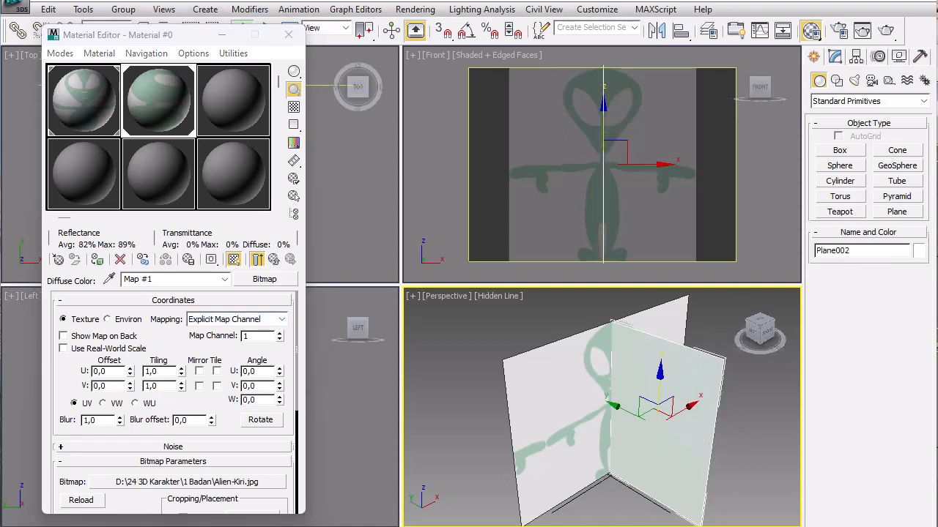
pyautogui.keyDown('alt'); pyautogui.moveTo(727, 285); pyautogui.dragTo(712, 285, button='middle'); pyautogui.keyUp('alt')
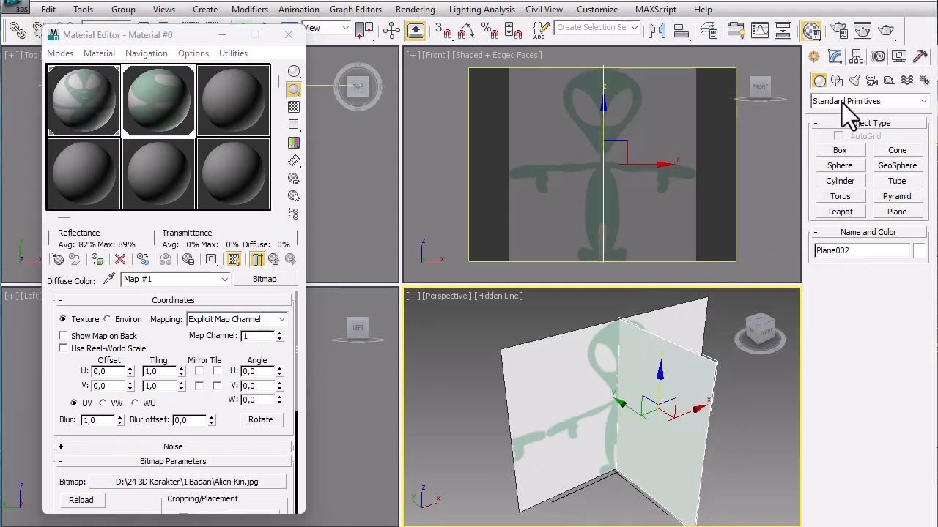
pyautogui.click(856, 58)
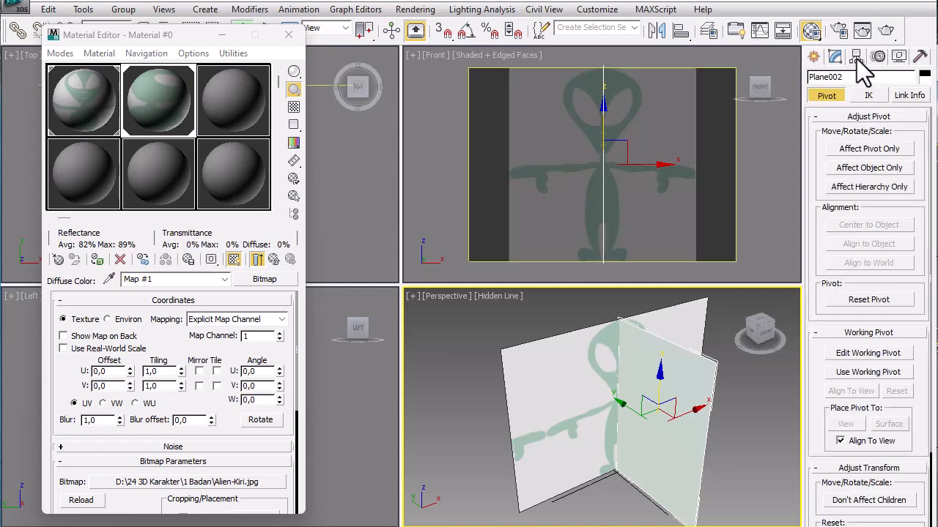
pyautogui.click(840, 60)
pyautogui.click(869, 97)
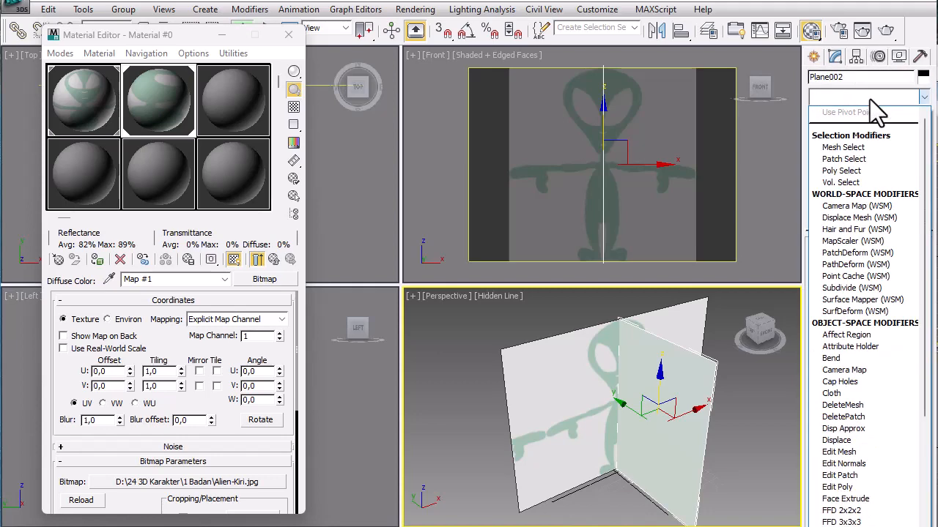
pyautogui.press('u')
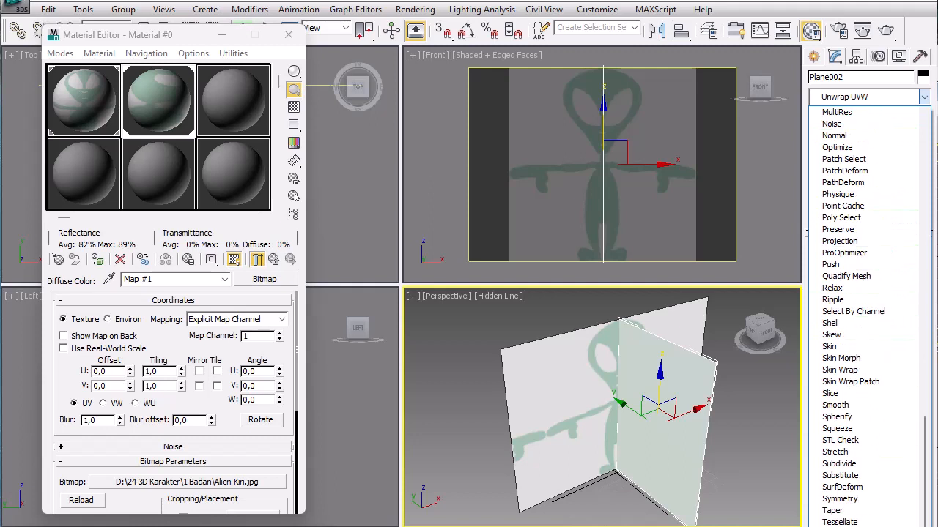
pyautogui.press('u')
pyautogui.press('Return')
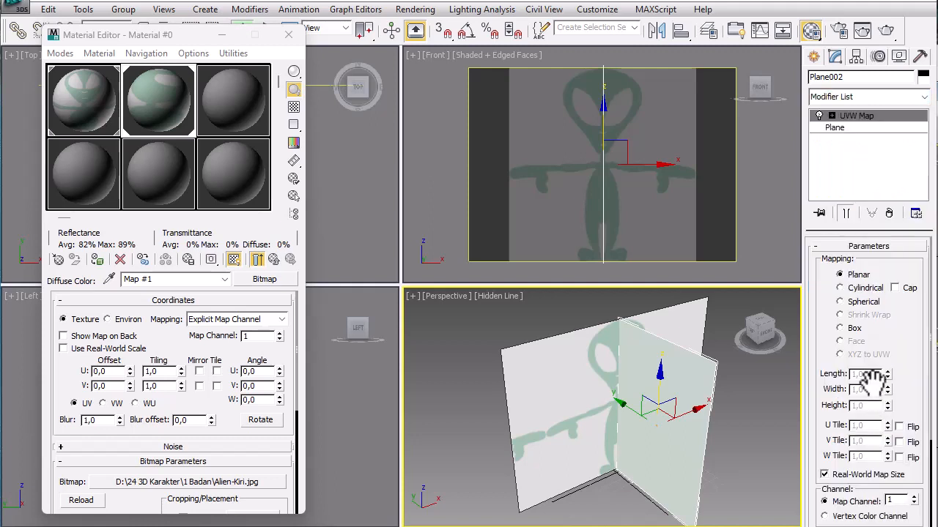
pyautogui.click(878, 477)
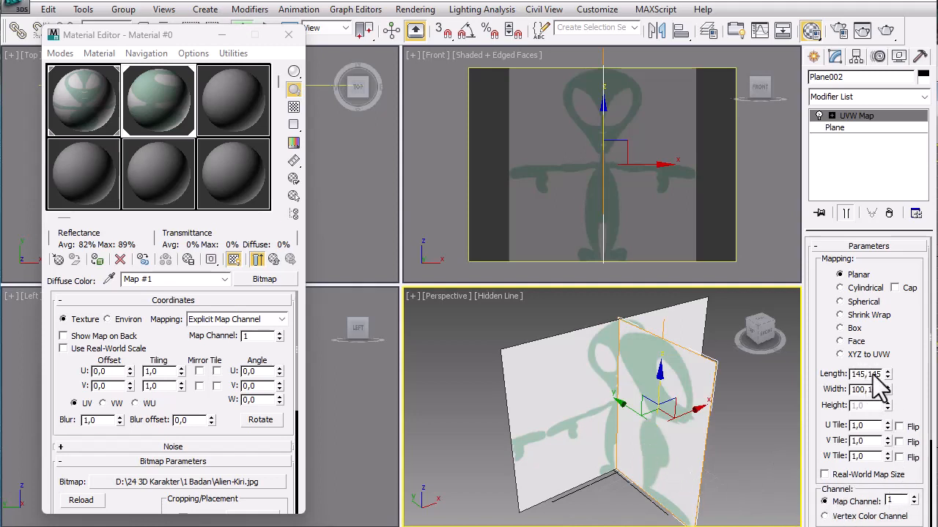
# Fit the side plane's UVW mapping to the proportions of Alien-Kiri.jpg with Bitmap Fit.
pyautogui.moveTo(911, 410); pyautogui.dragTo(915, 223)
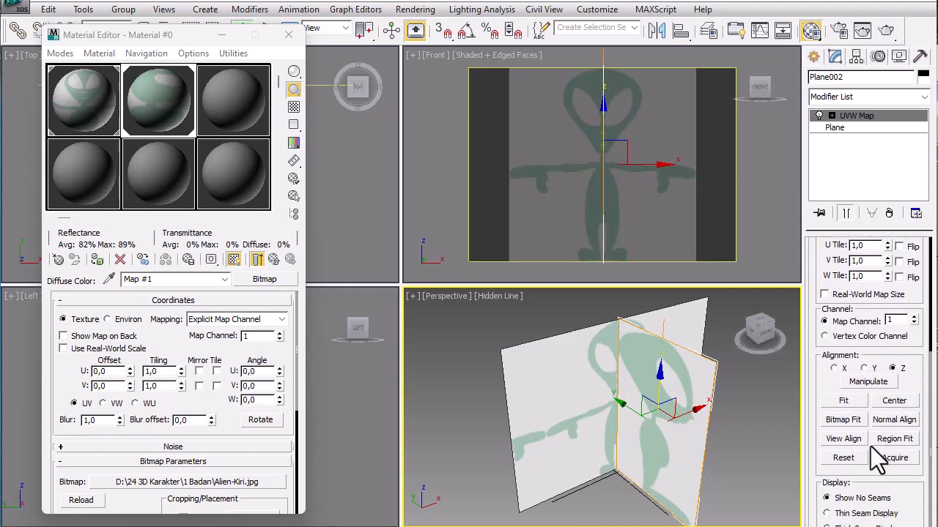
pyautogui.click(842, 422)
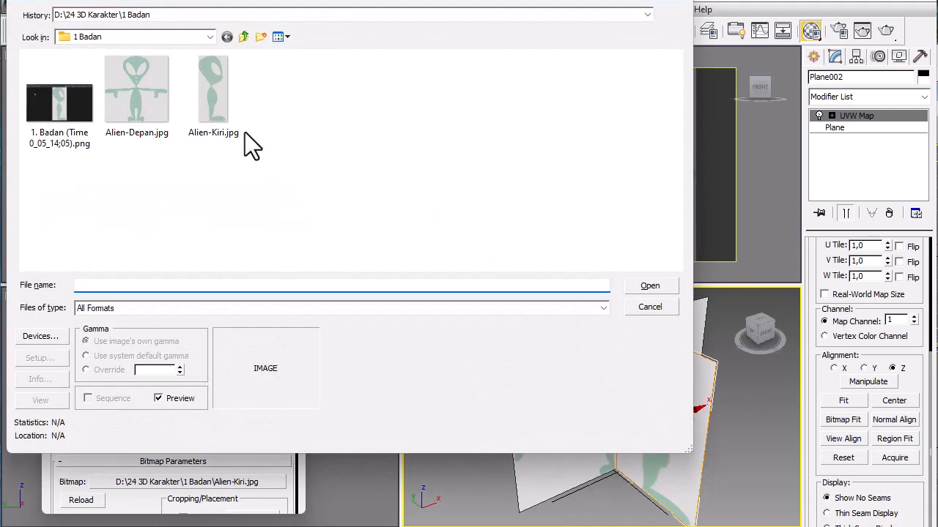
pyautogui.click(239, 126)
pyautogui.click(649, 287)
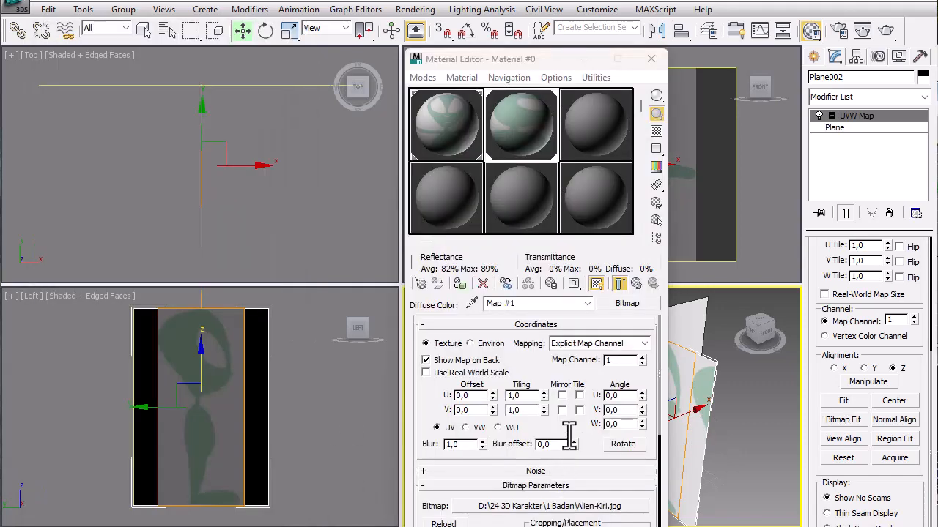
# Try V and U tiling on the side image map and switch both off again.
pyautogui.click(579, 400)
pyautogui.click(579, 401)
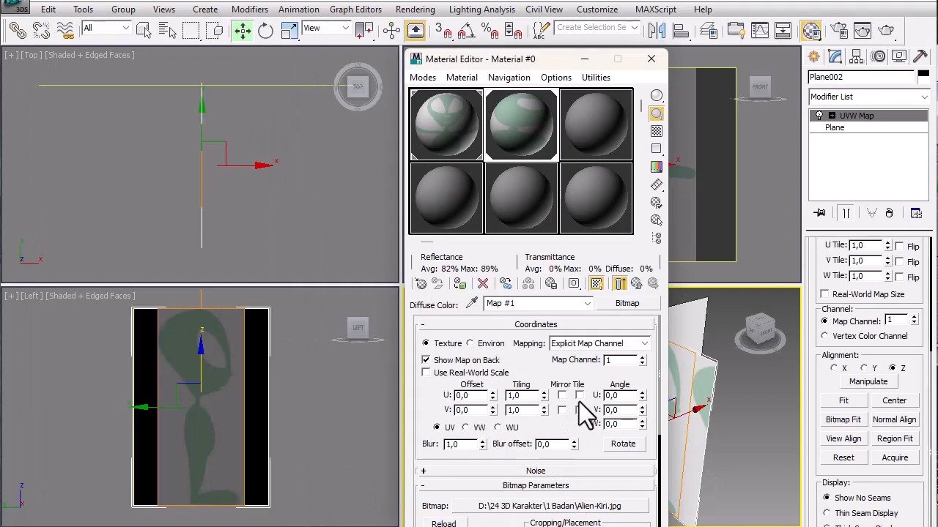
pyautogui.click(579, 410)
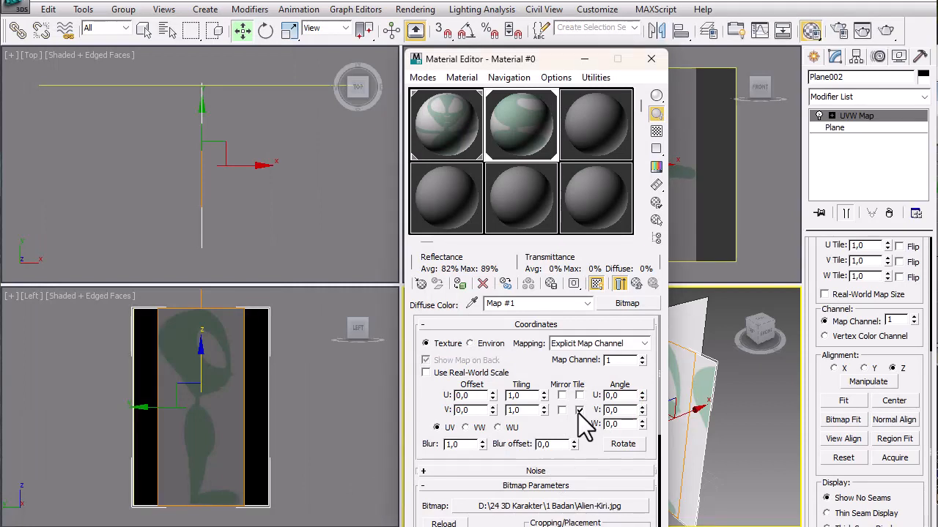
pyautogui.click(580, 410)
pyautogui.click(579, 395)
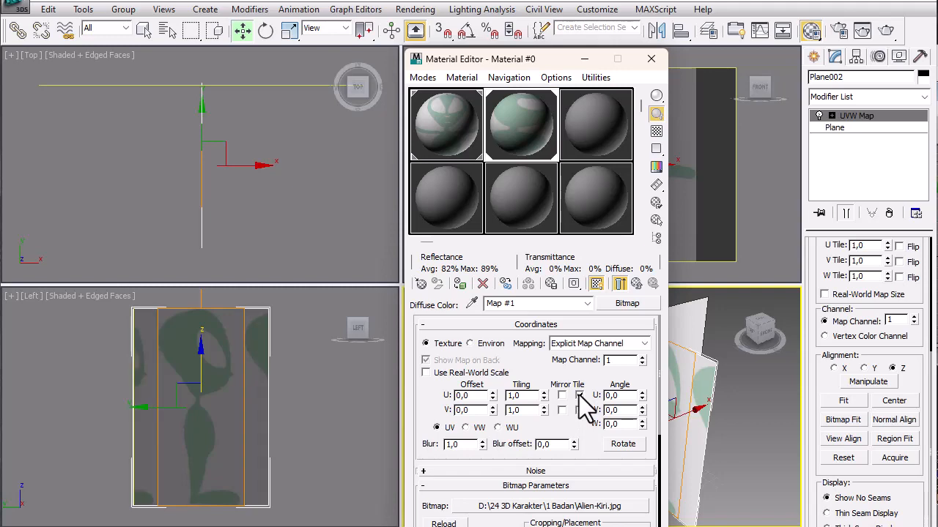
pyautogui.click(579, 396)
# Move the Material Editor aside and set the Perspective viewport's shading to Shaded.
pyautogui.moveTo(554, 59); pyautogui.dragTo(187, 22)
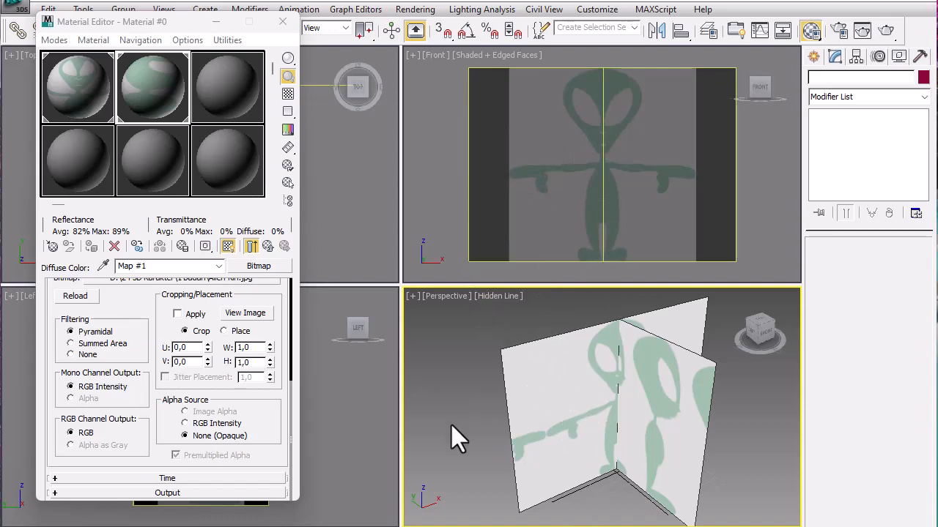
pyautogui.click(492, 296)
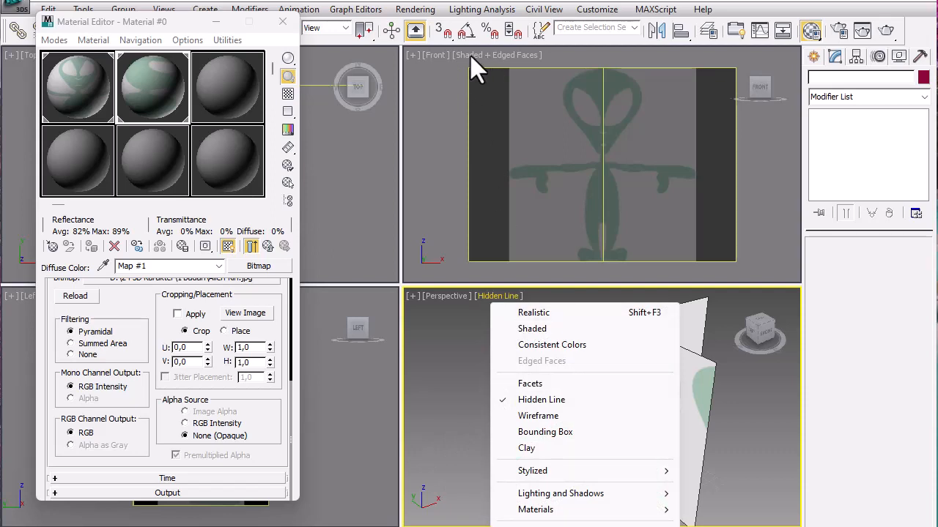
pyautogui.click(535, 329)
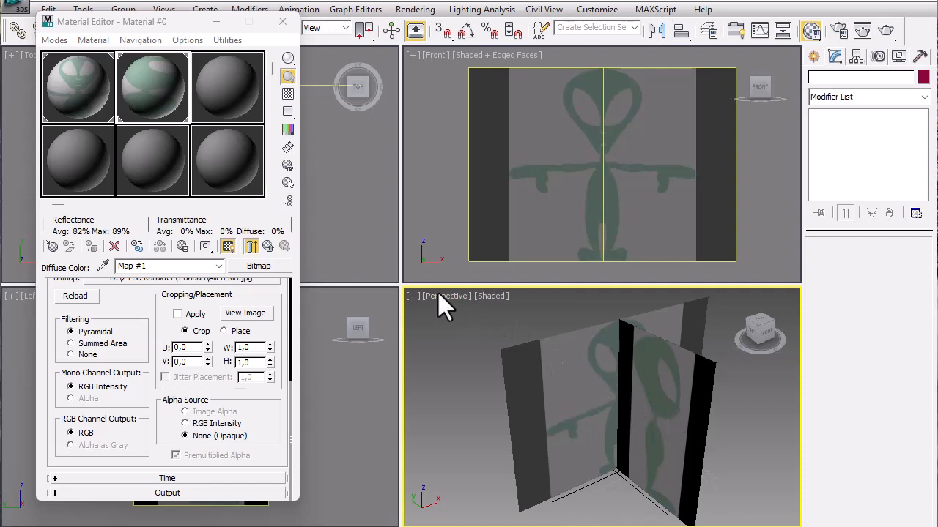
pyautogui.click(482, 295)
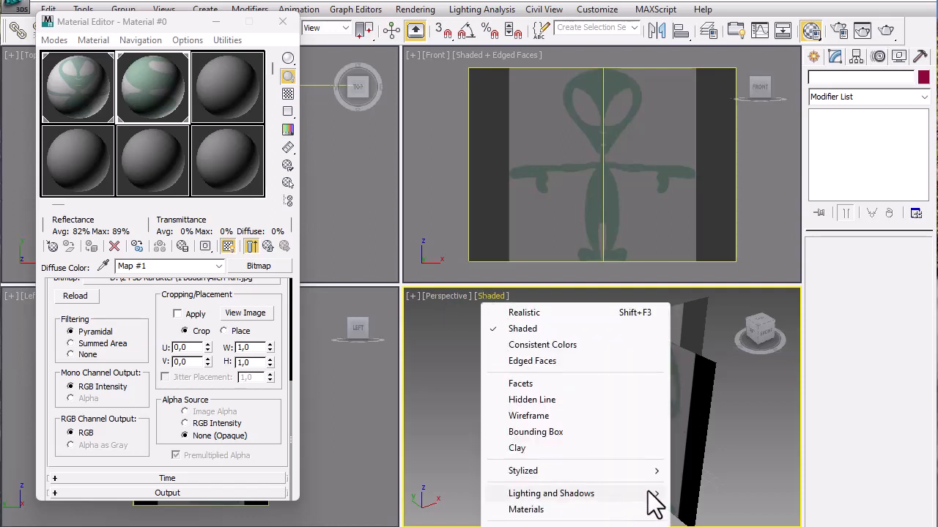
pyautogui.moveTo(651, 491)
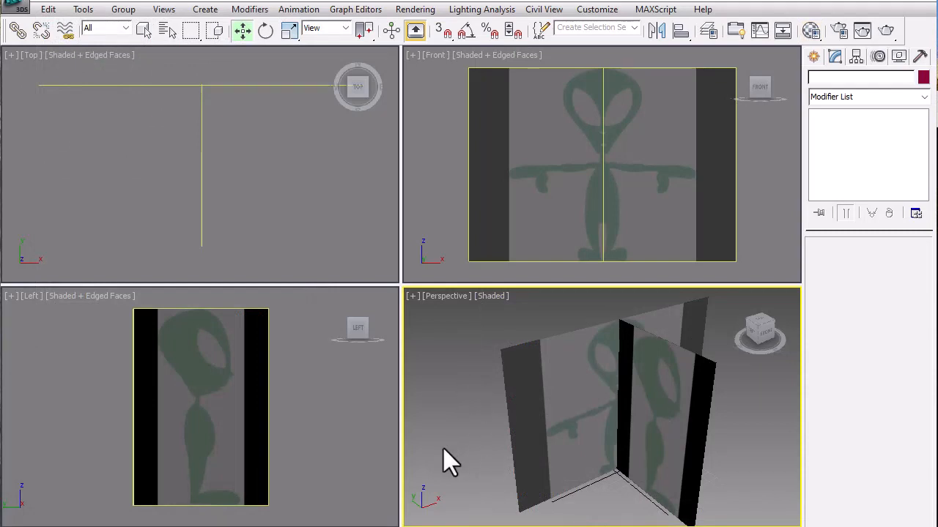
# Create a box in the Top viewport beside the reference planes, about 23 long, 24 wide and 75 high.
pyautogui.click(274, 171)
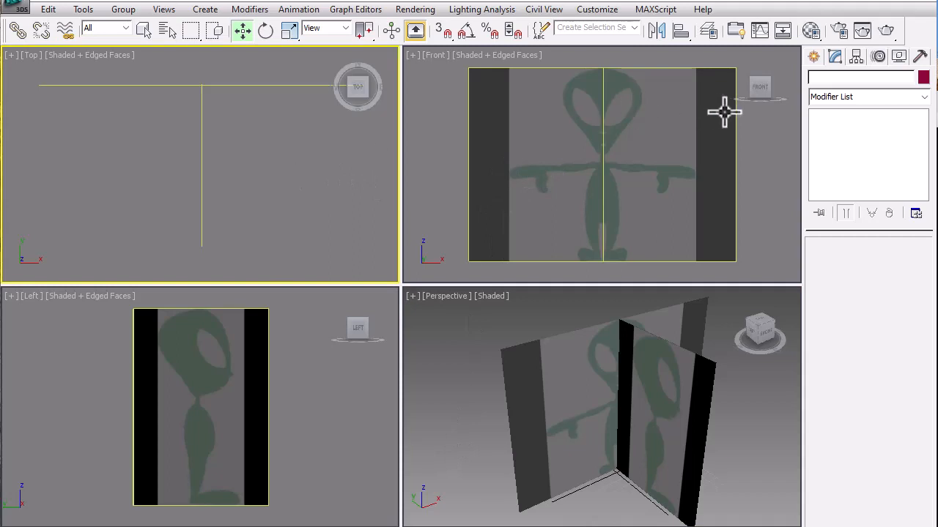
pyautogui.click(813, 58)
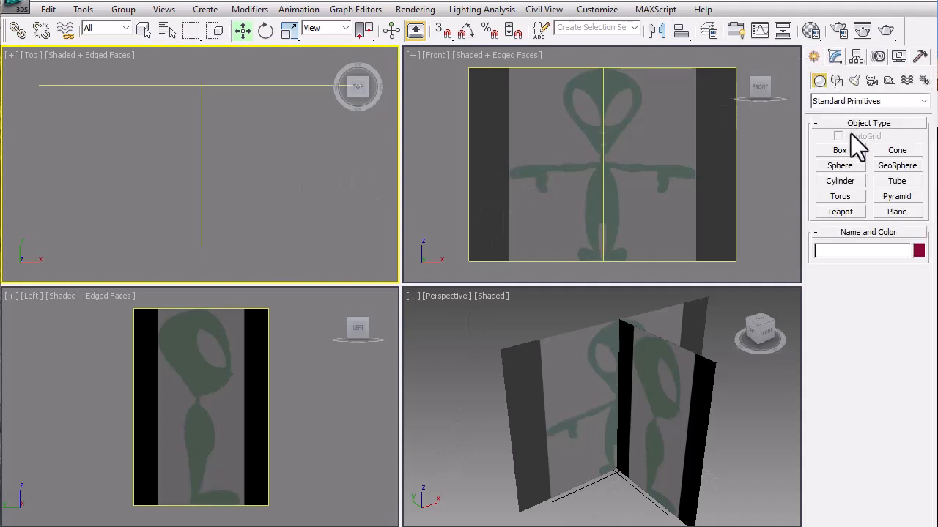
pyautogui.click(842, 150)
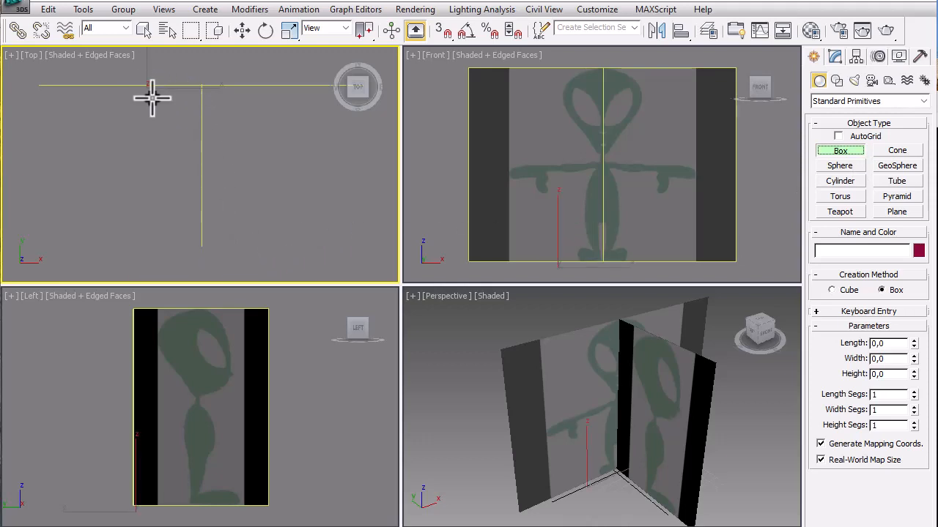
pyautogui.moveTo(147, 88); pyautogui.dragTo(187, 126)
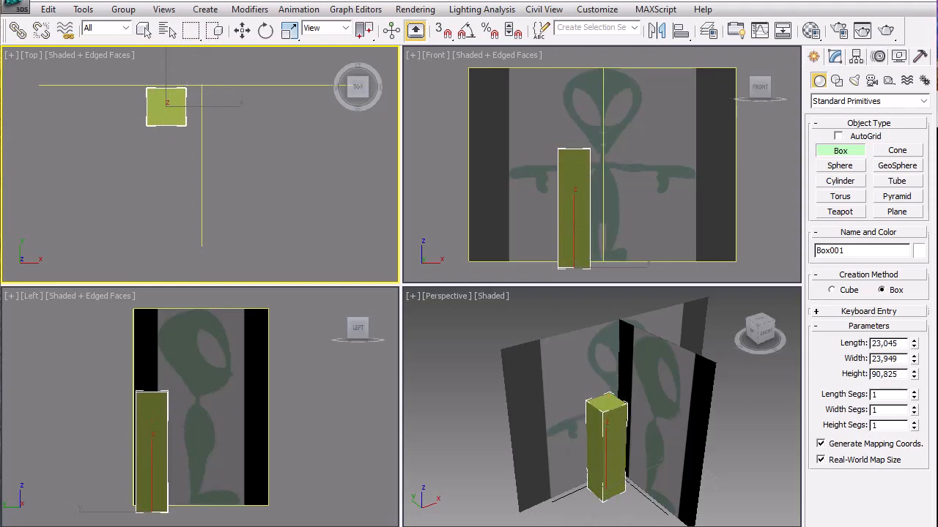
pyautogui.click(211, 7)
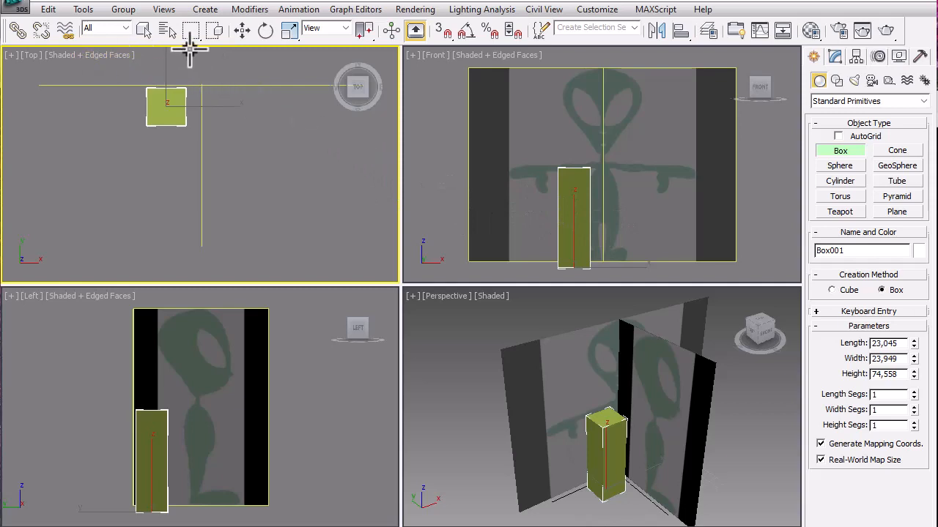
pyautogui.click(144, 29)
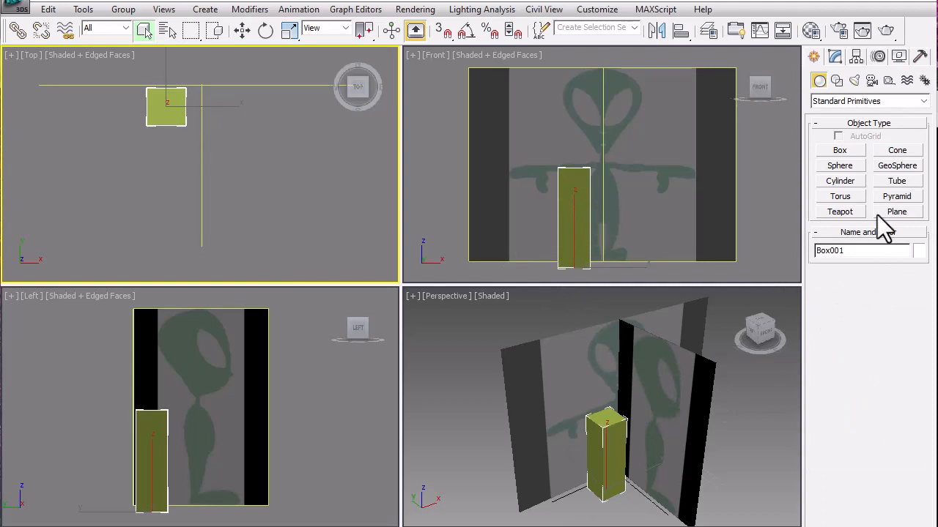
# Convert the box to an Editable Poly.
pyautogui.click(607, 433)
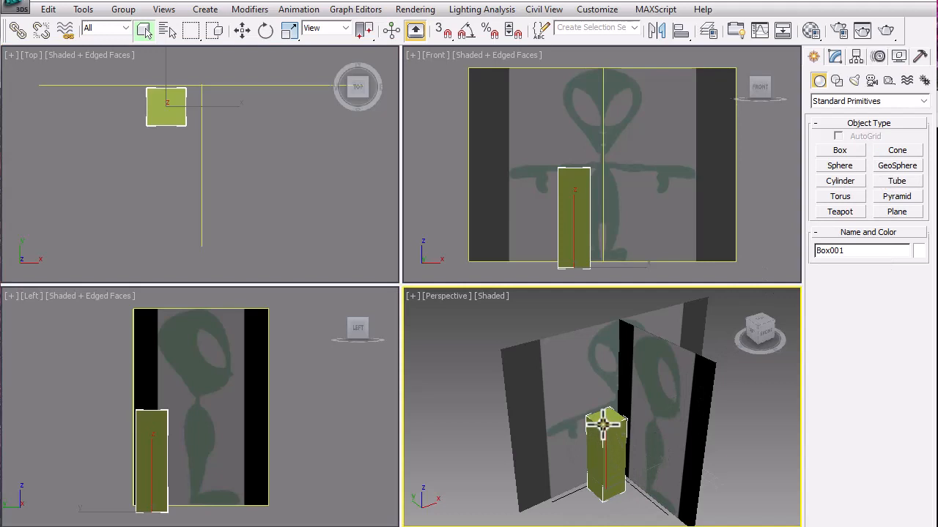
pyautogui.rightClick(601, 424)
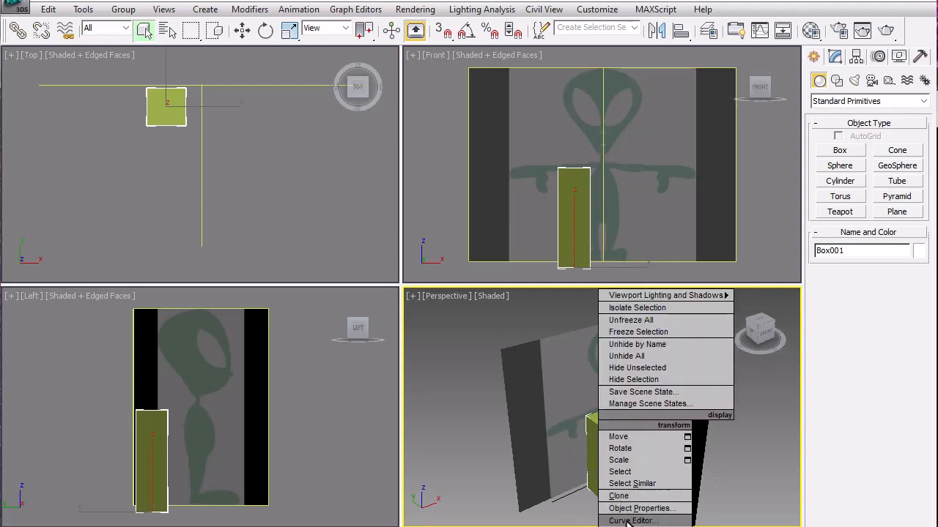
pyautogui.click(586, 175)
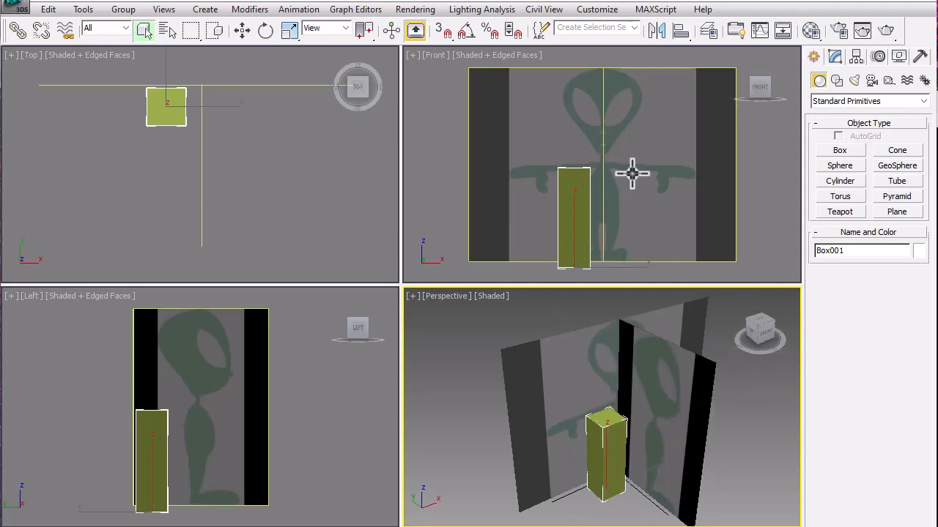
pyautogui.click(579, 172)
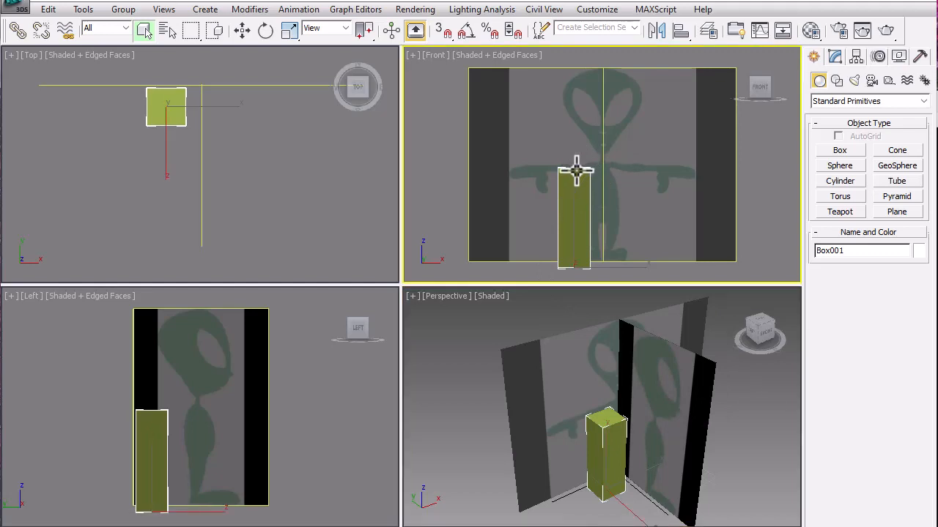
pyautogui.rightClick(579, 176)
pyautogui.moveTo(623, 302)
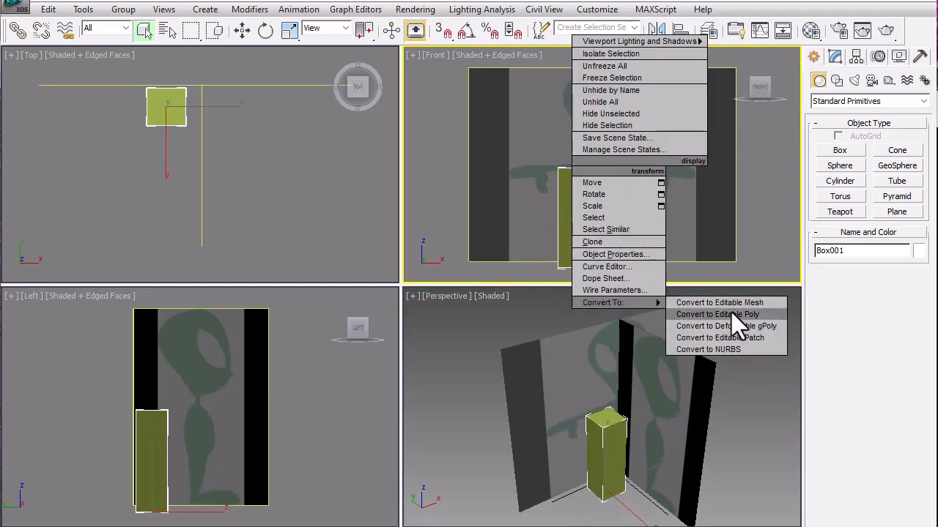
pyautogui.click(732, 314)
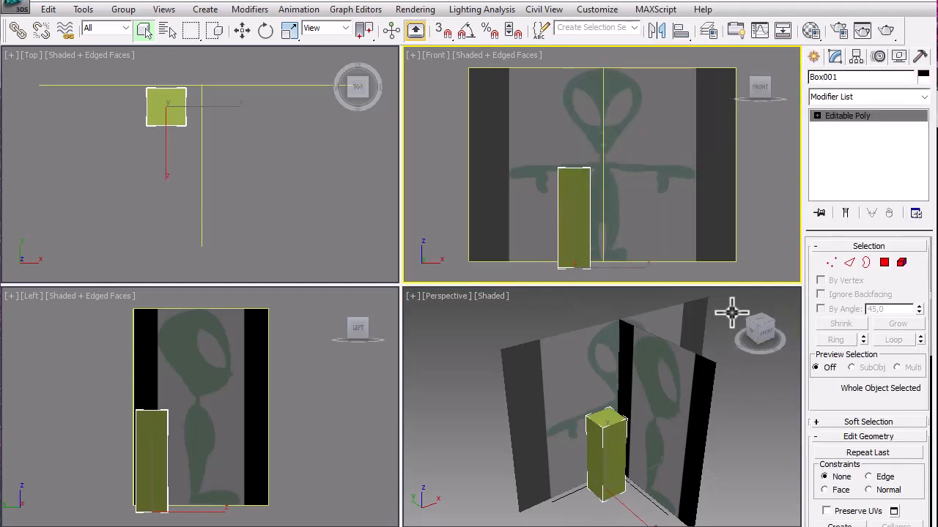
# Enter the box's Edge sub-object level and turn on Edged Faces in the Perspective viewport.
pyautogui.click(817, 116)
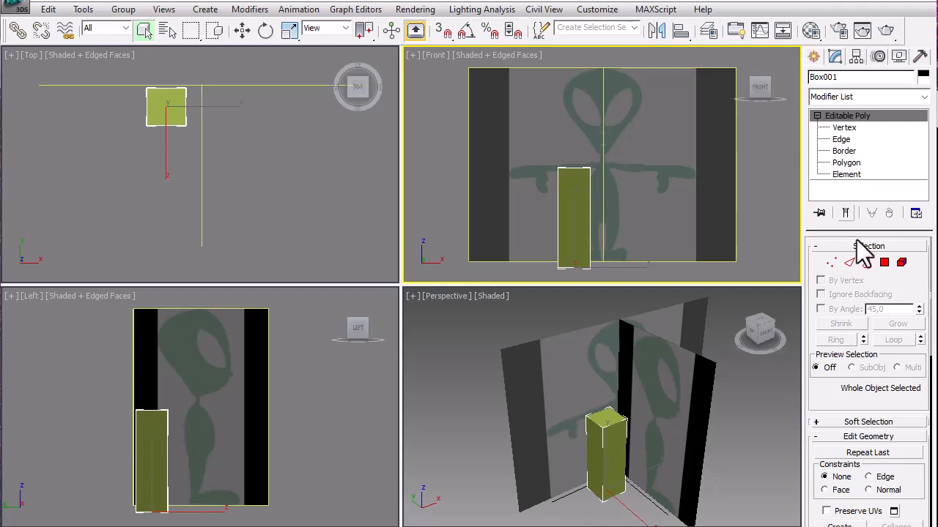
pyautogui.click(831, 264)
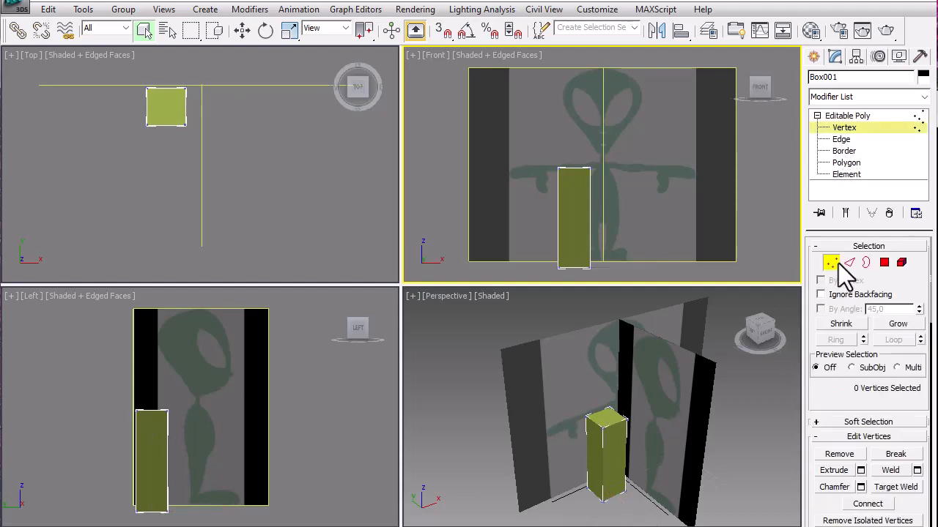
pyautogui.click(847, 263)
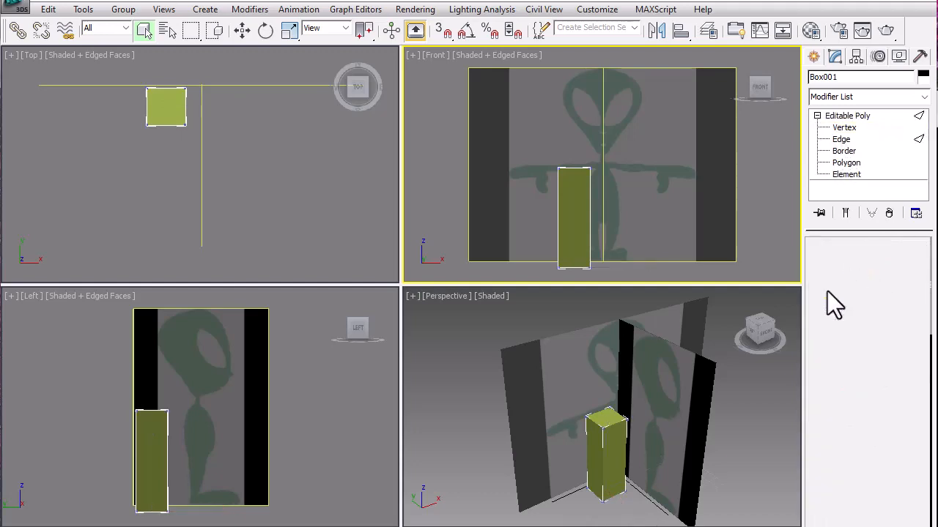
pyautogui.click(747, 408)
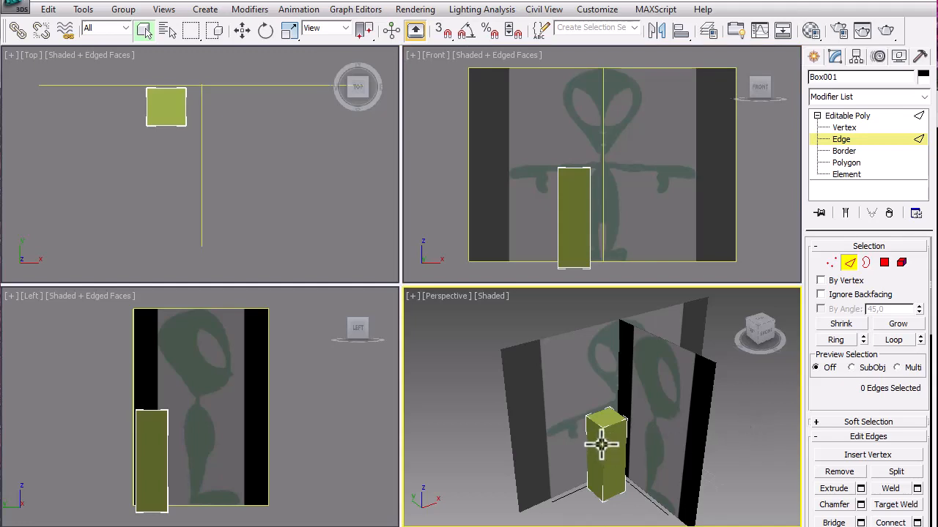
pyautogui.click(485, 296)
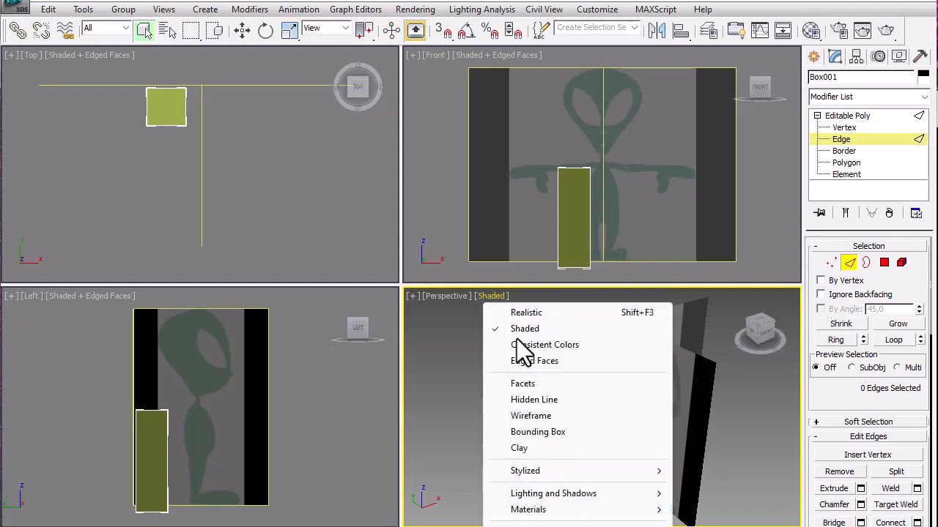
pyautogui.click(540, 362)
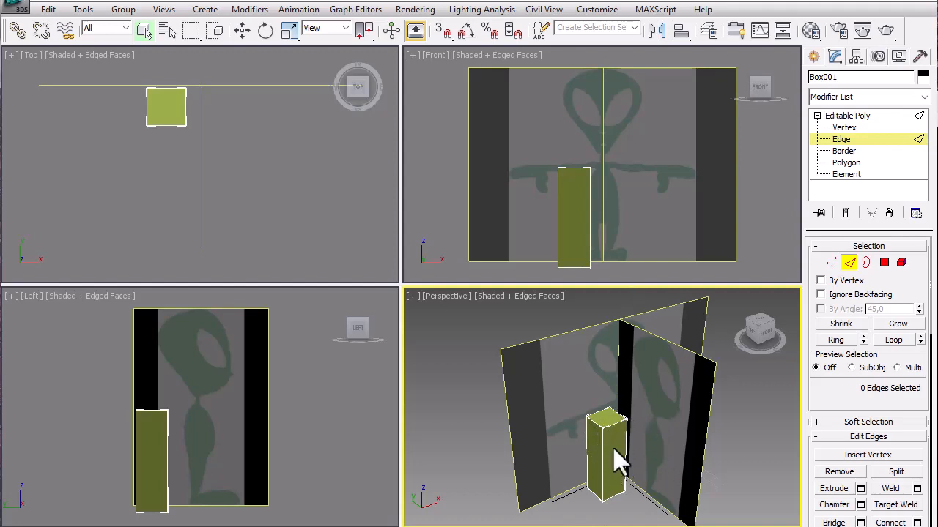
# Select the ring of vertical edges on the box and connect them with 2 segments, leaving pinch and slide at 0.
pyautogui.moveTo(614, 448); pyautogui.dragTo(605, 412, button='middle')
pyautogui.scroll(5, 606, 413)
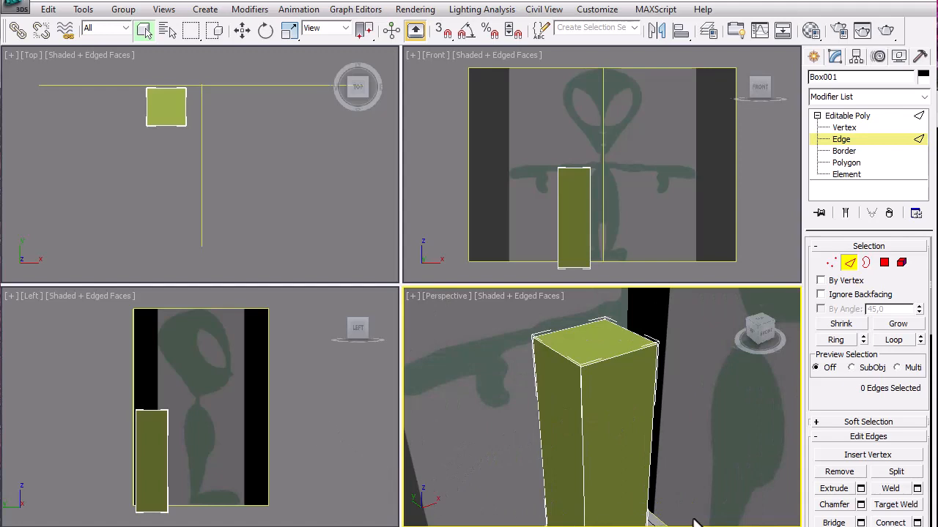
pyautogui.moveTo(681, 425); pyautogui.dragTo(701, 314, button='middle')
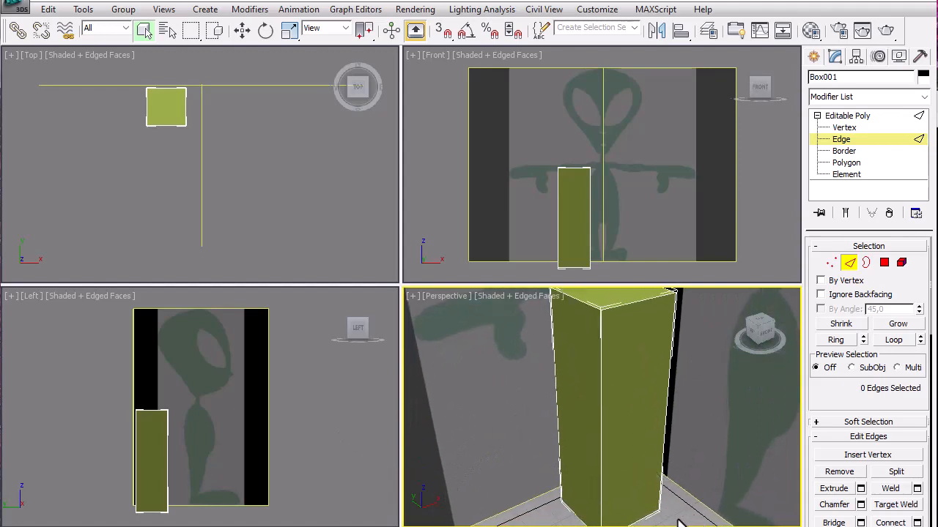
pyautogui.click(601, 405)
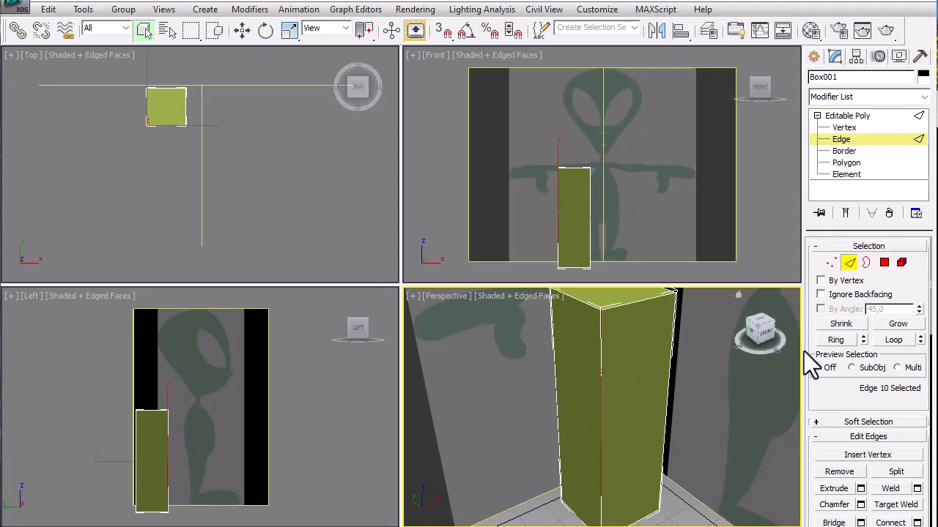
pyautogui.click(830, 340)
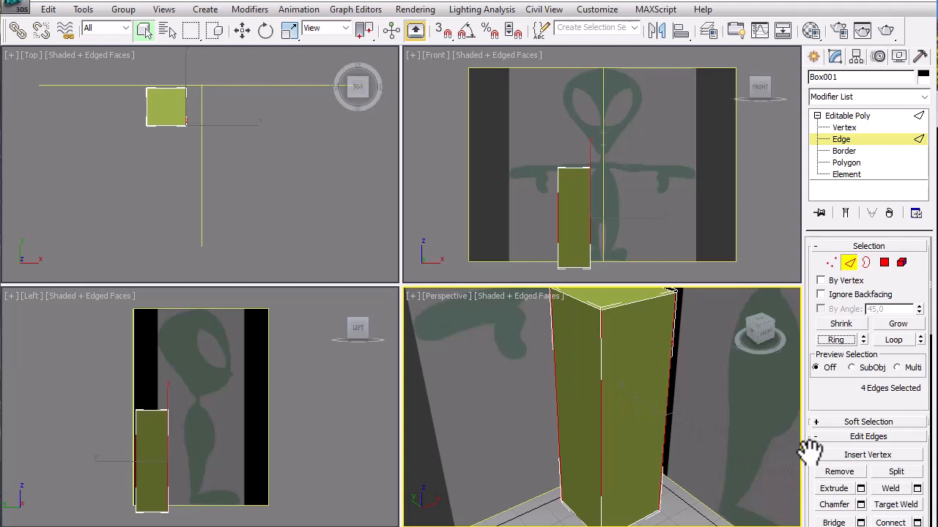
pyautogui.moveTo(814, 447); pyautogui.dragTo(702, 351)
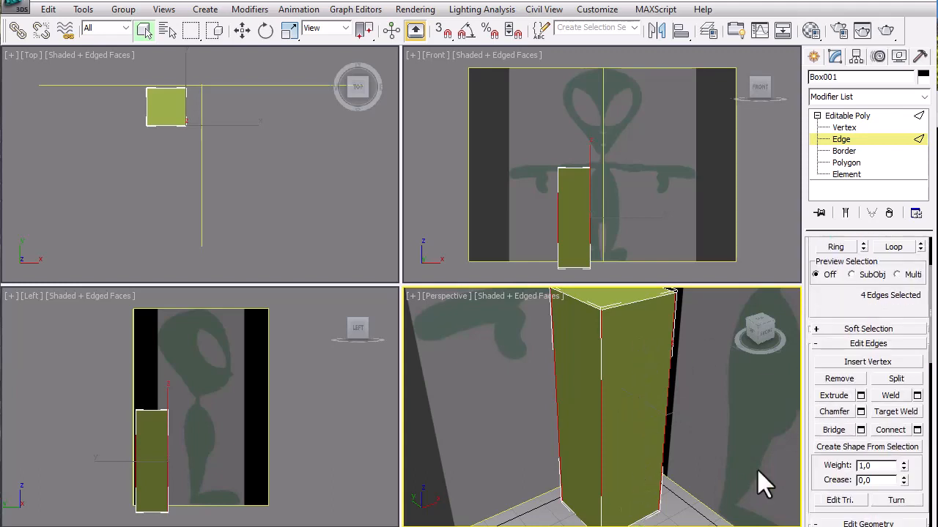
pyautogui.click(916, 430)
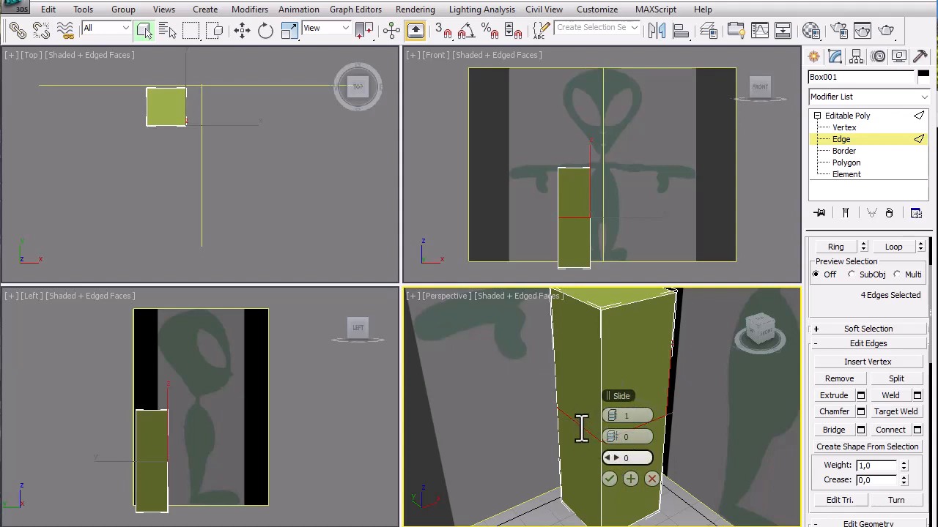
pyautogui.click(618, 415)
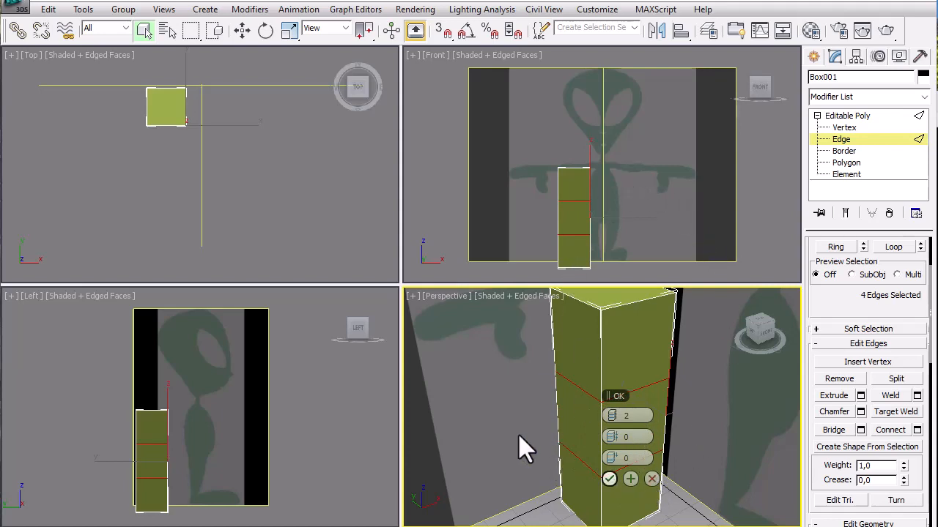
pyautogui.click(608, 479)
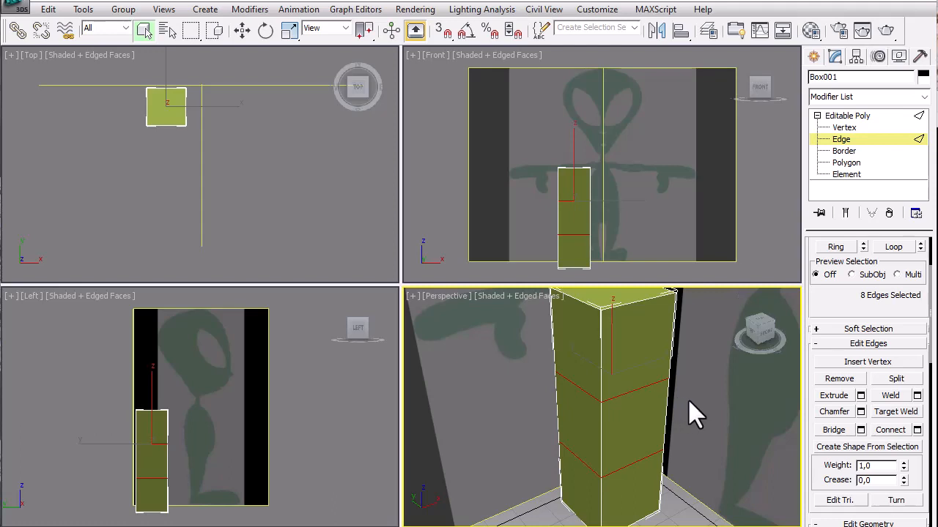
pyautogui.scroll(-3, 688, 399)
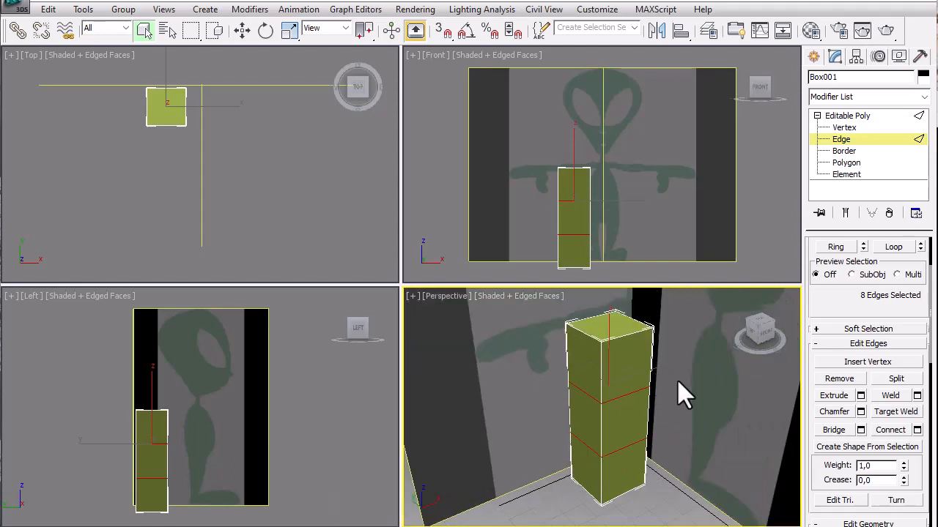
pyautogui.scroll(-5, 677, 379)
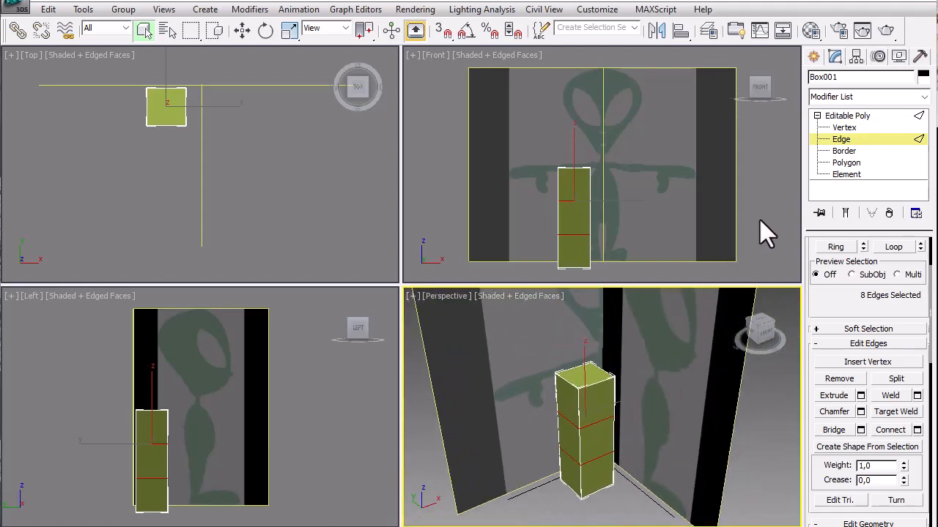
# Clear the edge selection, switch to the Border level and return the box to its top object level.
pyautogui.click(608, 222)
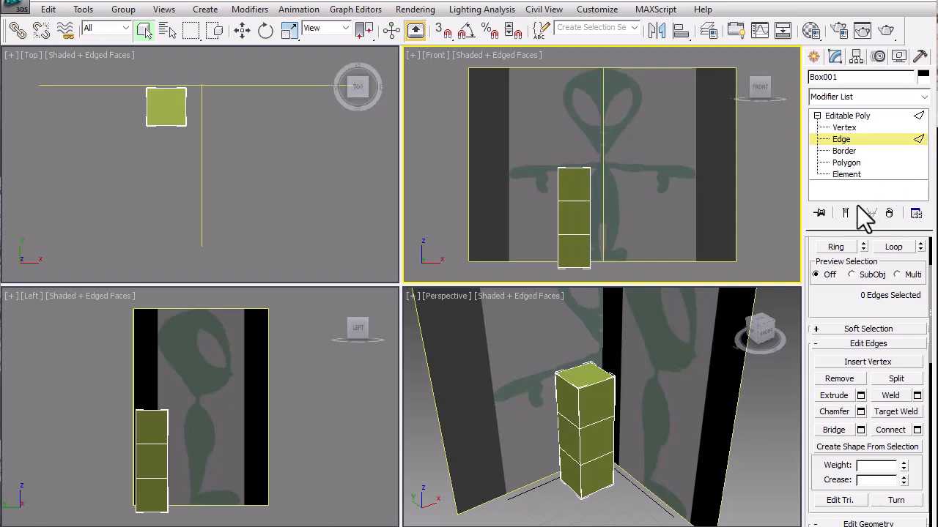
pyautogui.click(868, 150)
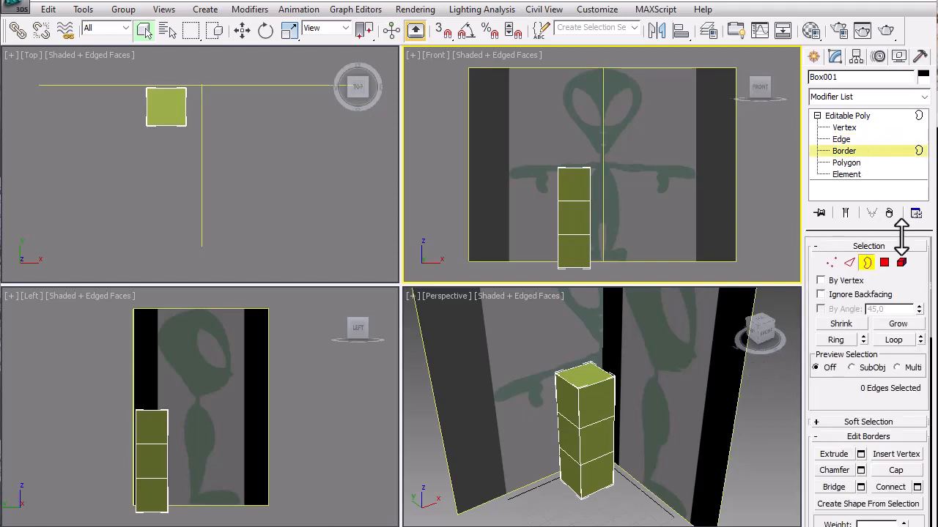
pyautogui.click(868, 262)
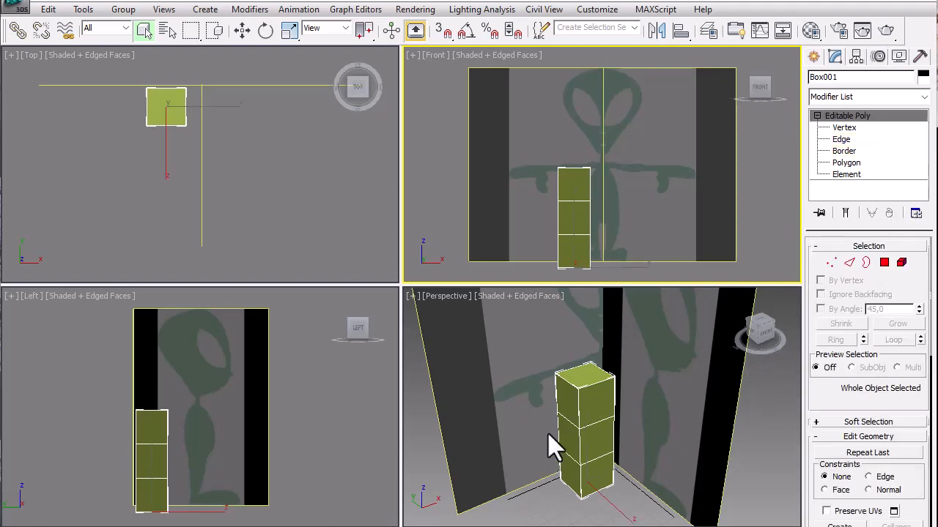
# Examine the box's display settings in its Object Properties.
pyautogui.rightClick(563, 184)
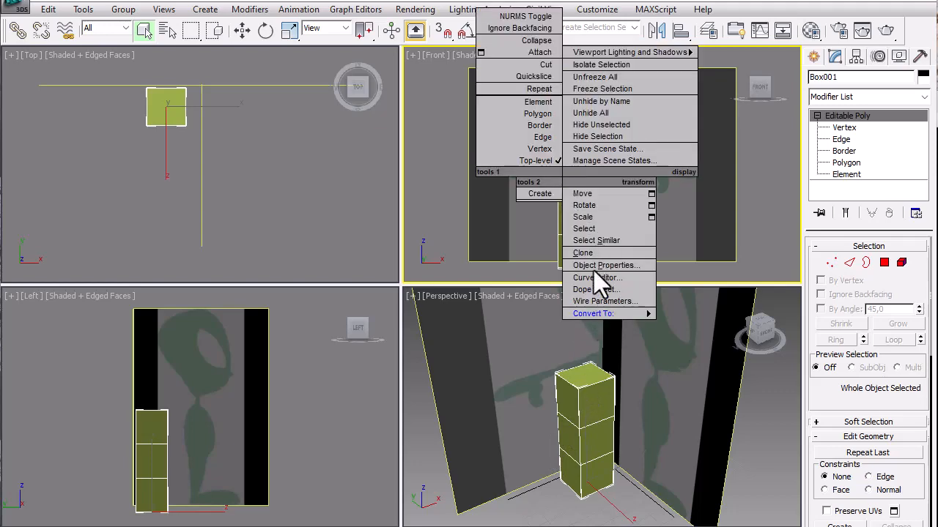
pyautogui.click(617, 262)
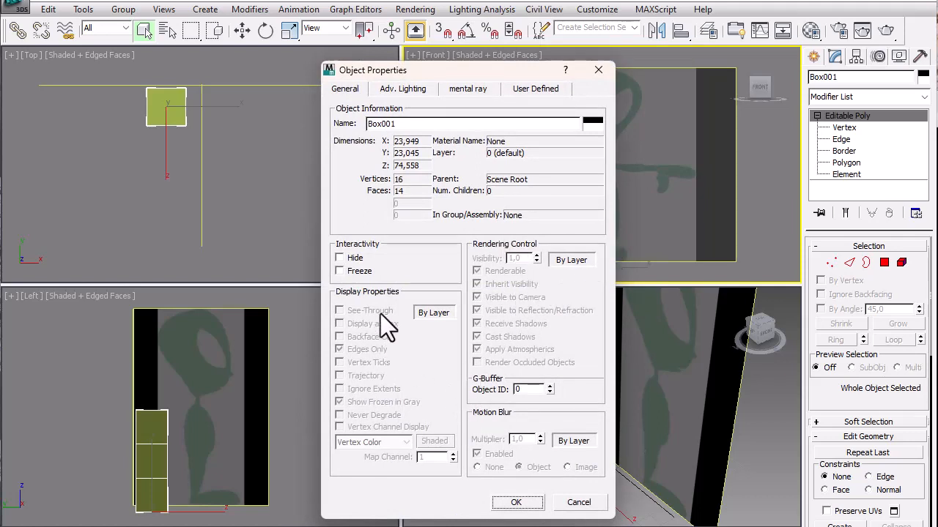
pyautogui.moveTo(492, 75); pyautogui.dragTo(360, 74)
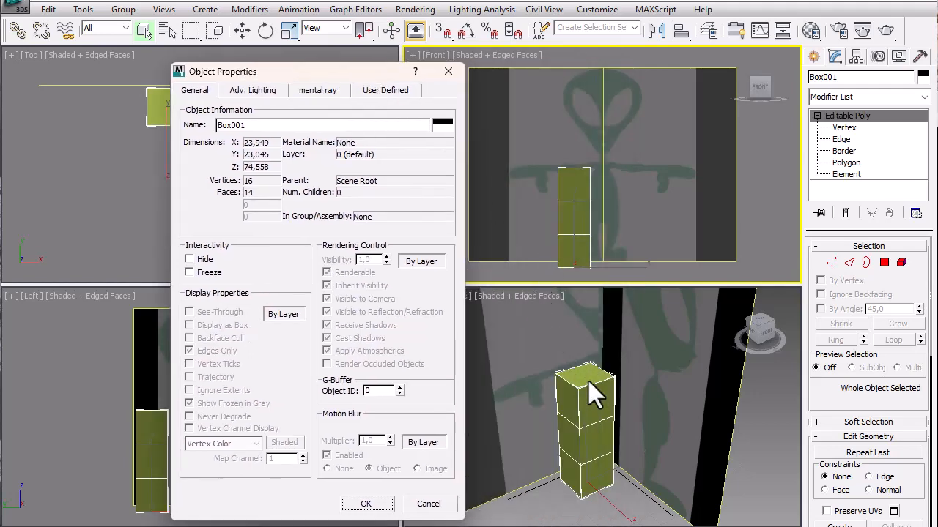
pyautogui.click(454, 76)
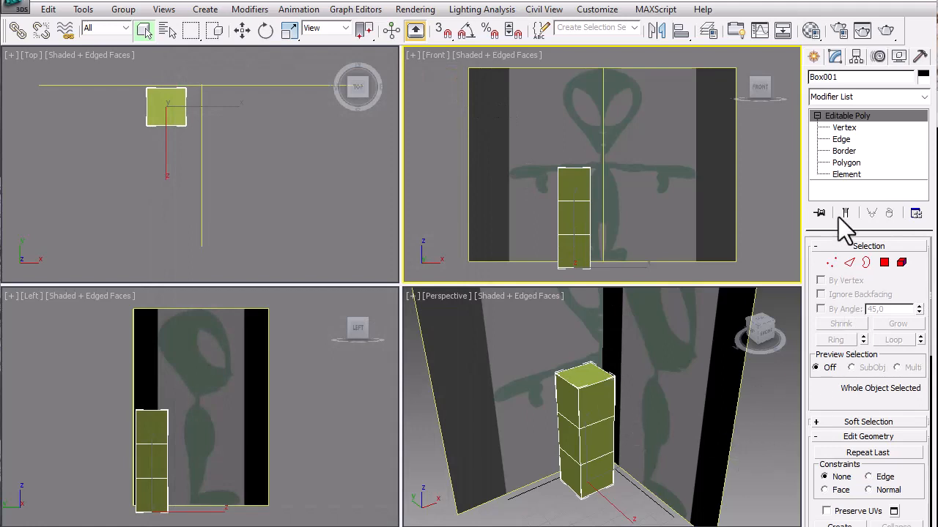
pyautogui.click(817, 116)
pyautogui.rightClick(746, 464)
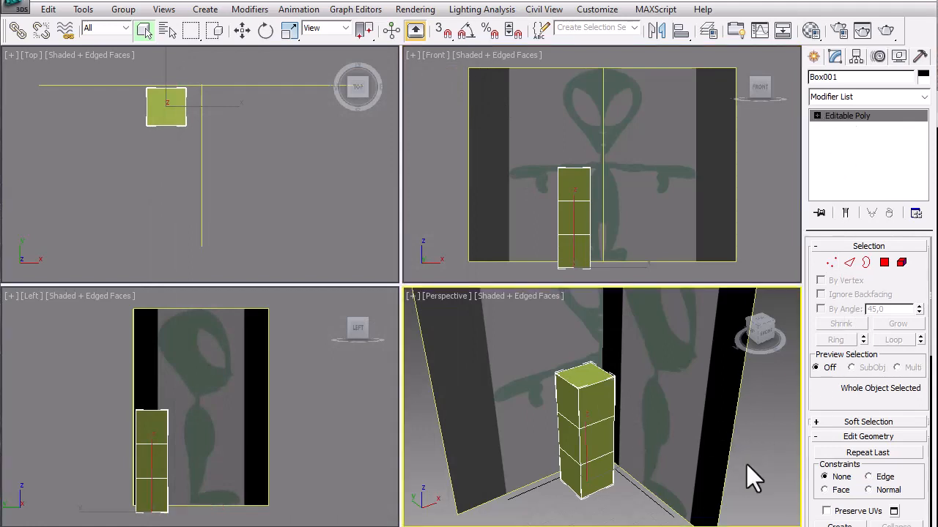
pyautogui.click(746, 464)
pyautogui.click(591, 462)
pyautogui.click(564, 263)
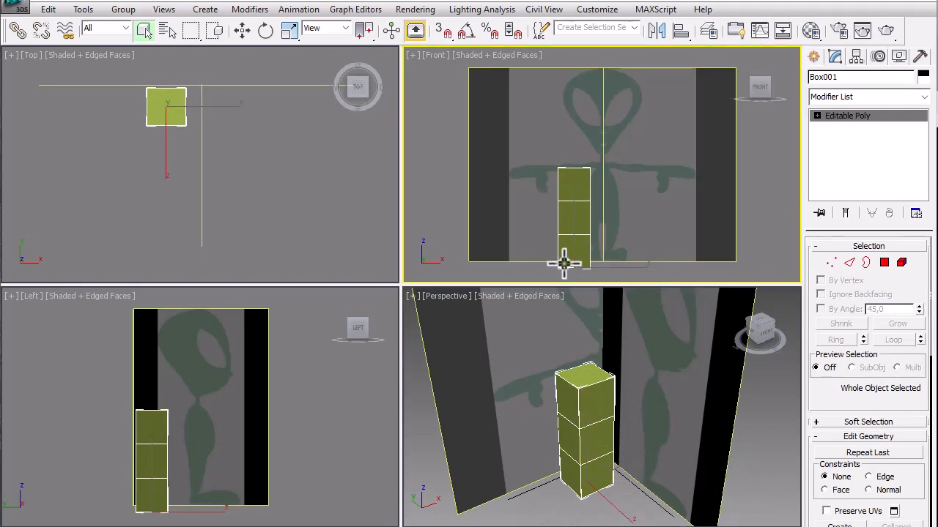
pyautogui.rightClick(564, 264)
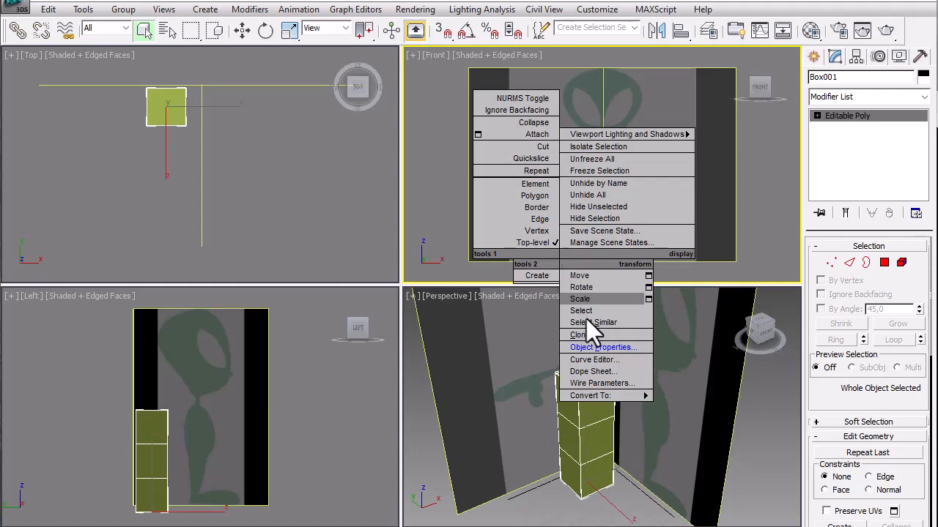
pyautogui.click(601, 348)
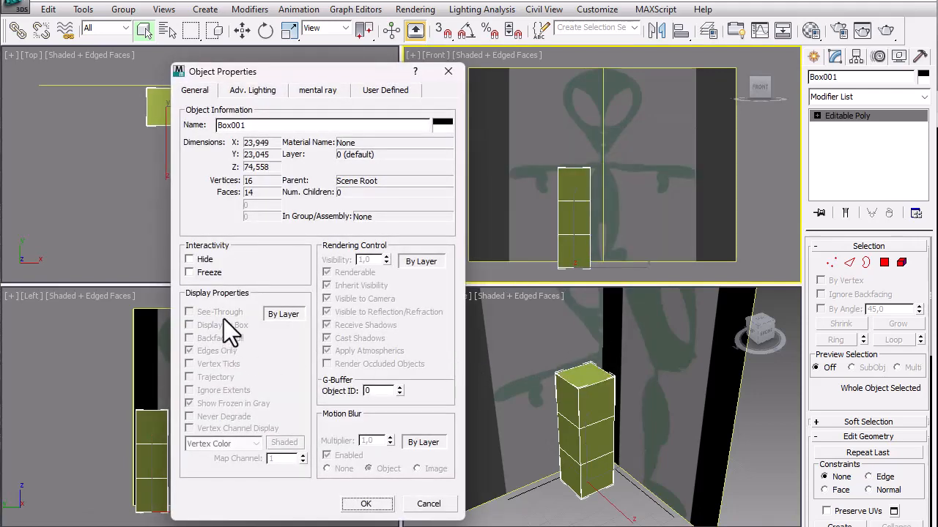
pyautogui.click(366, 504)
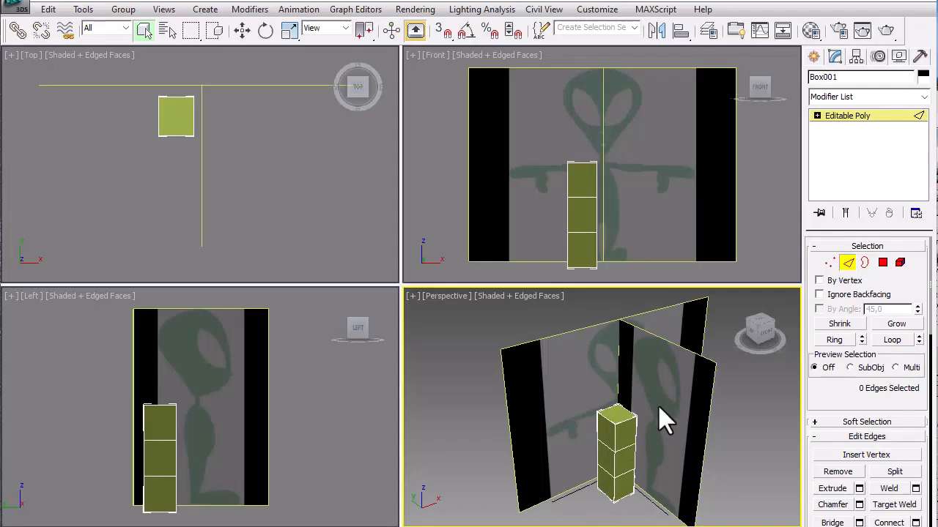
# Leave the Edge sub-object level, set the box's display properties to By Object and enable See-Through.
pyautogui.click(850, 261)
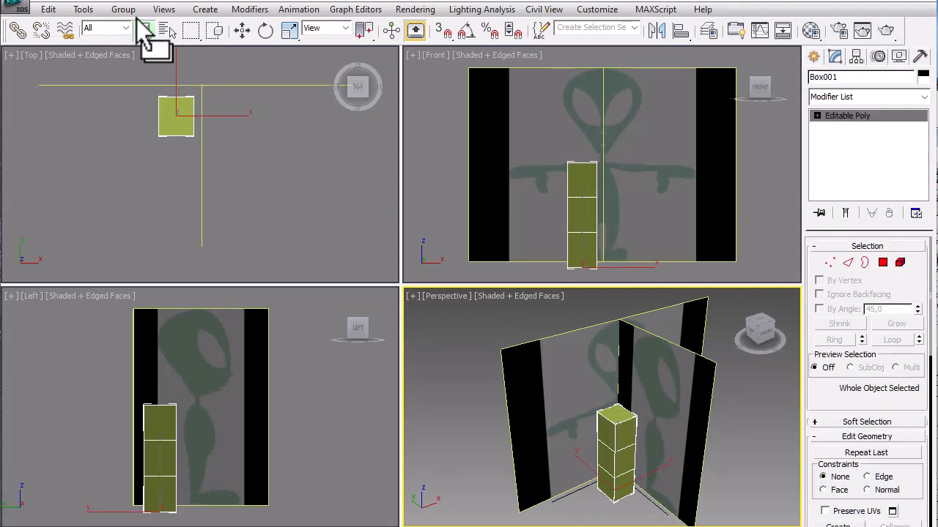
pyautogui.click(621, 426)
pyautogui.rightClick(621, 425)
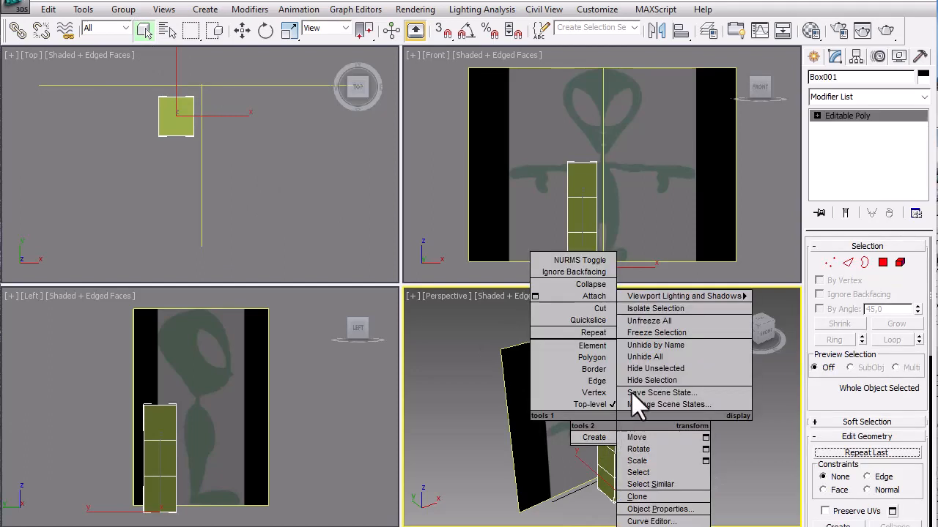
pyautogui.click(570, 164)
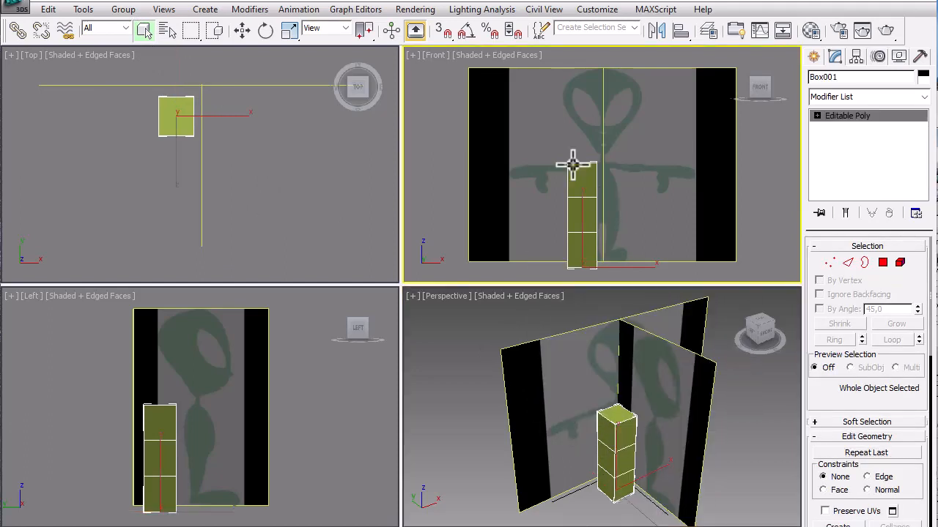
pyautogui.rightClick(572, 166)
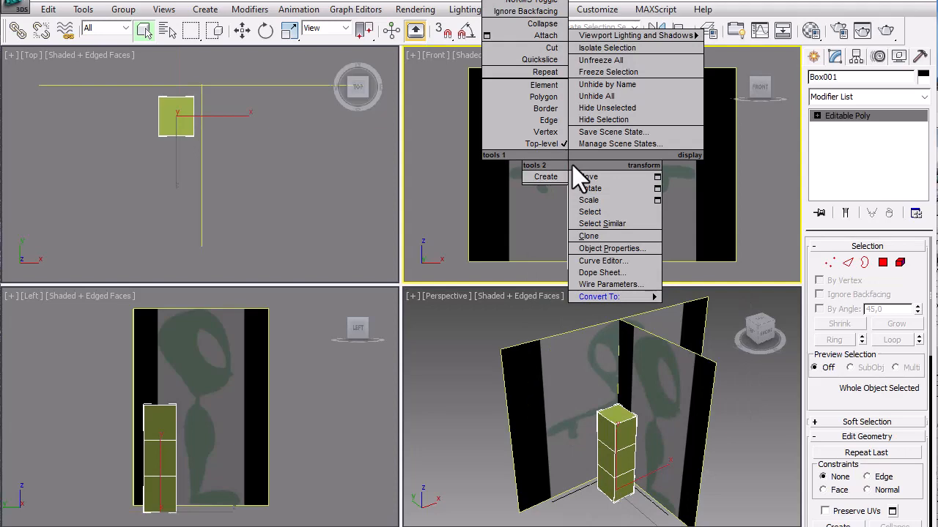
pyautogui.click(610, 248)
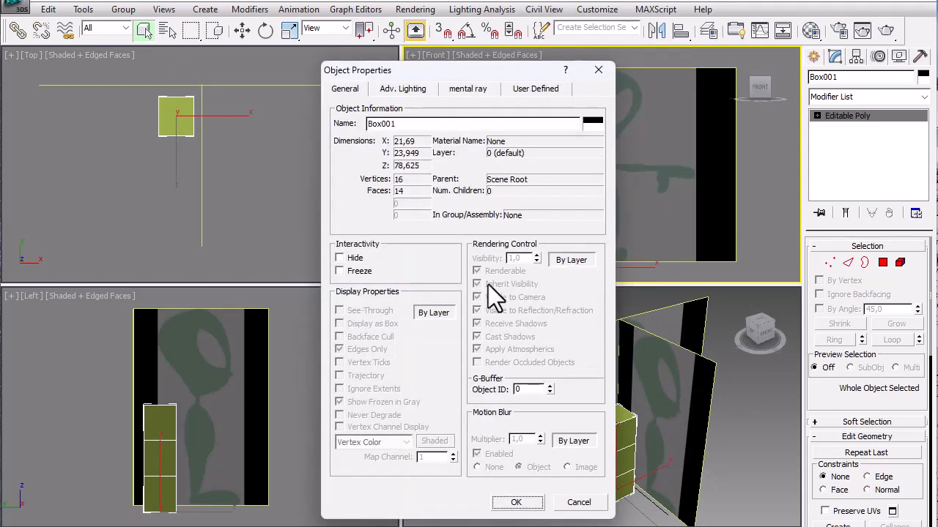
pyautogui.click(434, 313)
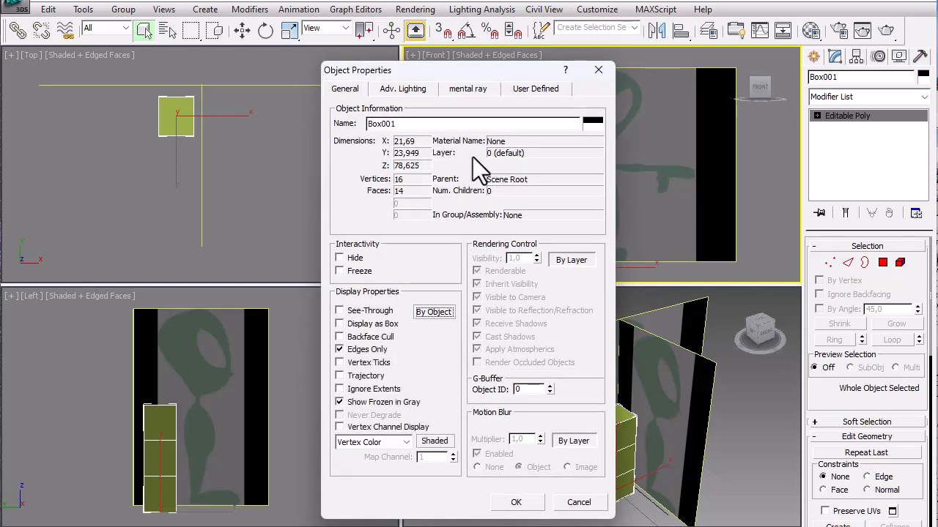
pyautogui.moveTo(462, 71); pyautogui.dragTo(284, 37)
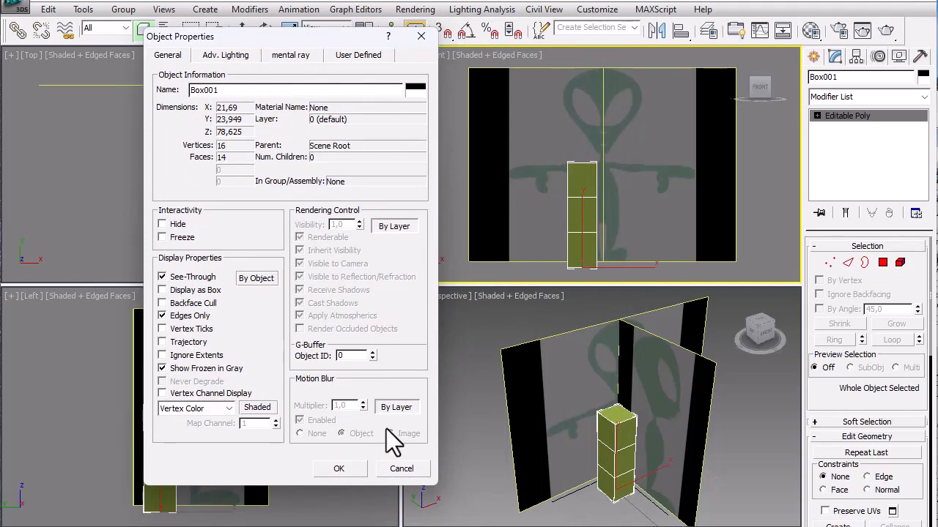
pyautogui.click(350, 472)
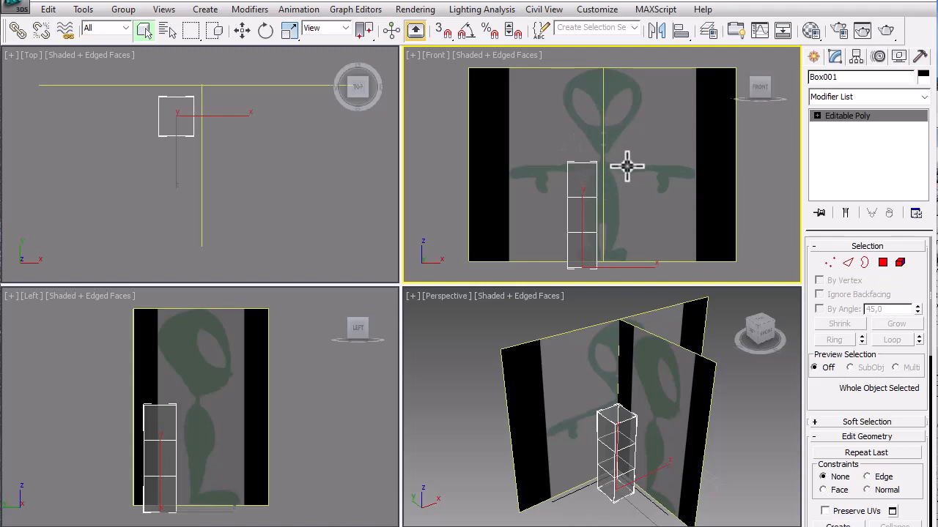
# Move the box along the X axis in the Front viewport to about X -53, away from the alien's body.
pyautogui.rightClick(728, 416)
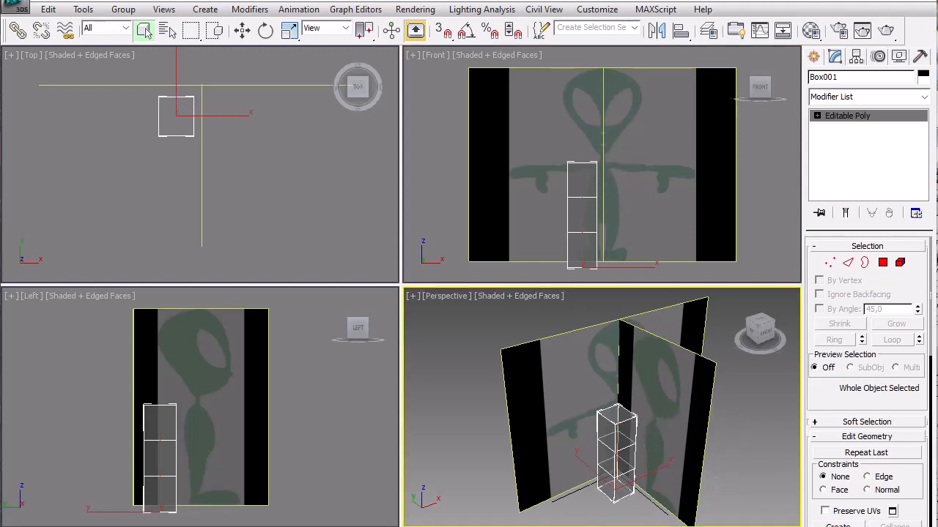
pyautogui.hotkey('ctrl', 'r')
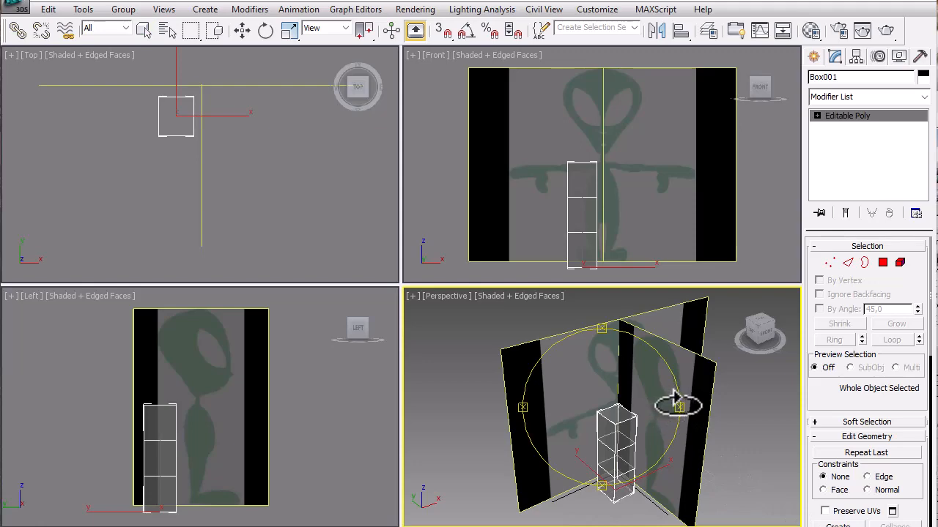
pyautogui.moveTo(678, 403); pyautogui.dragTo(613, 391)
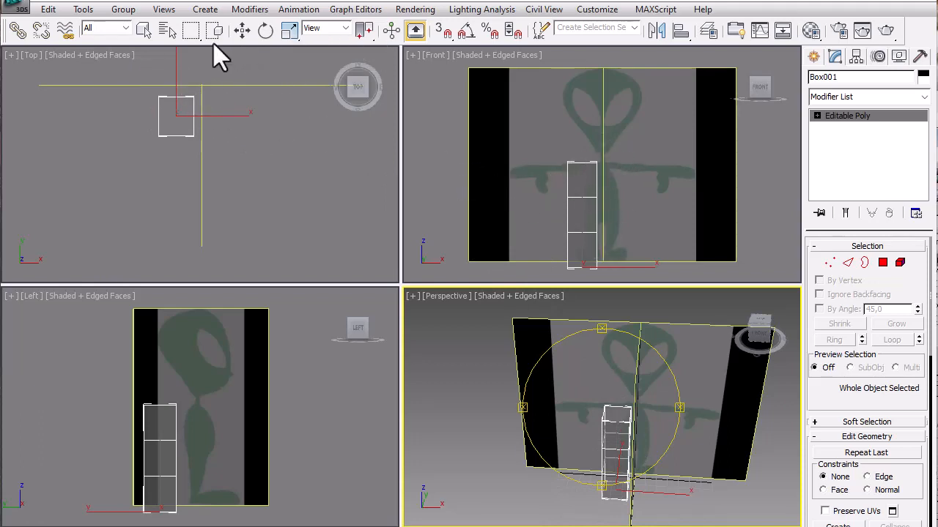
pyautogui.click(145, 32)
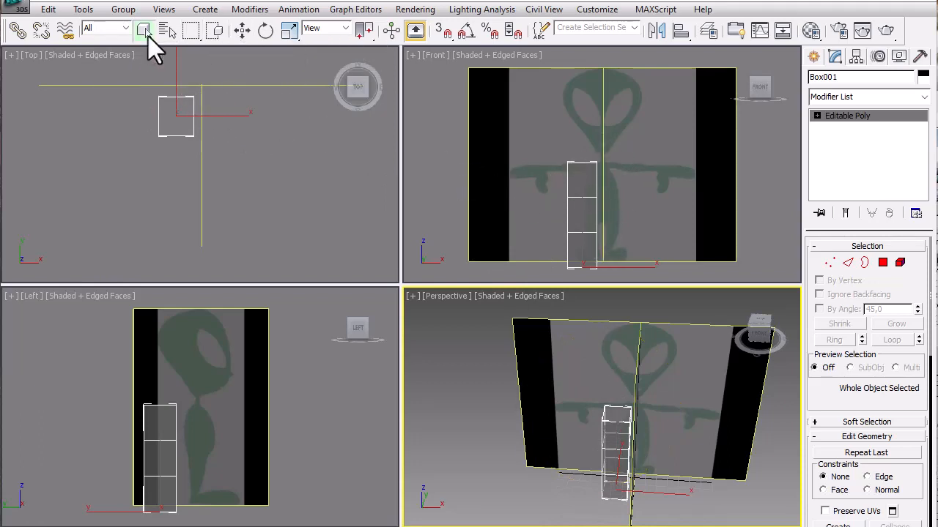
pyautogui.click(572, 199)
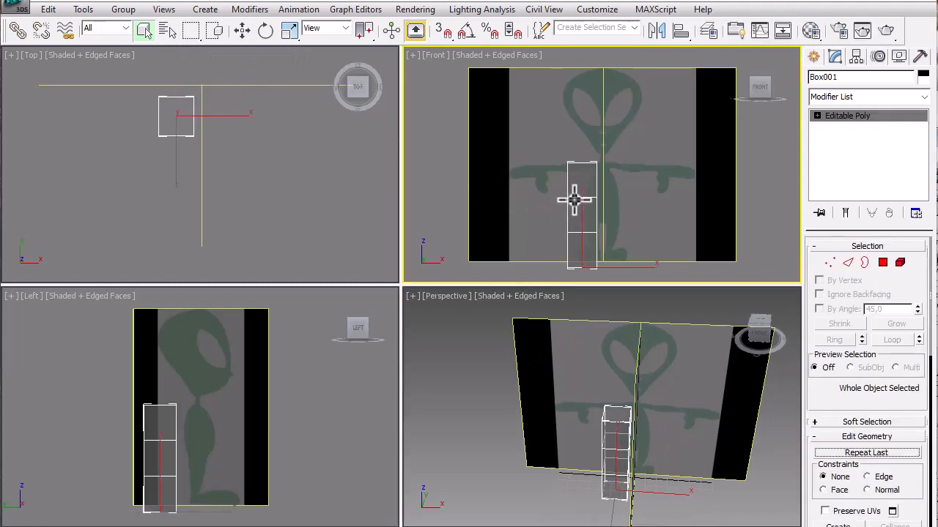
pyautogui.click(243, 30)
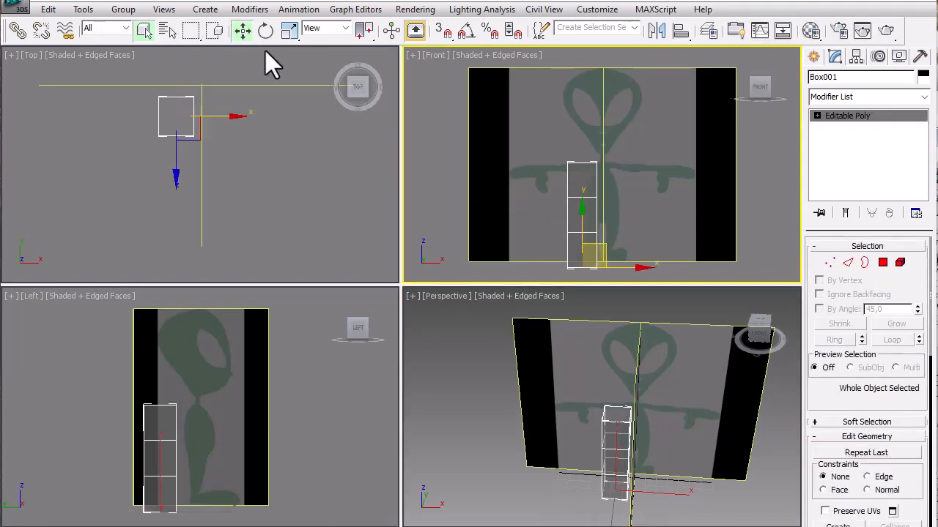
pyautogui.moveTo(622, 266); pyautogui.dragTo(576, 268)
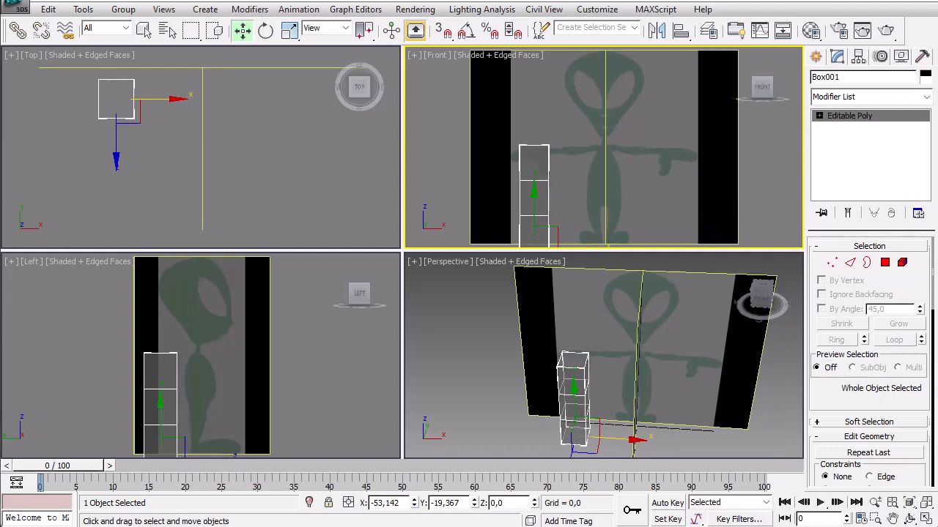
# At the Polygon level in the Perspective viewport, select the box's three stacked side polygons facing the side reference plane and clear the selection.
pyautogui.moveTo(903, 518); pyautogui.dragTo(931, 525)
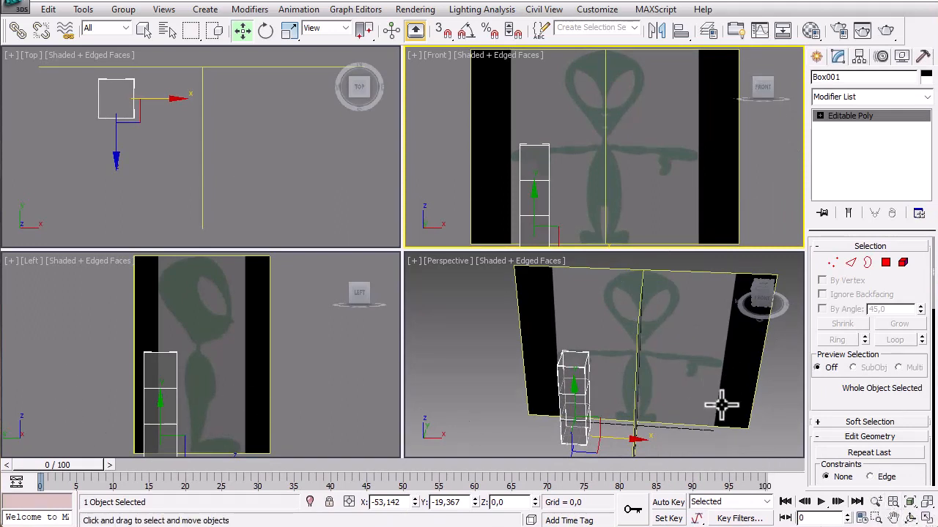
pyautogui.click(910, 519)
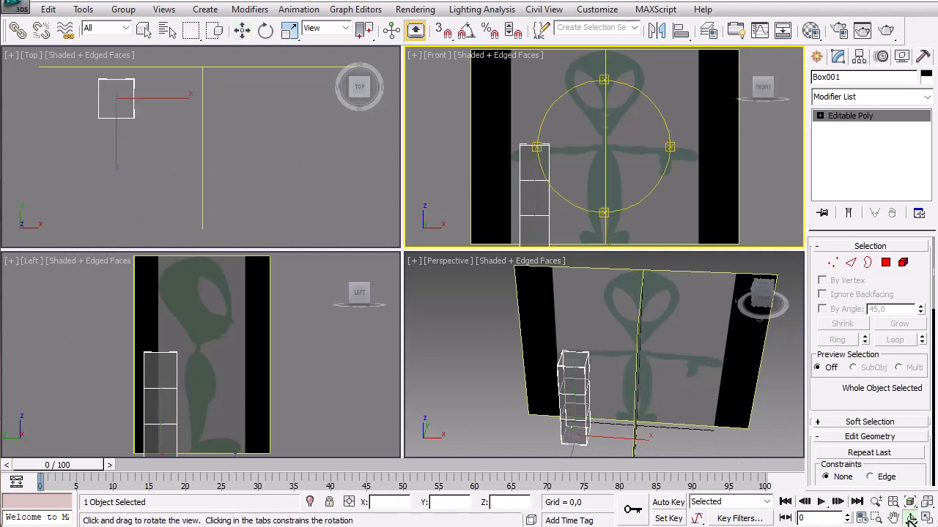
pyautogui.rightClick(665, 359)
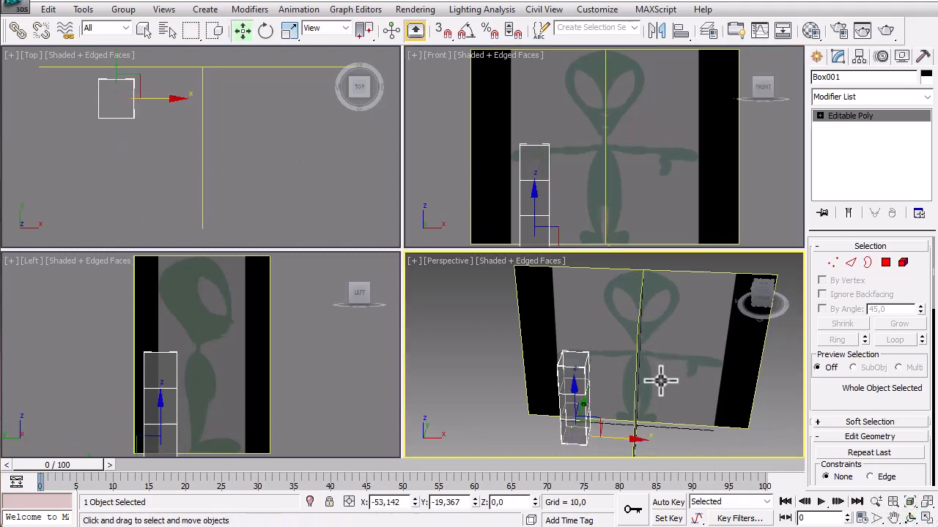
pyautogui.click(911, 518)
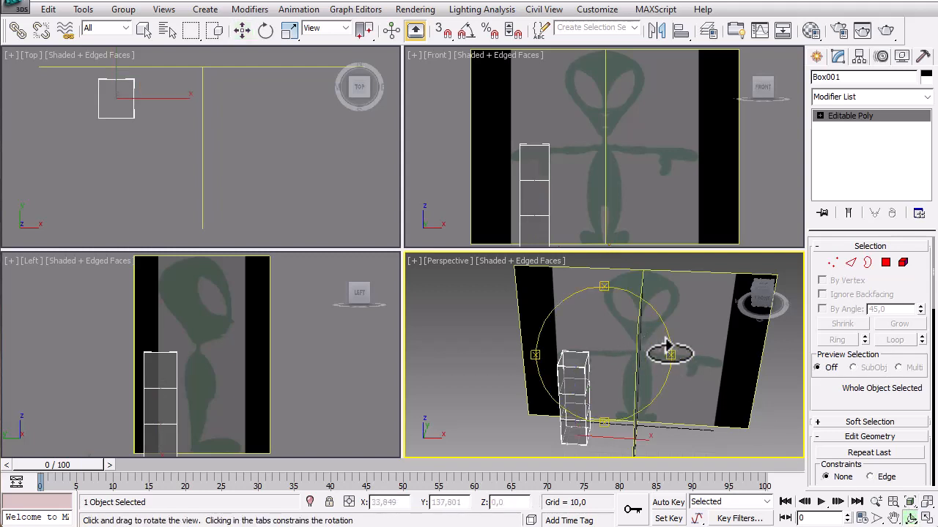
pyautogui.moveTo(666, 344); pyautogui.dragTo(617, 339)
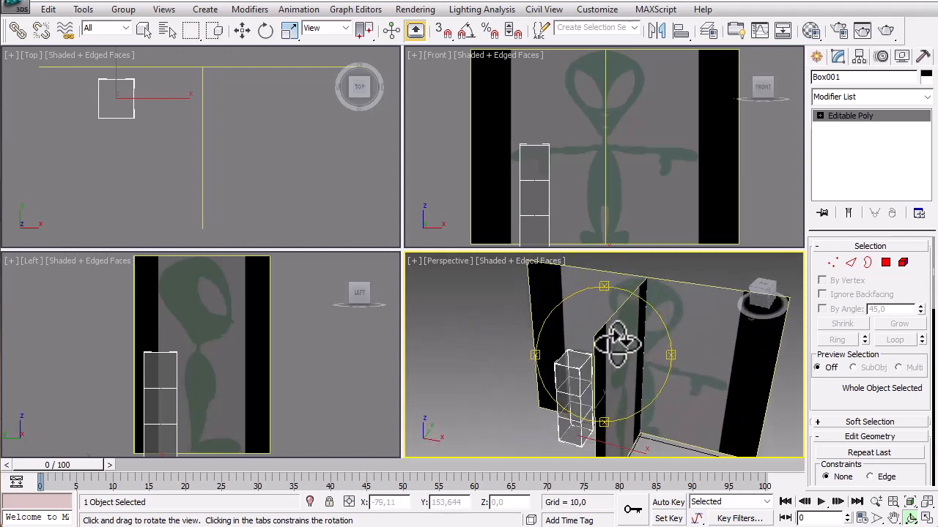
pyautogui.press('w')
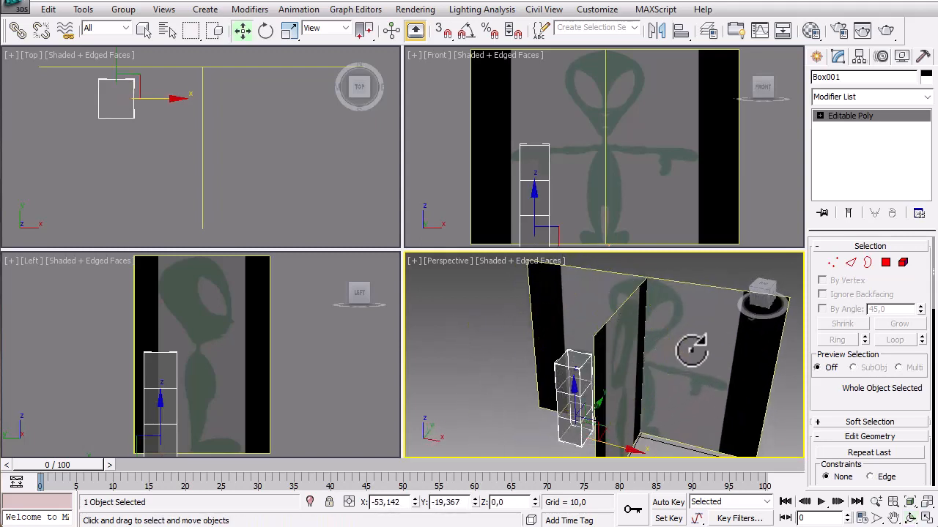
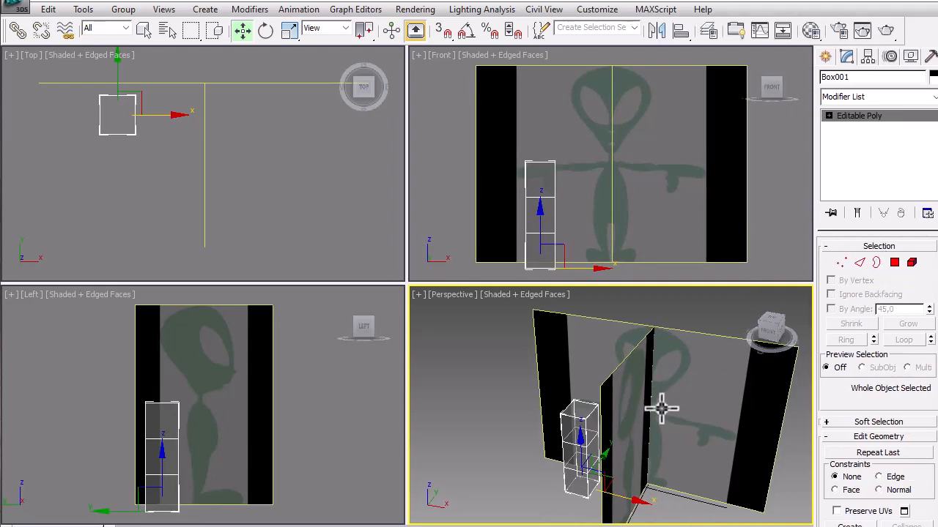
pyautogui.click(895, 262)
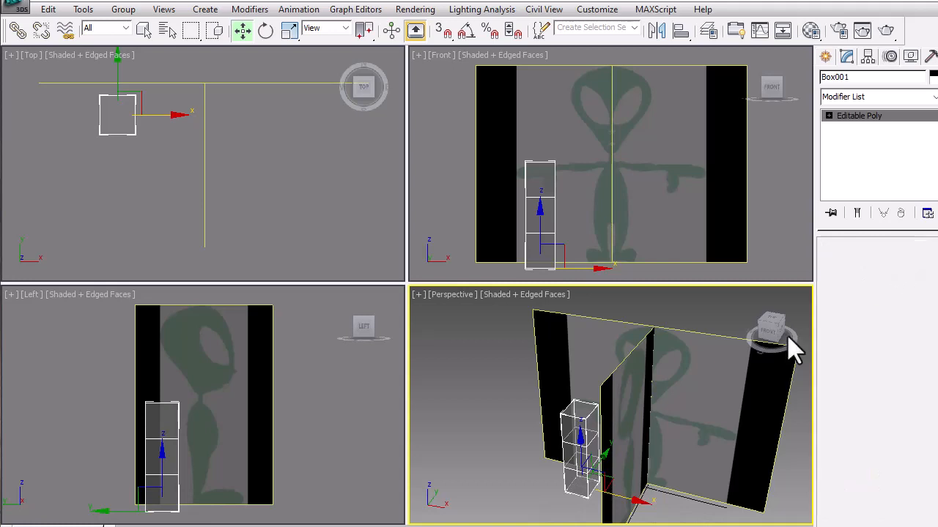
pyautogui.click(592, 417)
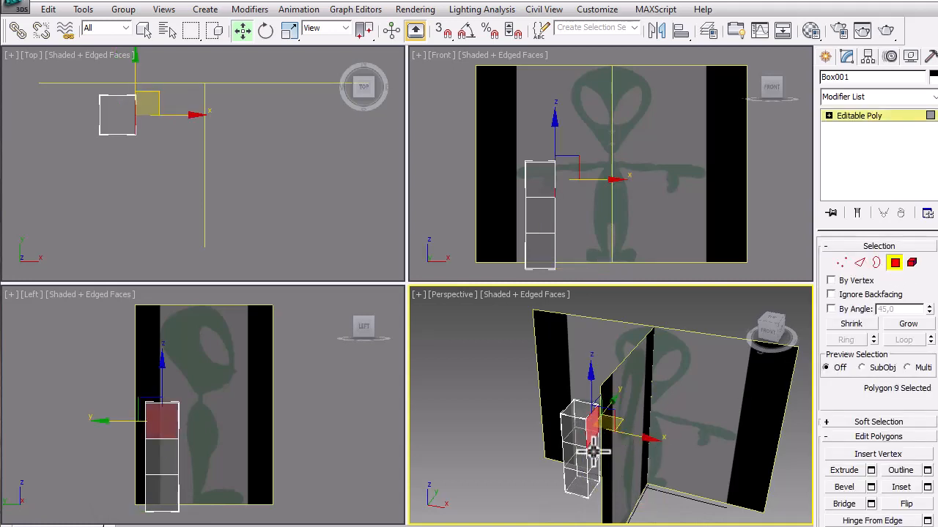
pyautogui.keyDown('ctrl'); pyautogui.click(593, 452); pyautogui.keyUp('ctrl')
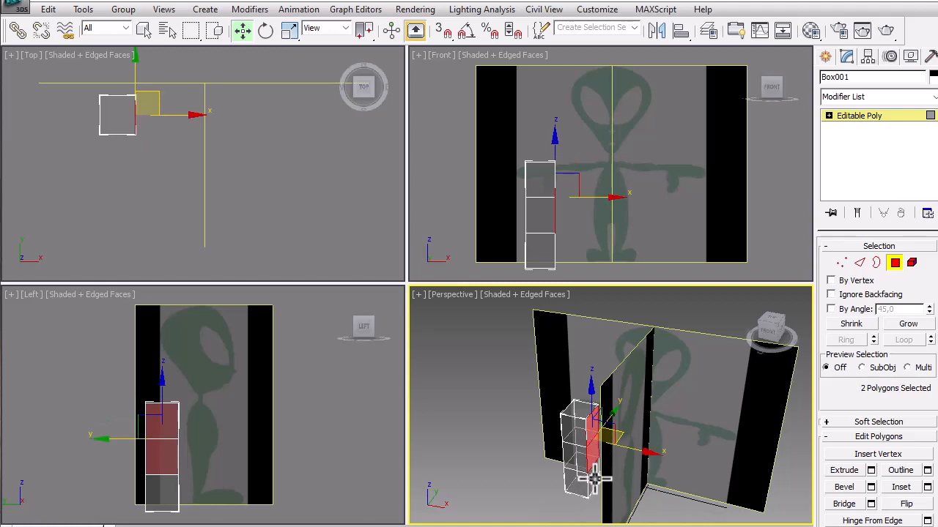
pyautogui.keyDown('ctrl'); pyautogui.click(593, 478); pyautogui.keyUp('ctrl')
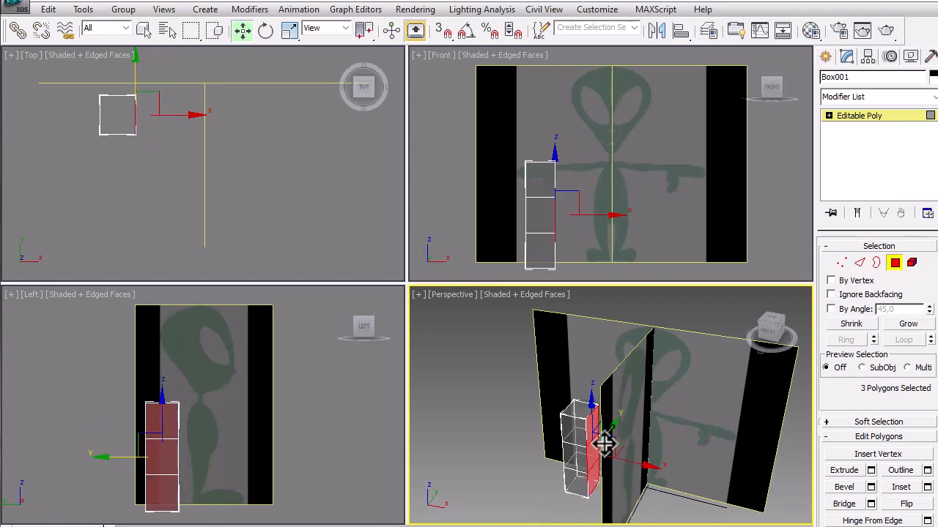
pyautogui.click(671, 455)
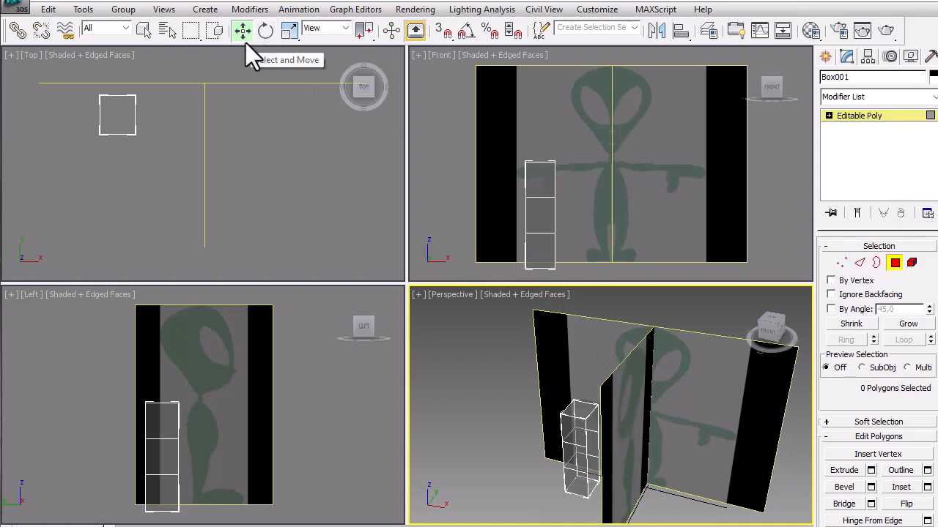
# Leave the Polygon level, move the side reference plane along X past the alien's gun hand, and reselect the box.
pyautogui.click(846, 120)
pyautogui.click(546, 382)
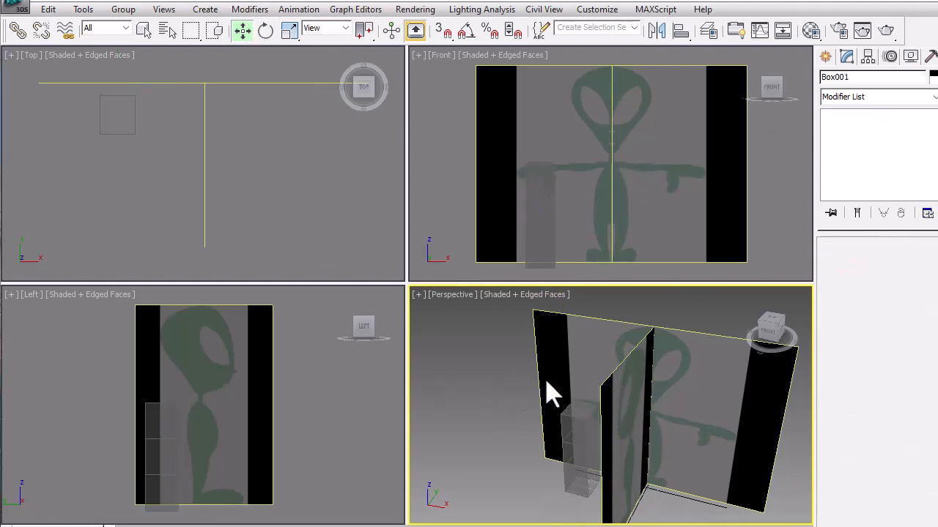
pyautogui.click(613, 383)
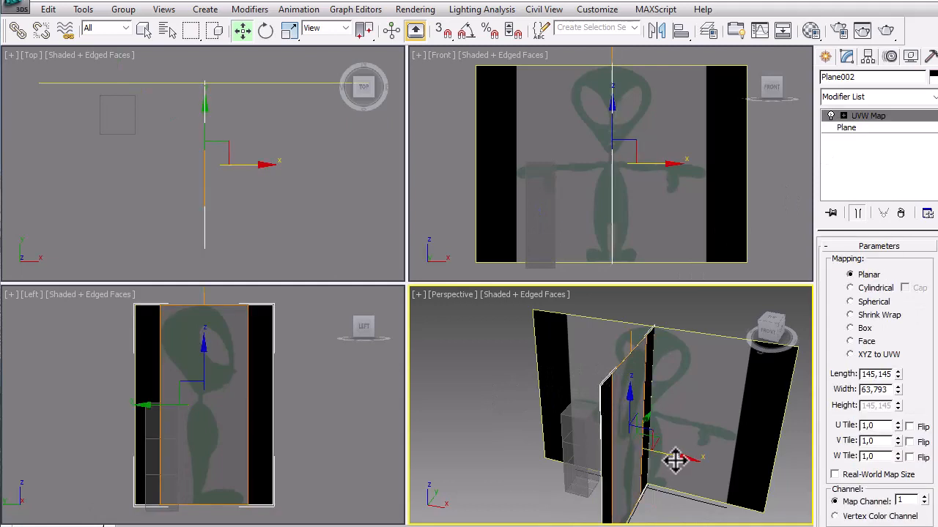
pyautogui.moveTo(675, 459); pyautogui.dragTo(787, 492)
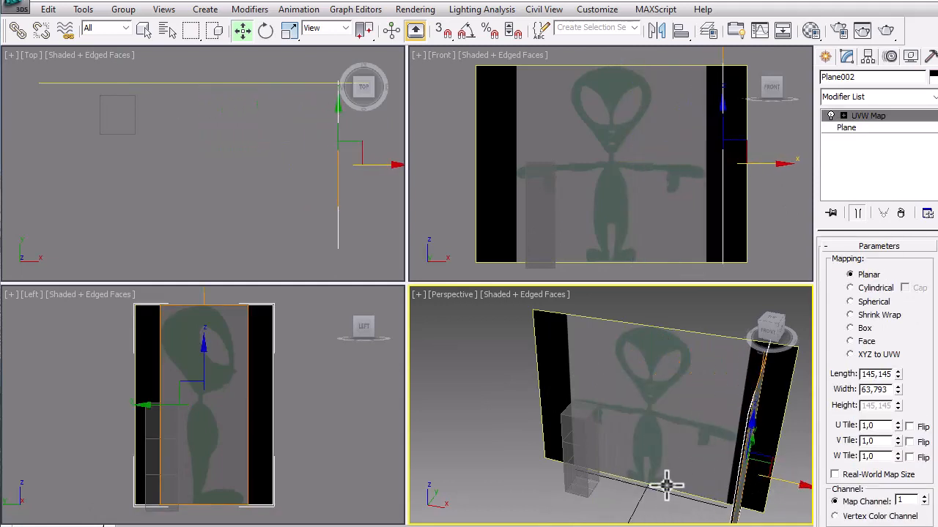
pyautogui.click(588, 449)
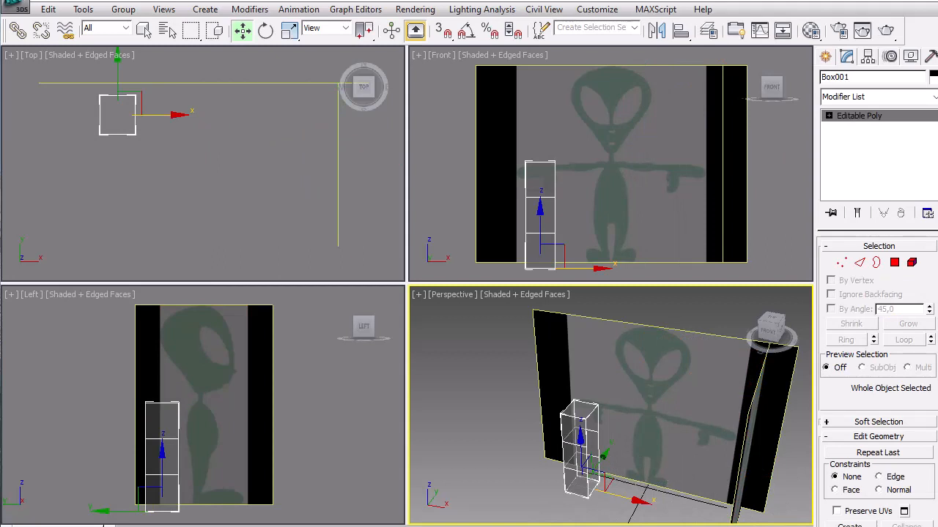
# Maximize the Perspective viewport and select the whole box at the Element level.
pyautogui.hotkey('alt', 'w')
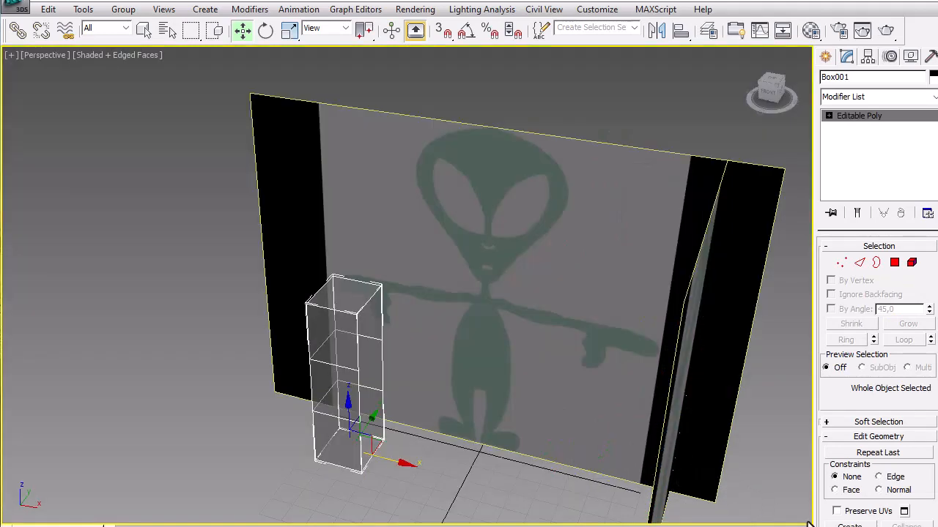
pyautogui.hotkey('ctrl', 'r')
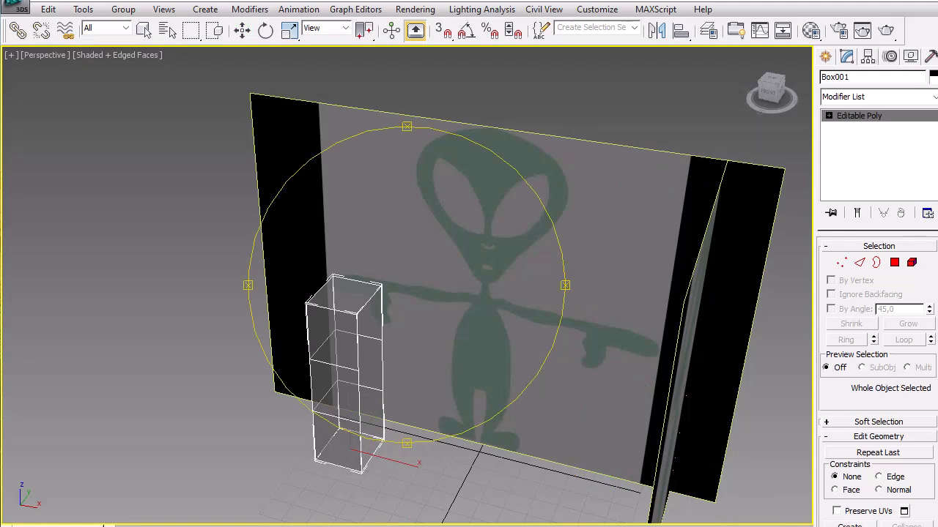
pyautogui.moveTo(937, 526)
pyautogui.mouseDown()
pyautogui.moveTo(900, 526)
pyautogui.moveTo(929, 521)
pyautogui.mouseUp()
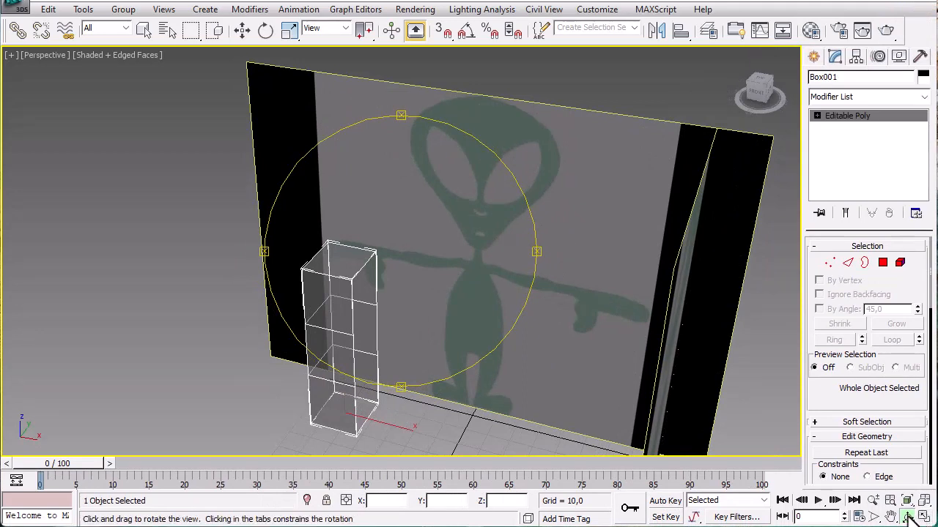
pyautogui.click(907, 517)
pyautogui.moveTo(931, 211); pyautogui.dragTo(937, 217)
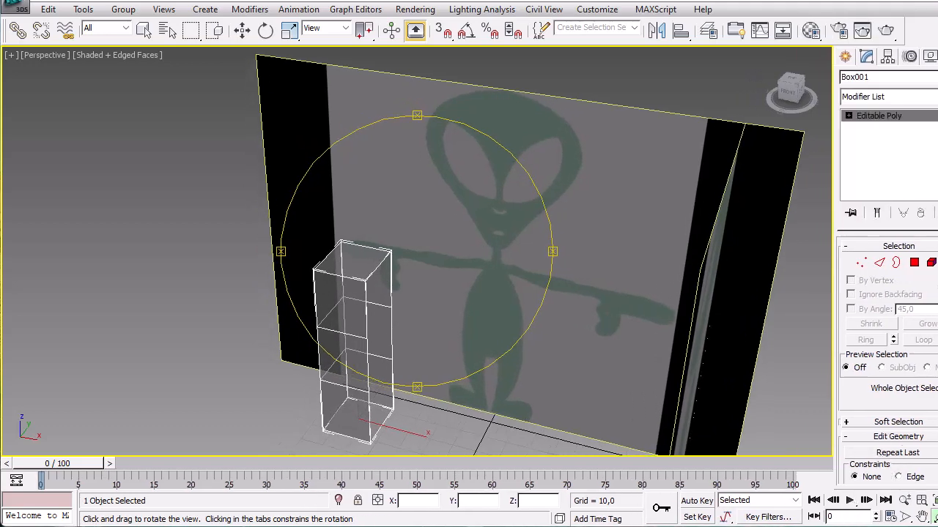
pyautogui.moveTo(830, 518); pyautogui.dragTo(830, 526)
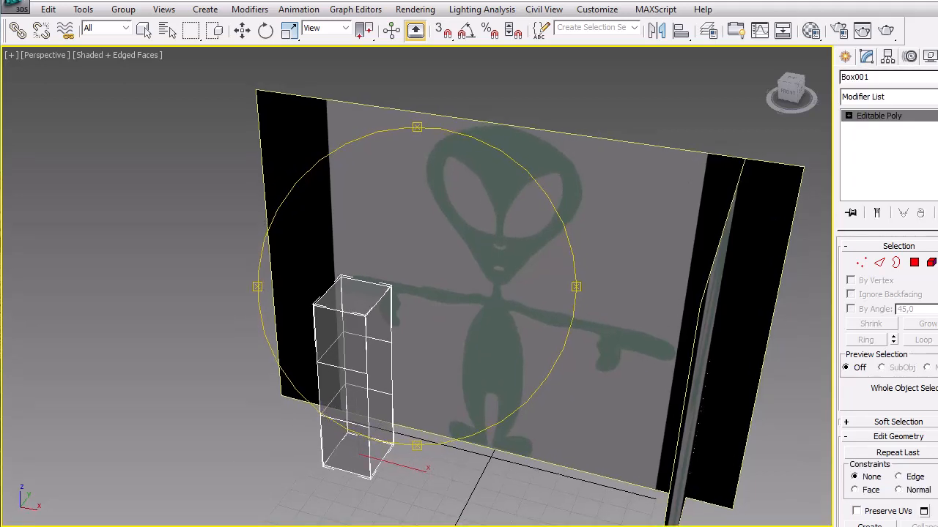
pyautogui.moveTo(937, 150); pyautogui.dragTo(926, 152)
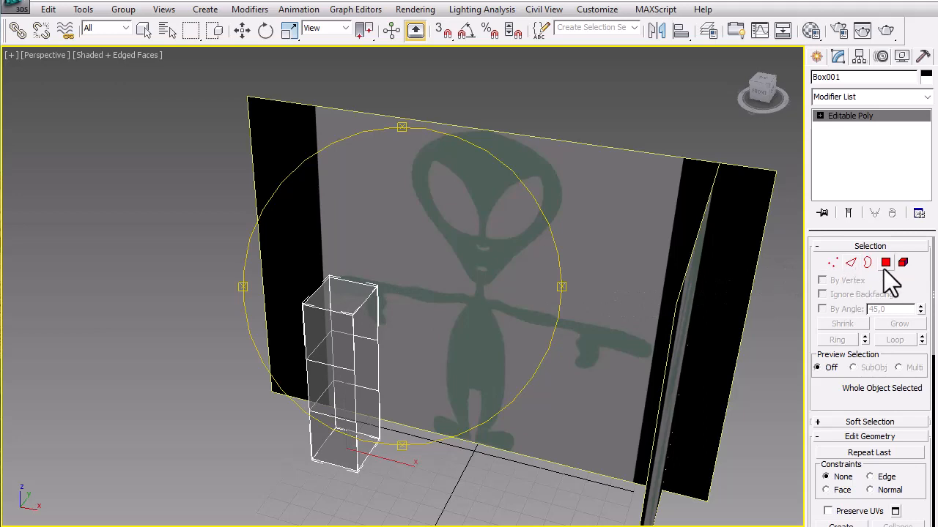
pyautogui.click(902, 263)
pyautogui.click(347, 327)
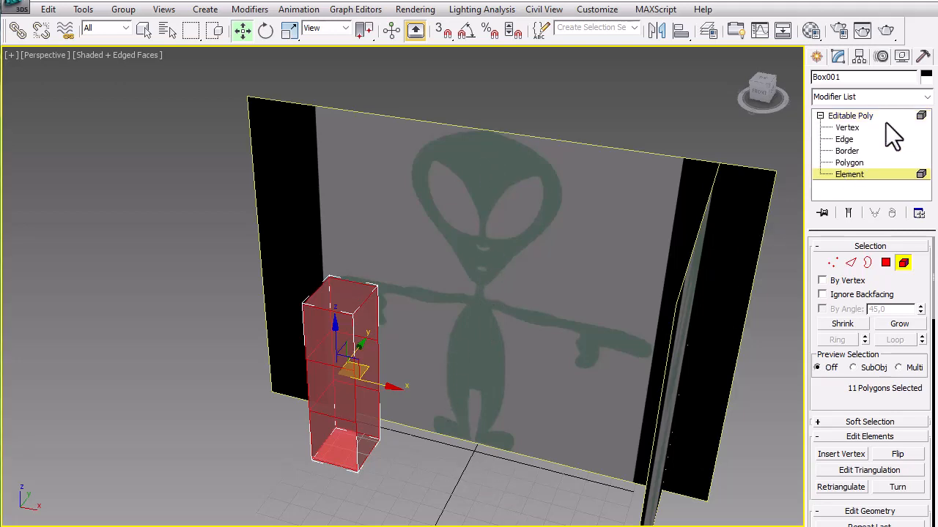
# Switch the box to the Vertex level, restore the four-viewport layout and return to the top object level.
pyautogui.click(848, 130)
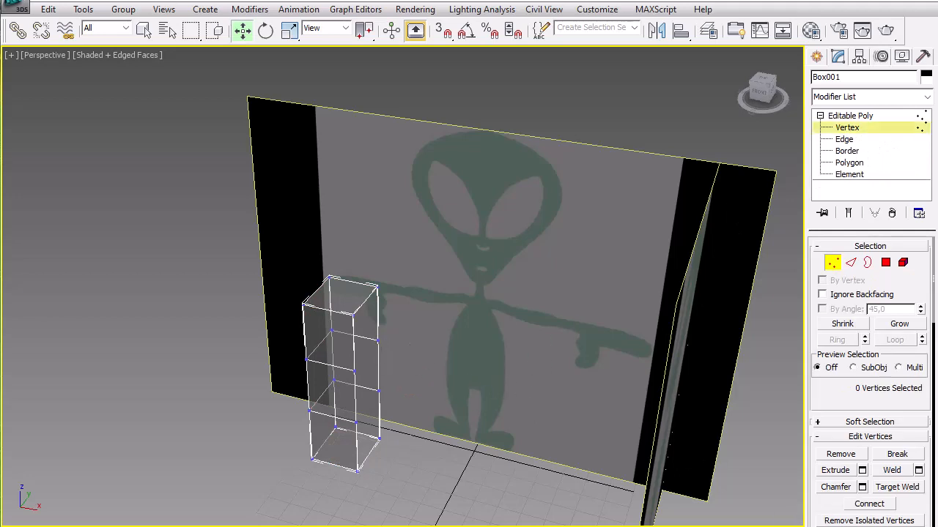
pyautogui.hotkey('alt', 'w')
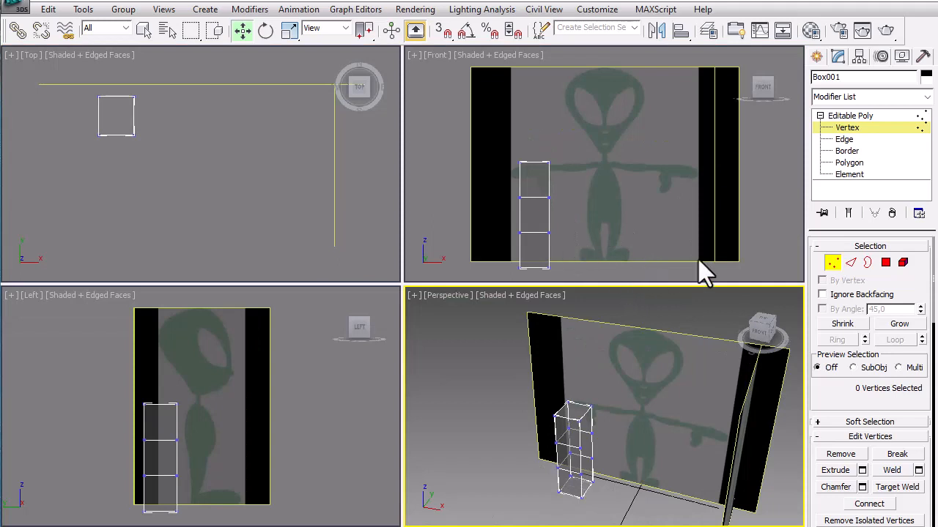
pyautogui.click(850, 137)
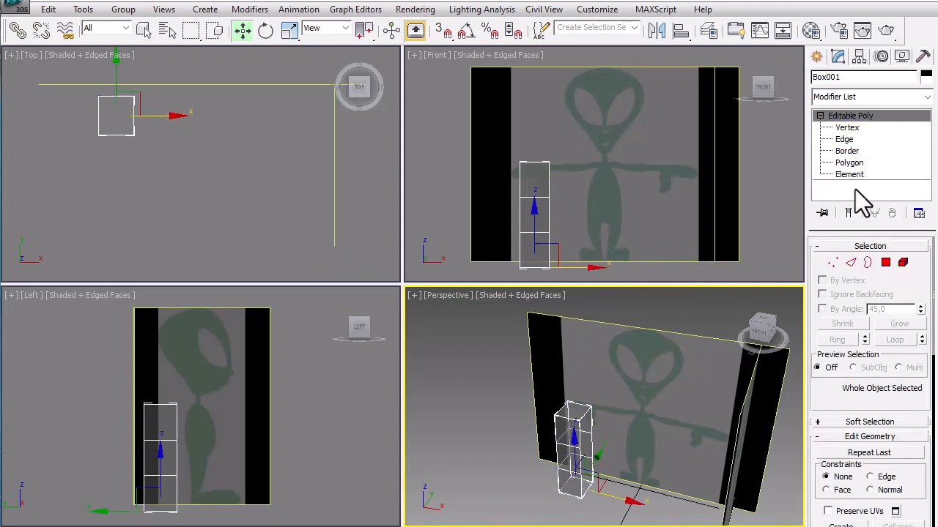
# Move the box in the Front viewport over the left half of the alien's body, ending near its centre line, and maximize that viewport.
pyautogui.click(560, 246)
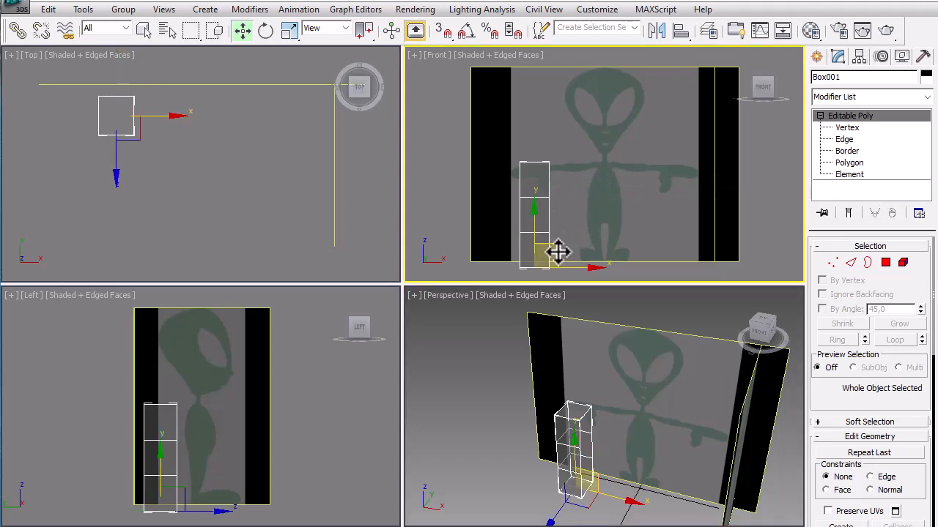
pyautogui.moveTo(559, 251); pyautogui.dragTo(611, 254)
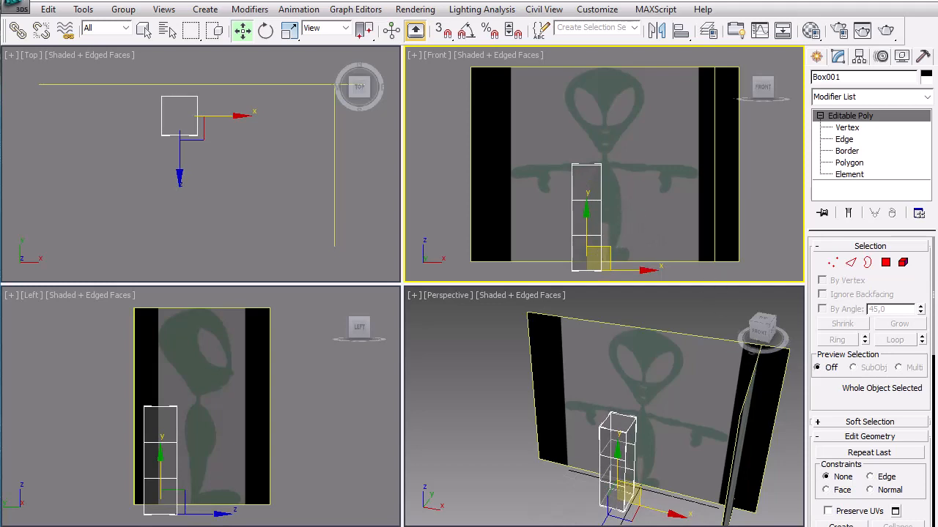
pyautogui.hotkey('alt', 'w')
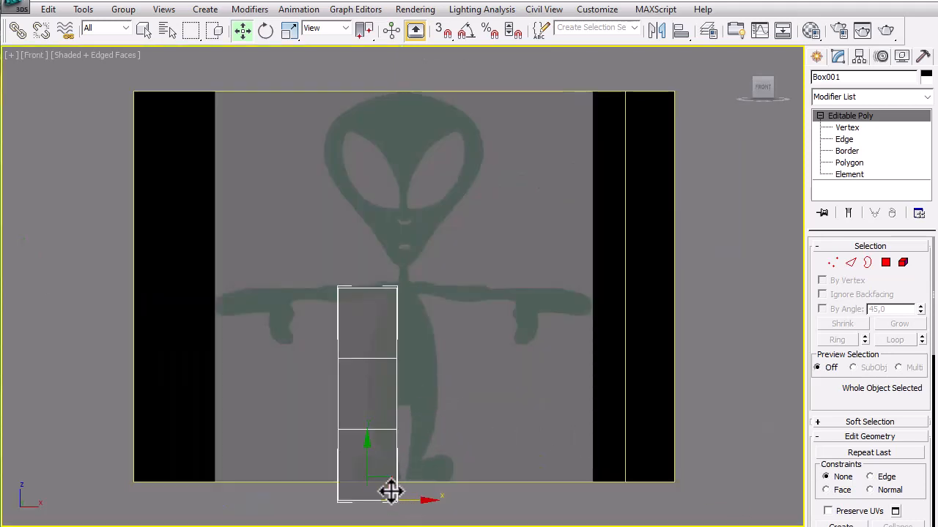
# At the Vertex level, raise the box's lower three vertex rows along Y until the upper one lies just below the alien's shoulders.
pyautogui.click(833, 262)
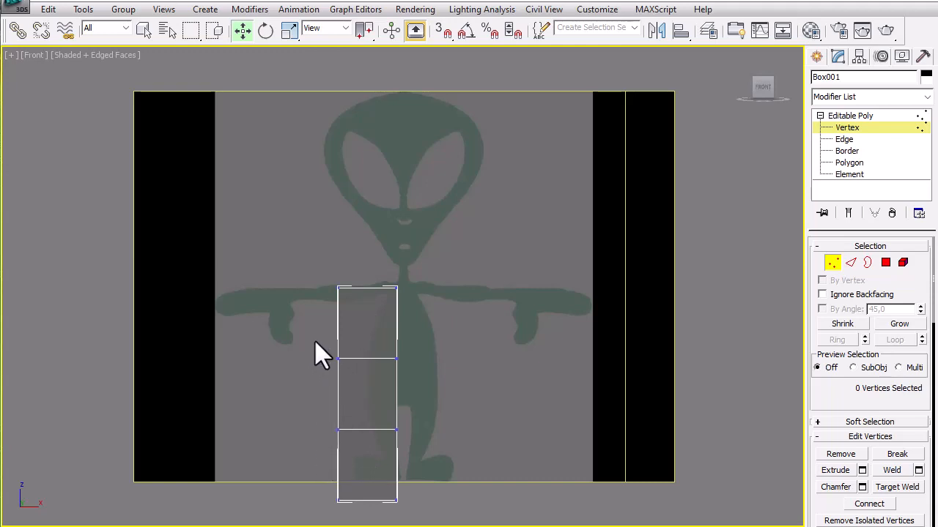
pyautogui.moveTo(460, 523); pyautogui.dragTo(460, 523)
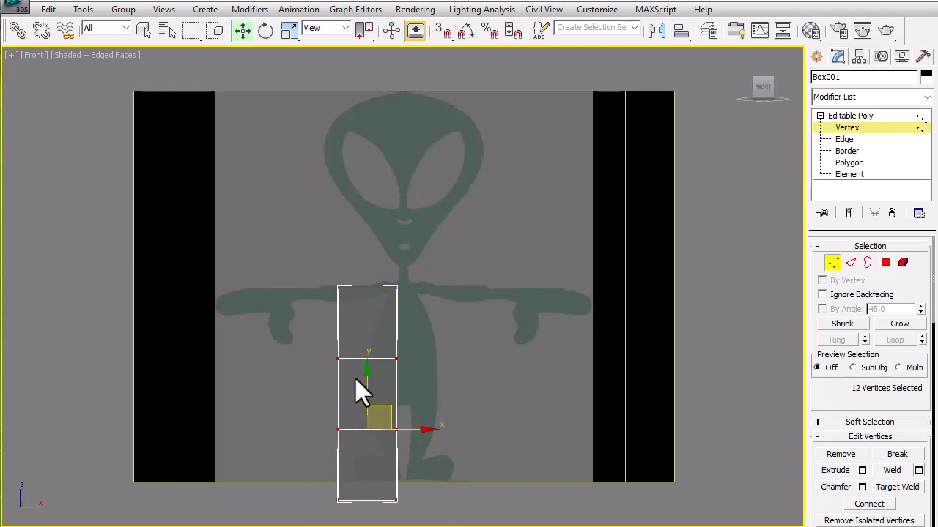
pyautogui.moveTo(367, 377)
pyautogui.mouseDown()
pyautogui.moveTo(383, 297)
pyautogui.moveTo(380, 389)
pyautogui.mouseUp()
# Raise the box's bottom row of vertices along Y to the alien's crotch, where the legs begin, and clear the selection.
pyautogui.moveTo(311, 434); pyautogui.dragTo(445, 486)
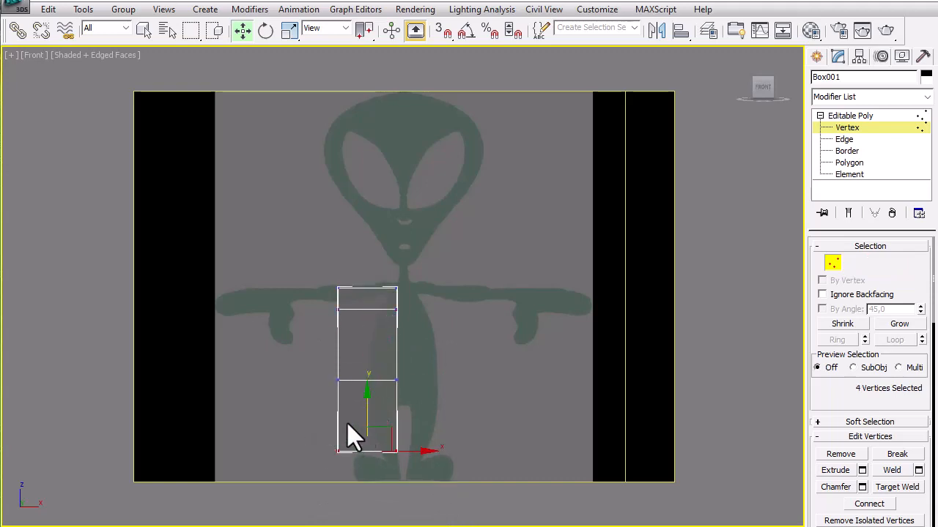
pyautogui.moveTo(365, 408); pyautogui.dragTo(373, 361)
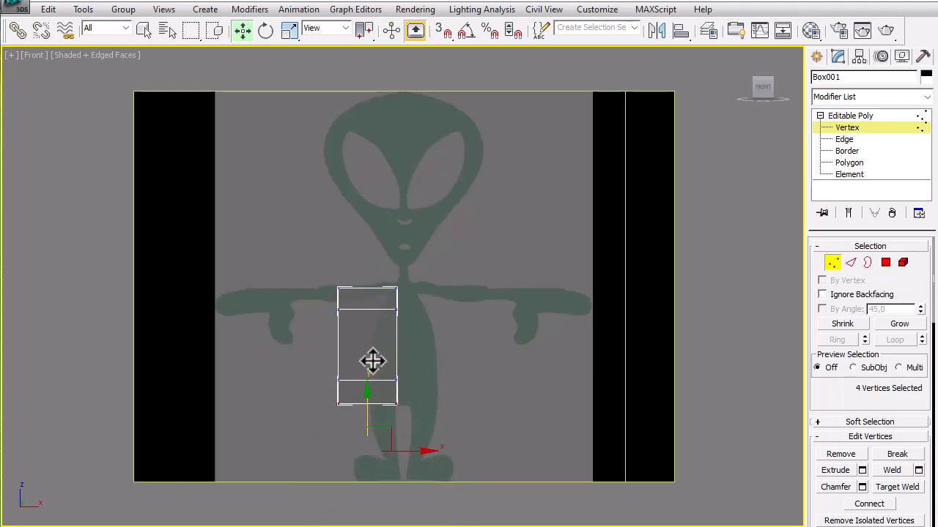
pyautogui.click(430, 363)
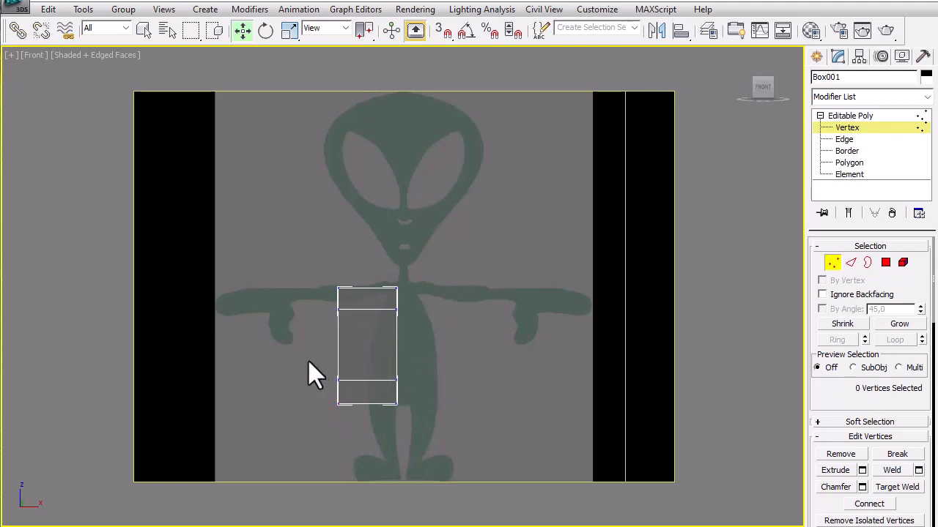
# Space the box's two middle vertex rows evenly by raising the lower one and lowering the upper one along Y, and clear the selection.
pyautogui.moveTo(441, 397); pyautogui.dragTo(439, 395)
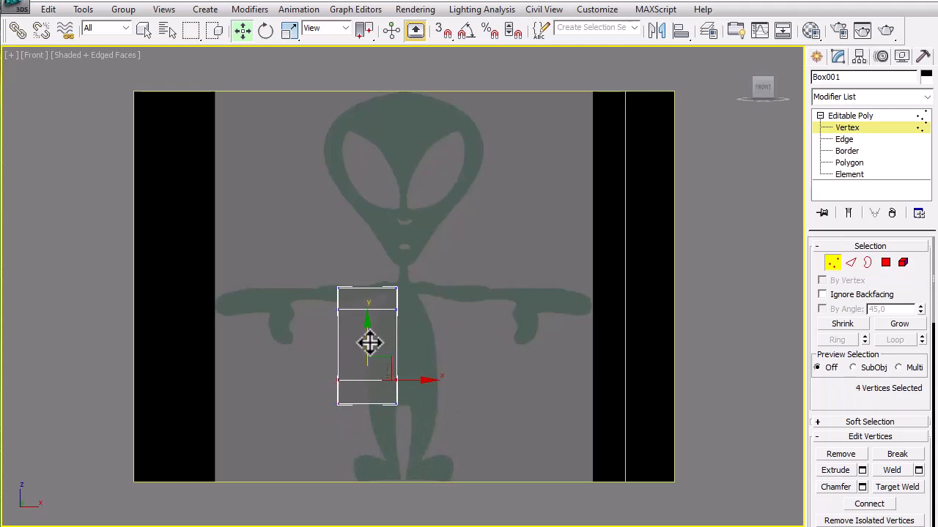
pyautogui.moveTo(369, 342); pyautogui.dragTo(425, 333)
pyautogui.moveTo(368, 269)
pyautogui.mouseDown()
pyautogui.moveTo(372, 289)
pyautogui.moveTo(374, 280)
pyautogui.mouseUp()
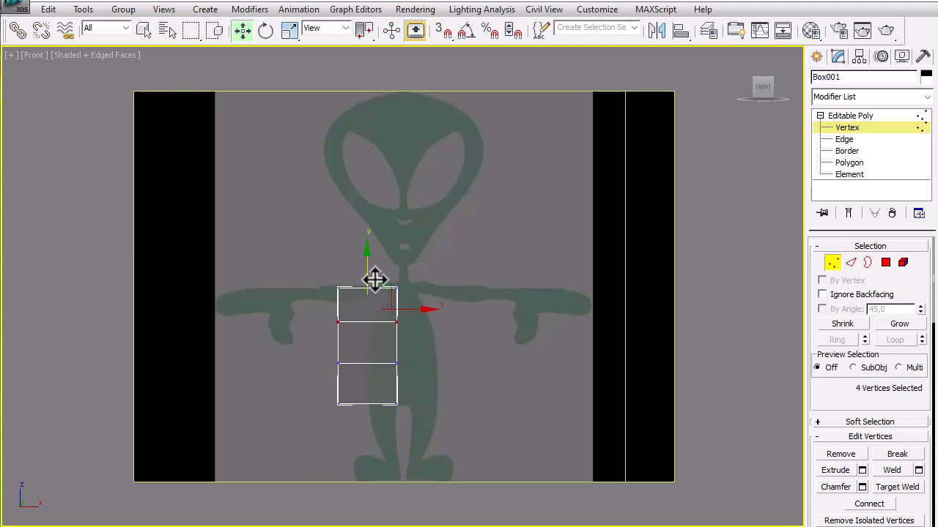
pyautogui.click(449, 371)
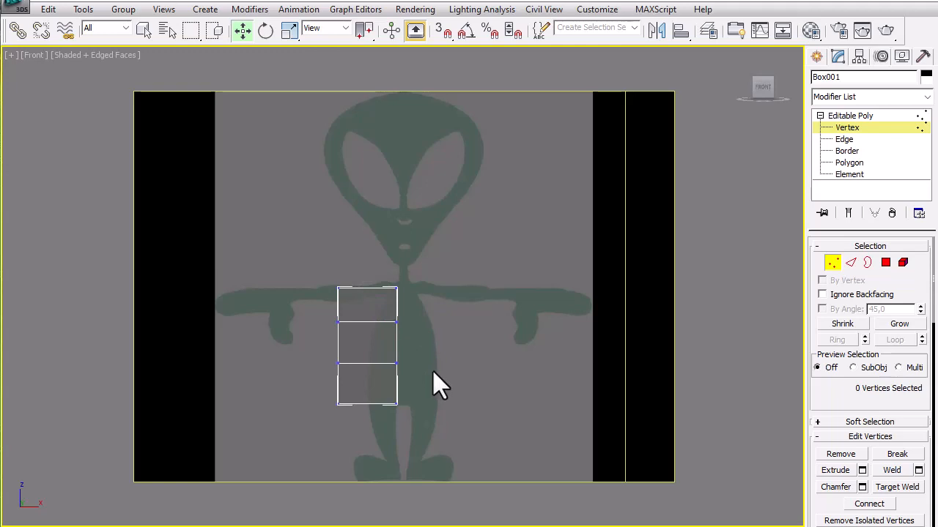
# Restore the four-viewport layout and examine the box against the front reference in the Perspective viewport.
pyautogui.hotkey('alt', 'w')
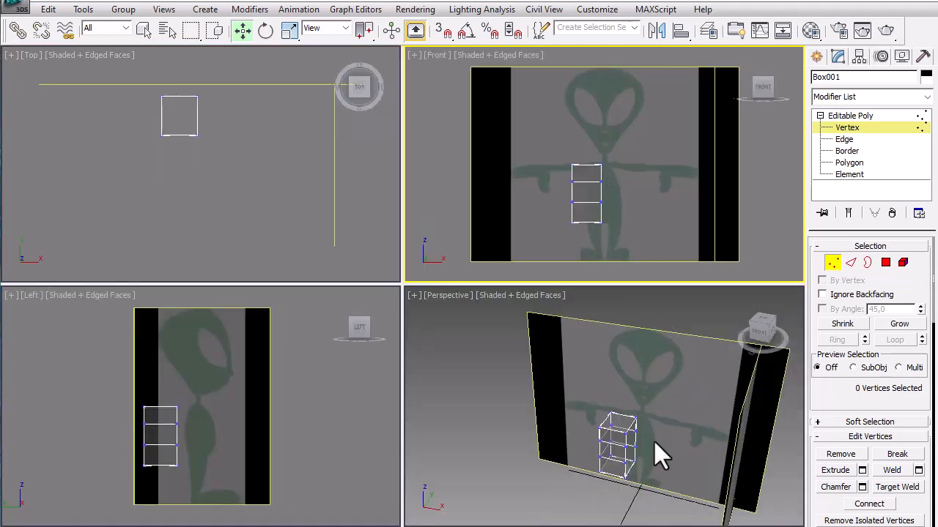
pyautogui.press('e')
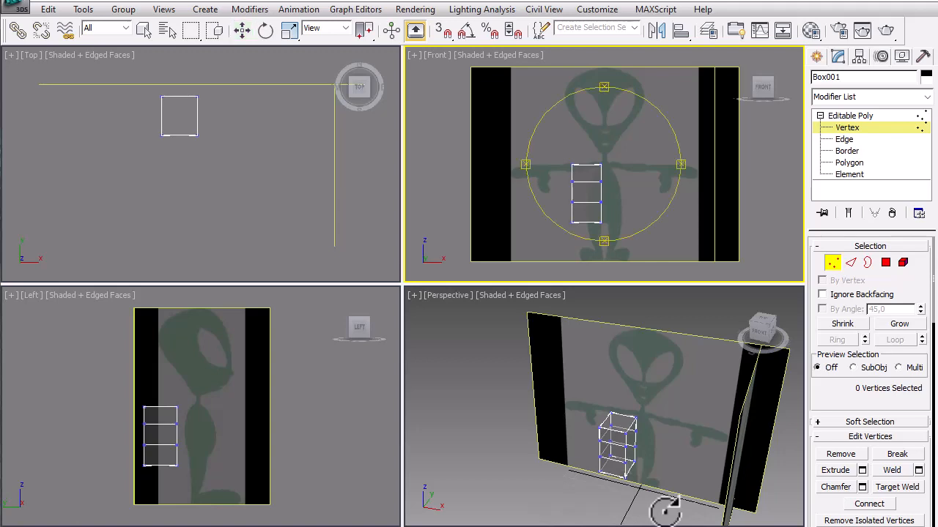
pyautogui.click(542, 418)
pyautogui.keyDown('alt'); pyautogui.moveTo(592, 476); pyautogui.dragTo(550, 357, button='middle'); pyautogui.keyUp('alt')
pyautogui.scroll(5, 636, 431)
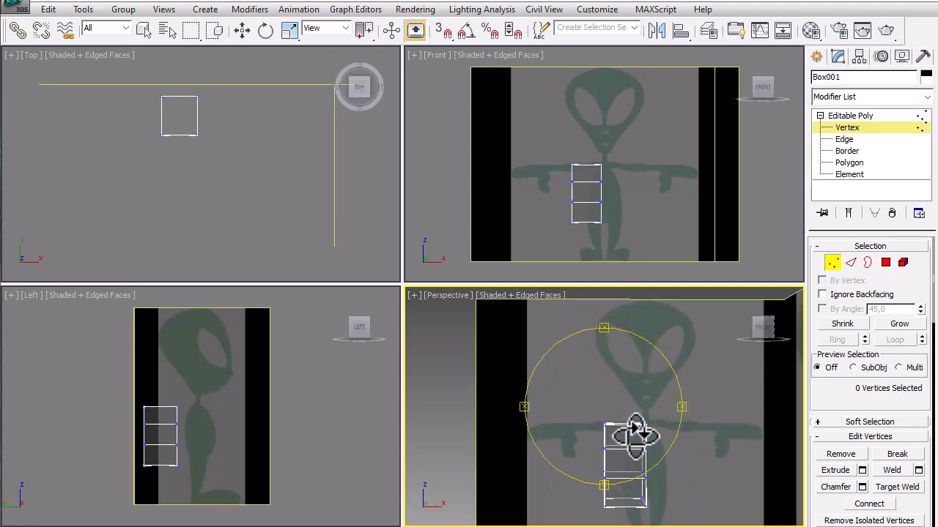
pyautogui.moveTo(636, 435); pyautogui.dragTo(604, 319, button='middle')
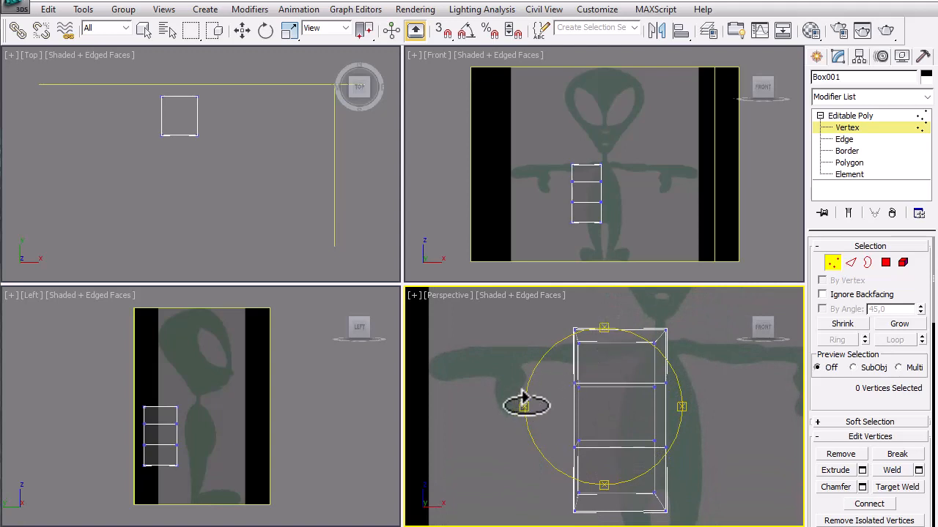
pyautogui.hotkey('ctrl', 'z')
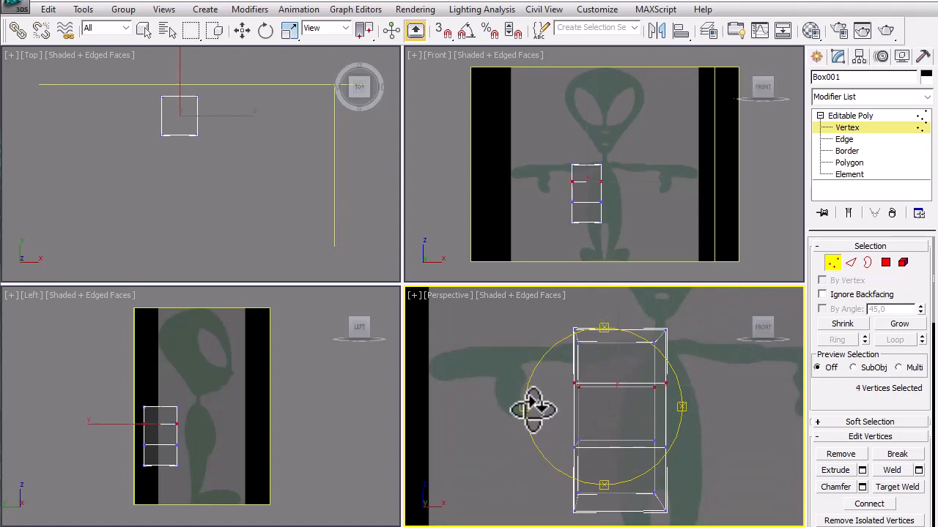
pyautogui.moveTo(521, 401)
pyautogui.mouseDown()
pyautogui.moveTo(538, 404)
pyautogui.moveTo(506, 412)
pyautogui.moveTo(513, 414)
pyautogui.mouseUp()
# Raise the box's top row of vertices slightly along Y in the Front viewport to meet the alien's shoulder line.
pyautogui.click(663, 176)
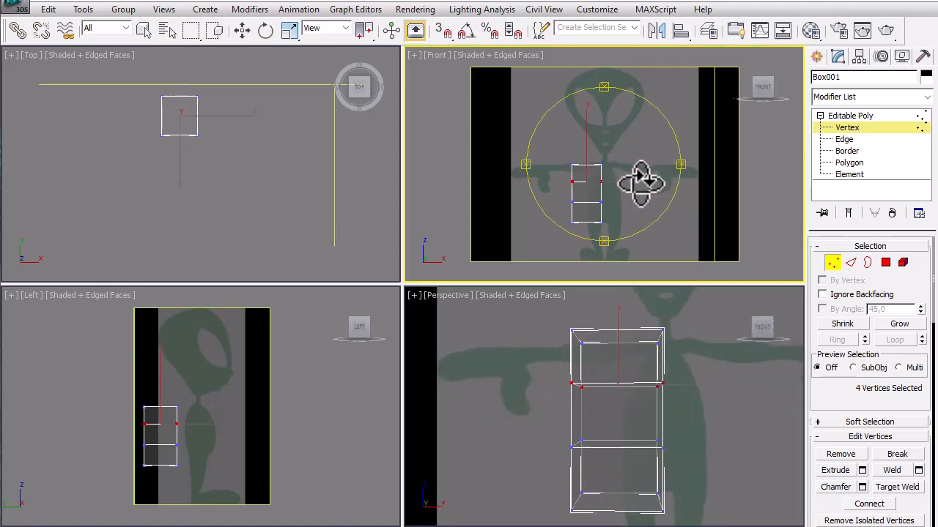
pyautogui.press('w')
pyautogui.scroll(4, 628, 195)
pyautogui.scroll(4, 605, 212)
pyautogui.moveTo(600, 229); pyautogui.dragTo(644, 134, button='middle')
pyautogui.scroll(-2, 645, 134)
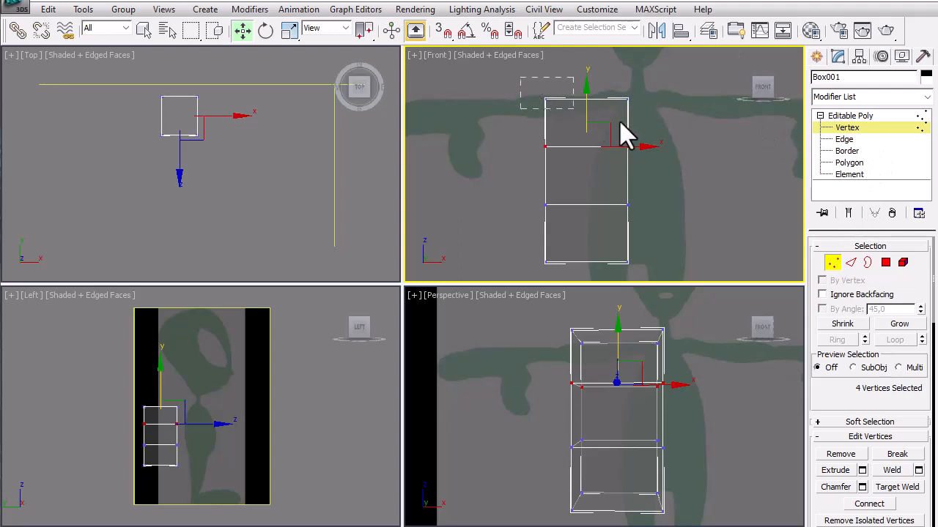
pyautogui.moveTo(620, 122); pyautogui.dragTo(630, 116)
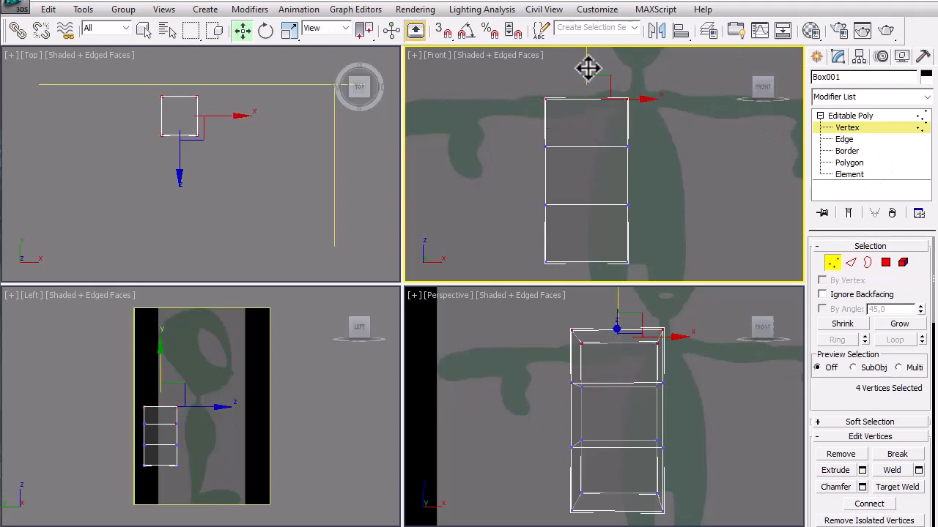
pyautogui.moveTo(588, 68); pyautogui.dragTo(589, 58)
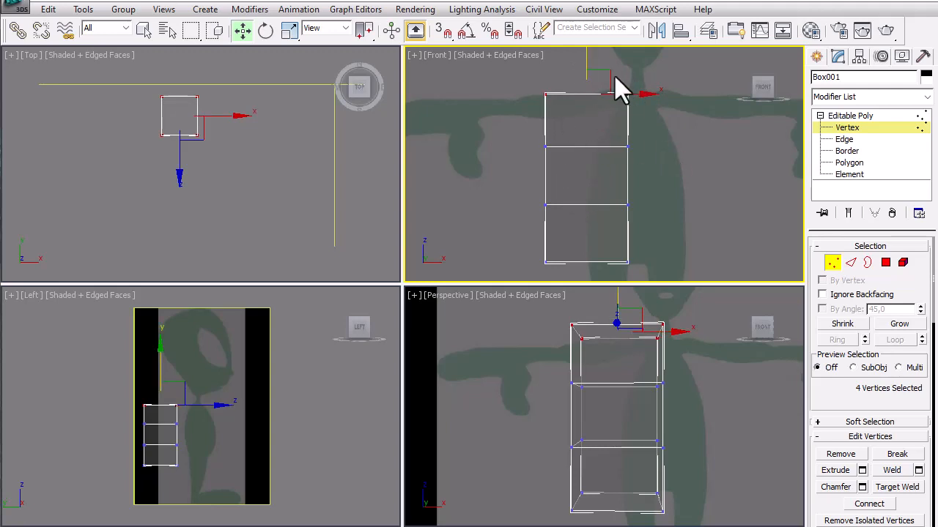
pyautogui.moveTo(620, 88); pyautogui.dragTo(668, 243)
pyautogui.rightClick(668, 244)
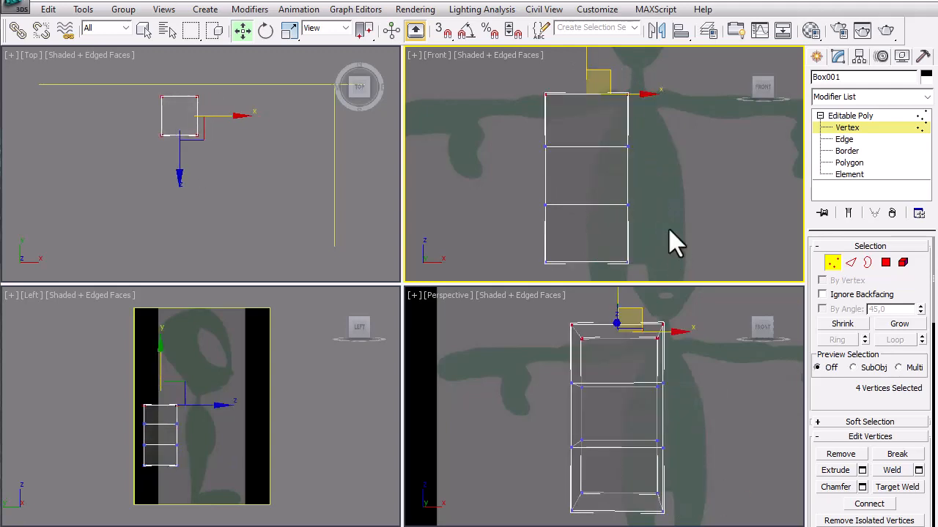
# Move the box's inner column of vertices along X in the Front viewport to the alien's centre line and clear the selection.
pyautogui.click(636, 116)
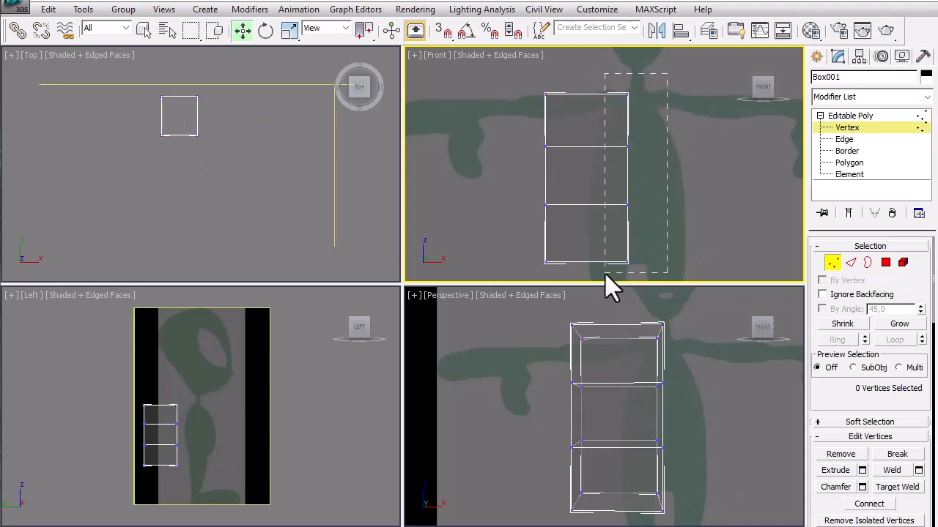
pyautogui.moveTo(605, 274); pyautogui.dragTo(606, 273)
pyautogui.moveTo(686, 177); pyautogui.dragTo(685, 181)
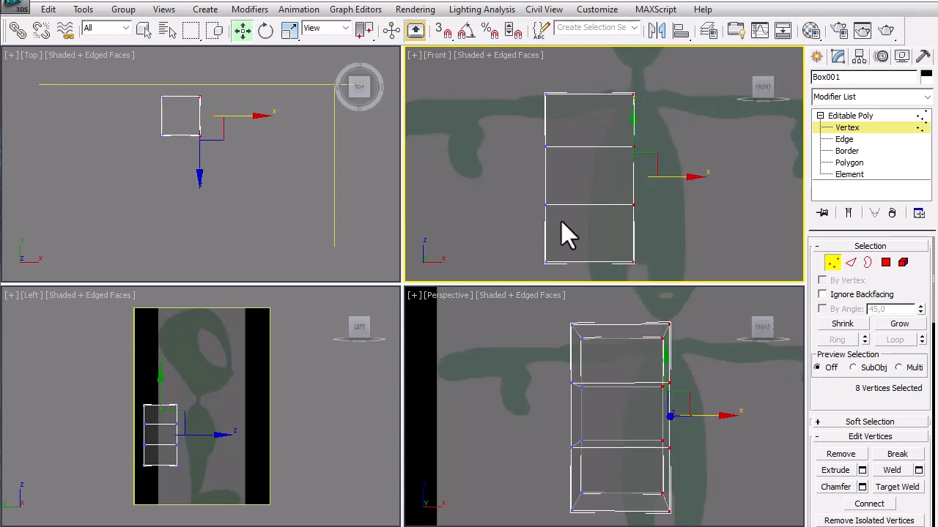
pyautogui.click(503, 206)
# Move the outer vertices of all four rows inward along X to follow the torso outline in the Front viewport, and clear the selection.
pyautogui.moveTo(526, 78); pyautogui.dragTo(671, 102)
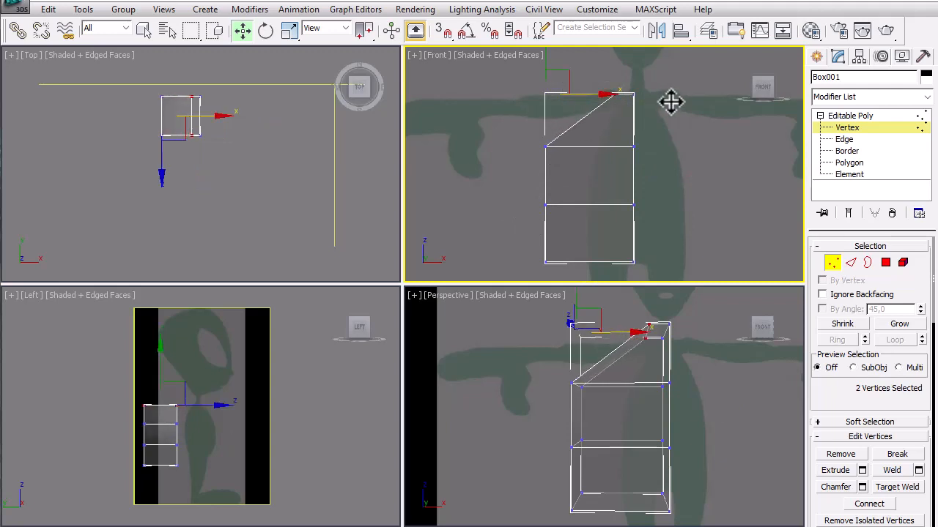
pyautogui.click(639, 115)
pyautogui.moveTo(526, 127); pyautogui.dragTo(651, 159)
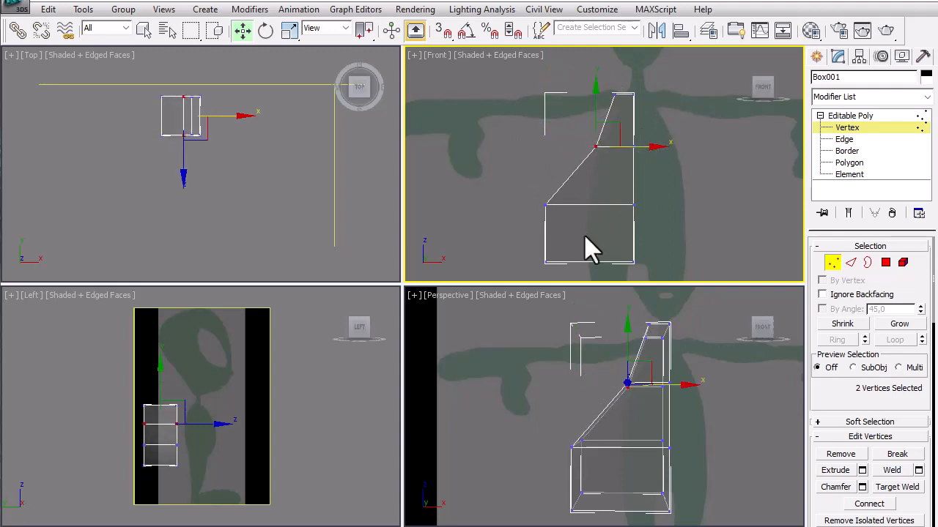
pyautogui.moveTo(594, 242); pyautogui.dragTo(594, 242)
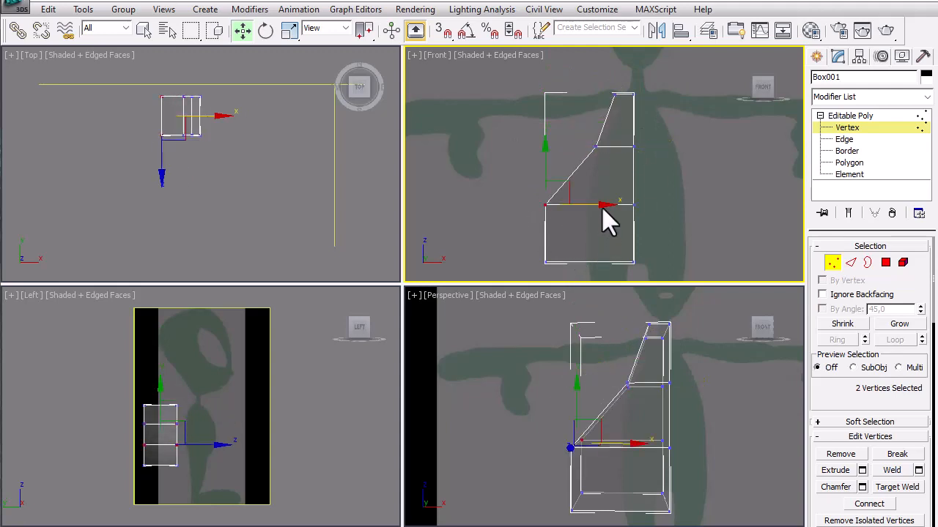
pyautogui.moveTo(607, 204); pyautogui.dragTo(643, 210)
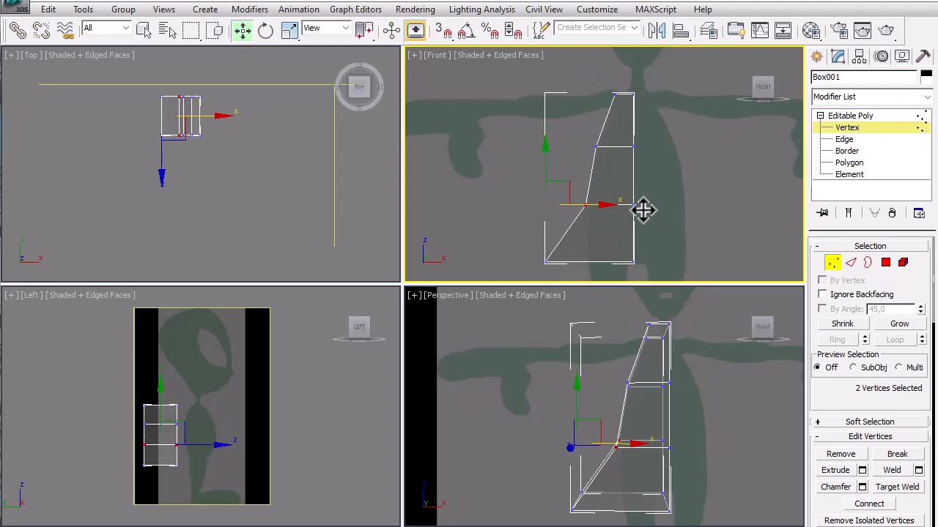
pyautogui.moveTo(520, 239); pyautogui.dragTo(634, 269)
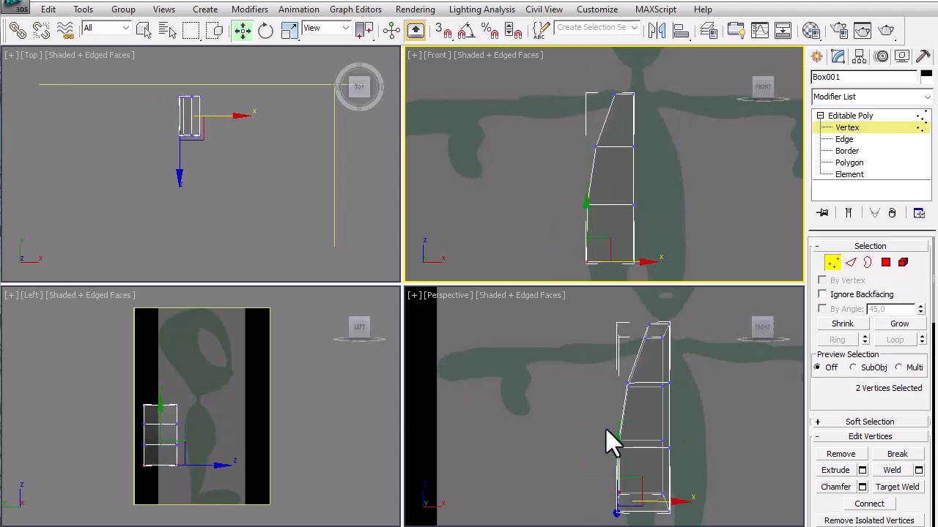
pyautogui.click(575, 427)
# Leave the Vertex level, move the side reference plane along X in the Left viewport until its torso overlaps the box, and reselect the box.
pyautogui.click(204, 398)
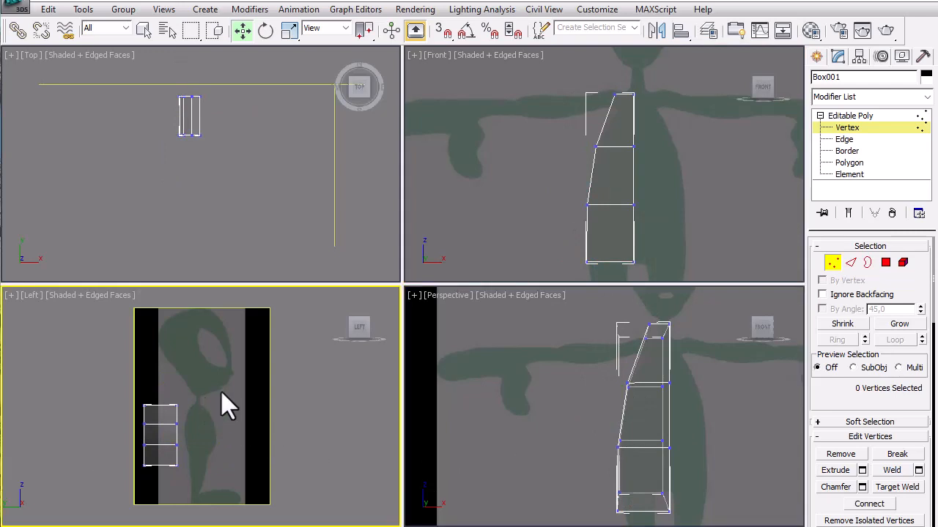
pyautogui.click(833, 263)
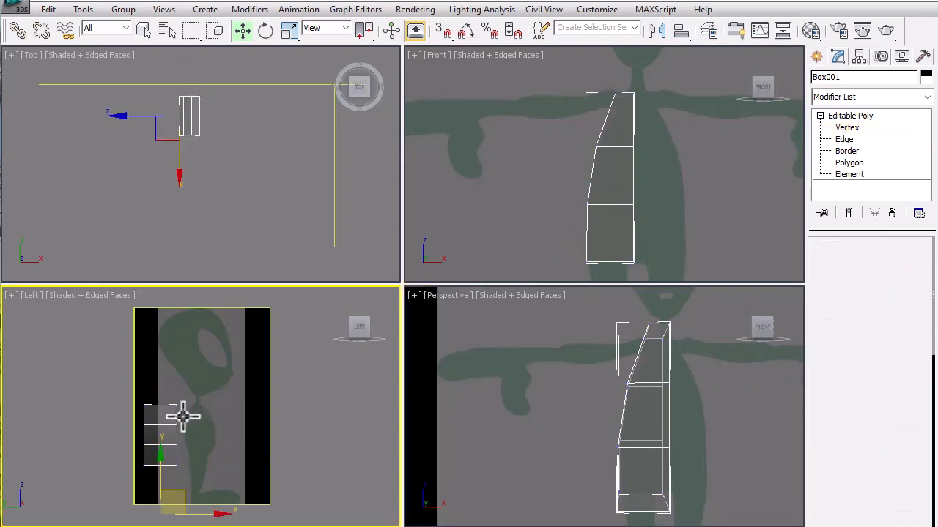
pyautogui.click(208, 385)
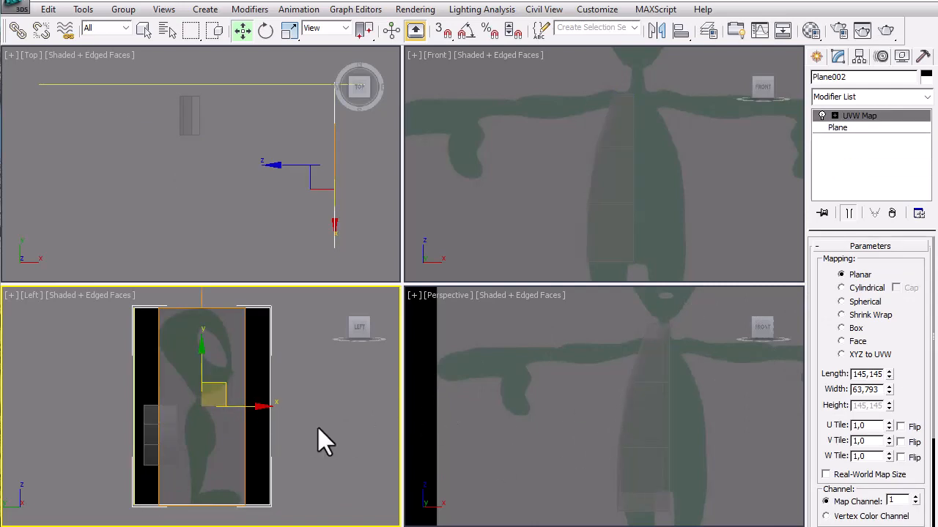
pyautogui.moveTo(257, 408); pyautogui.dragTo(233, 412)
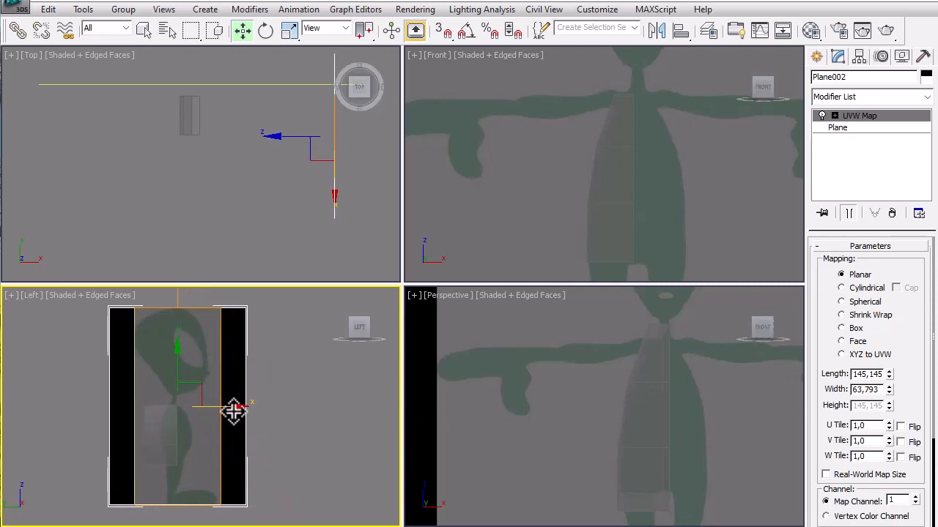
pyautogui.click(273, 411)
pyautogui.click(163, 428)
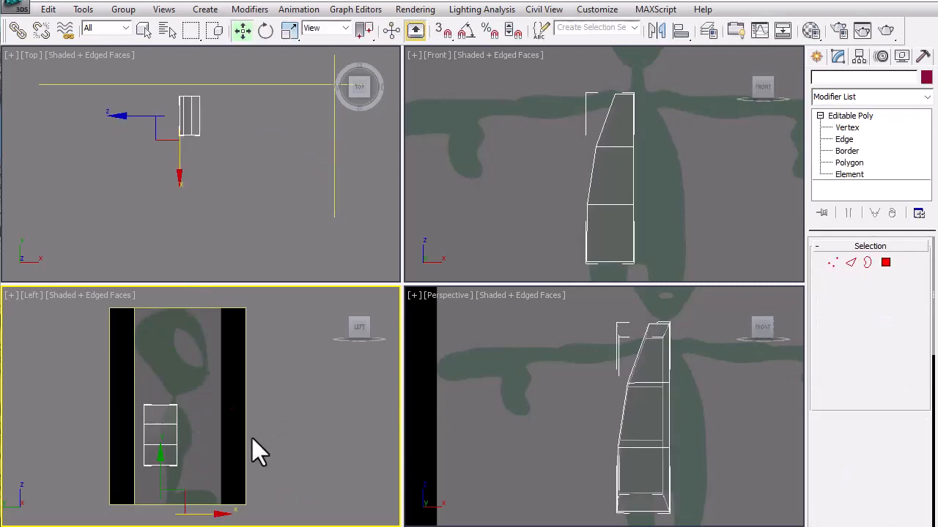
# Move the box along X in the Left viewport so it covers the torso of the side reference.
pyautogui.scroll(4, 244, 417)
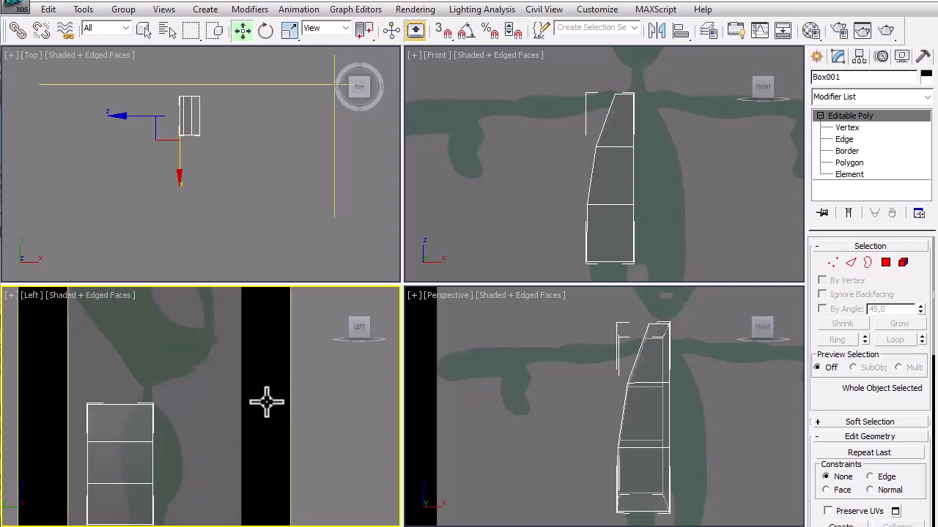
pyautogui.moveTo(198, 416); pyautogui.dragTo(268, 376, button='middle')
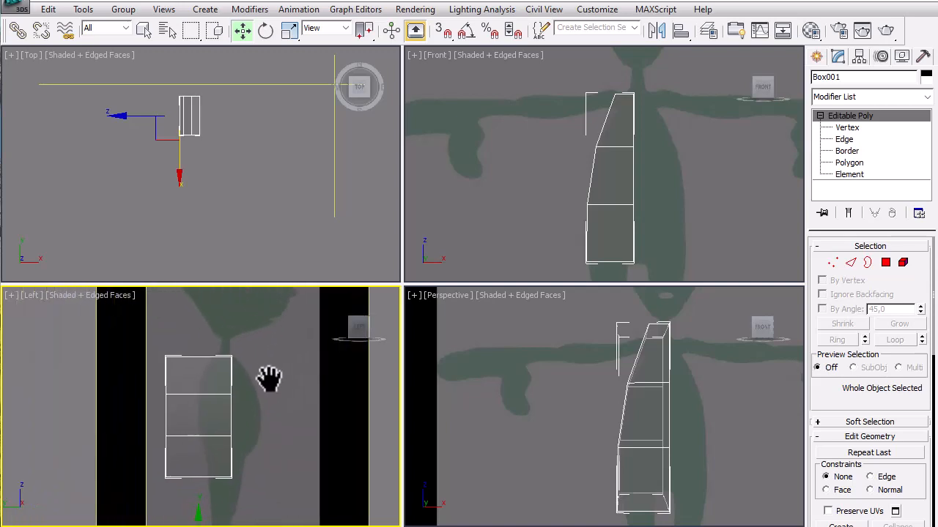
pyautogui.scroll(4, 210, 425)
pyautogui.scroll(-2, 209, 424)
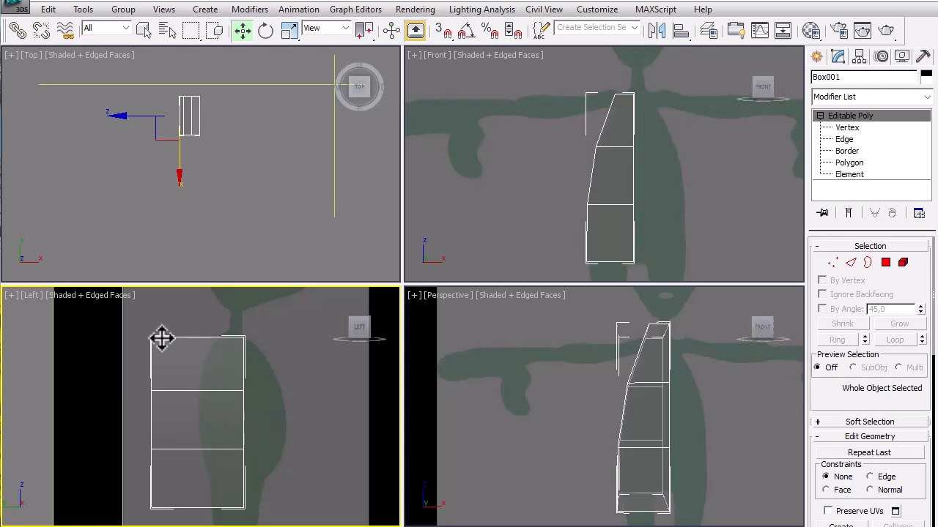
pyautogui.hotkey('ctrl', 'z')
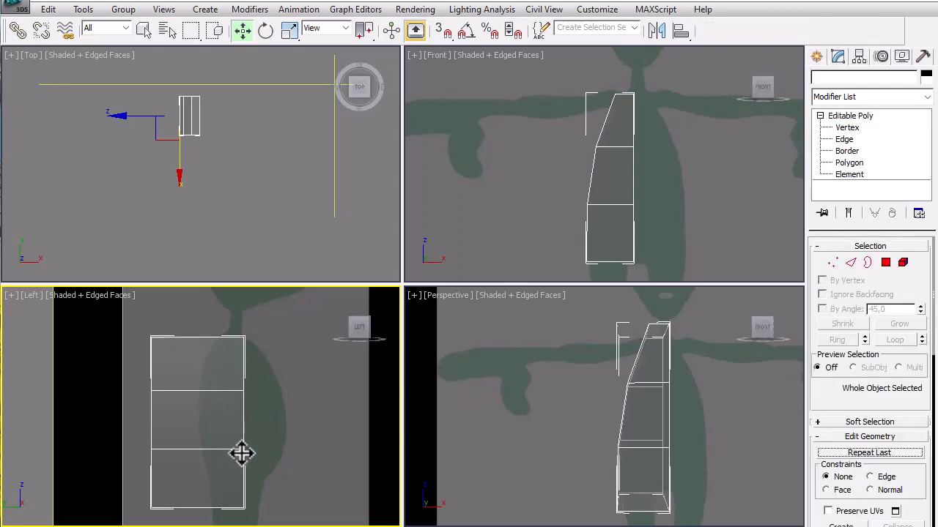
pyautogui.rightClick(262, 449)
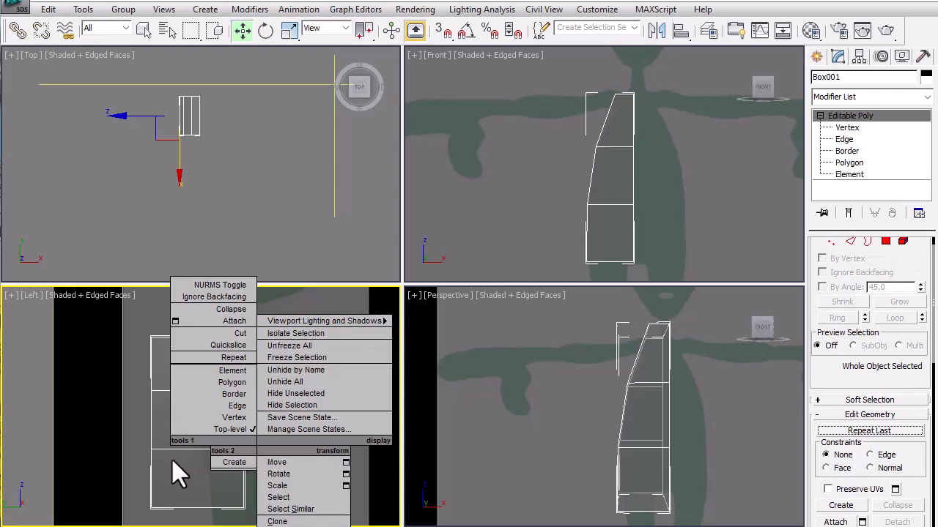
pyautogui.click(194, 465)
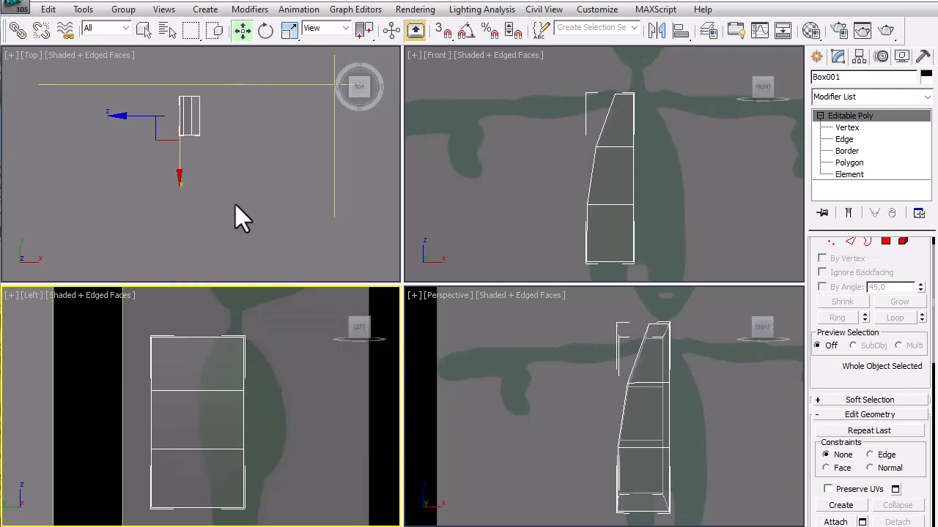
pyautogui.moveTo(224, 391); pyautogui.dragTo(261, 352, button='middle')
pyautogui.scroll(-5, 256, 366)
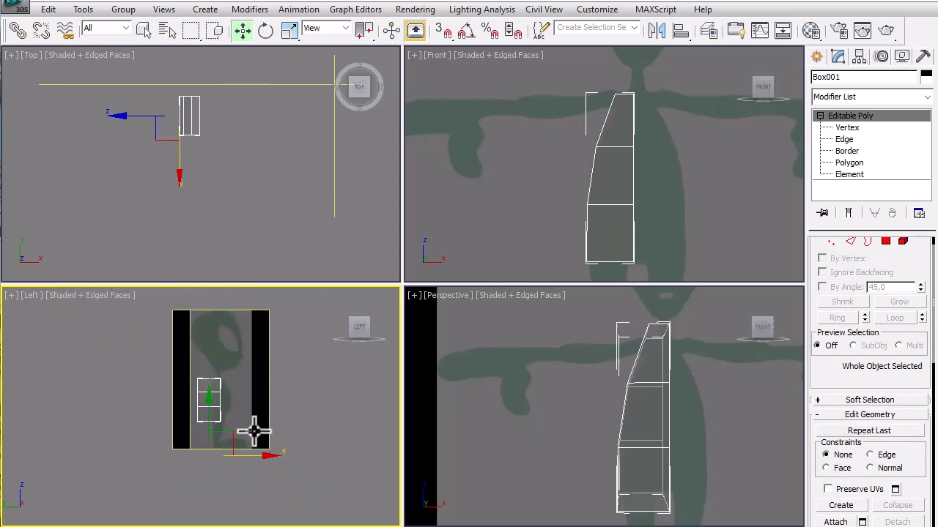
pyautogui.moveTo(263, 456); pyautogui.dragTo(276, 457)
pyautogui.scroll(5, 225, 387)
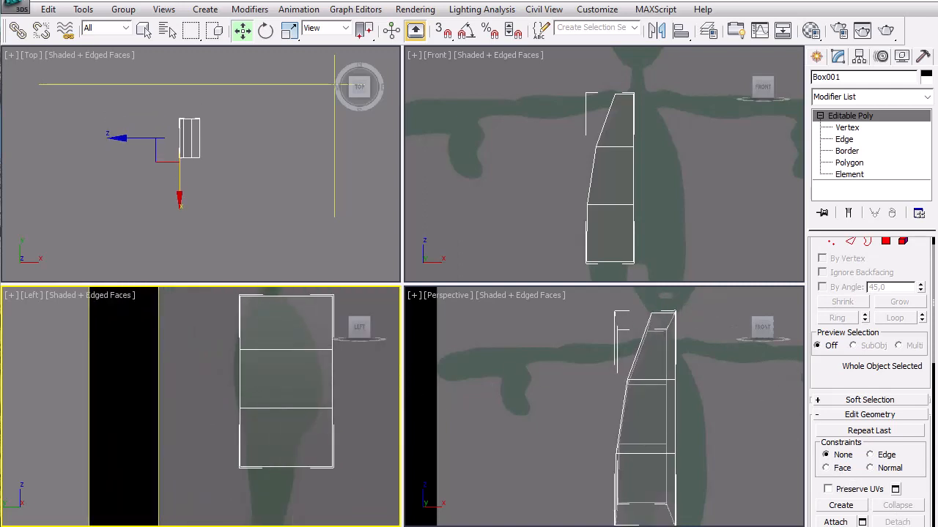
# Maximize the Left viewport and nudge the box along X until its back edge lines up with the alien's back.
pyautogui.hotkey('alt', 'w')
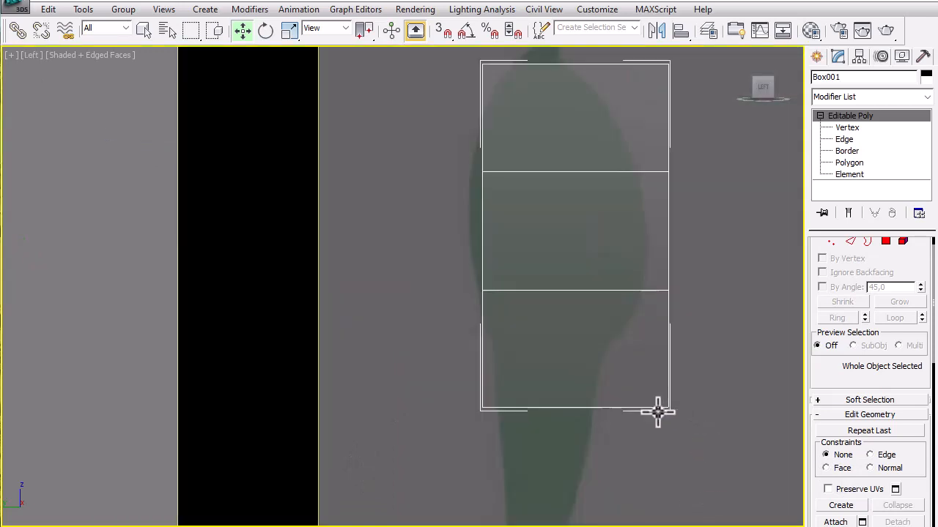
pyautogui.scroll(-3, 669, 349)
pyautogui.moveTo(653, 359); pyautogui.dragTo(597, 375, button='middle')
pyautogui.moveTo(485, 502); pyautogui.dragTo(477, 501)
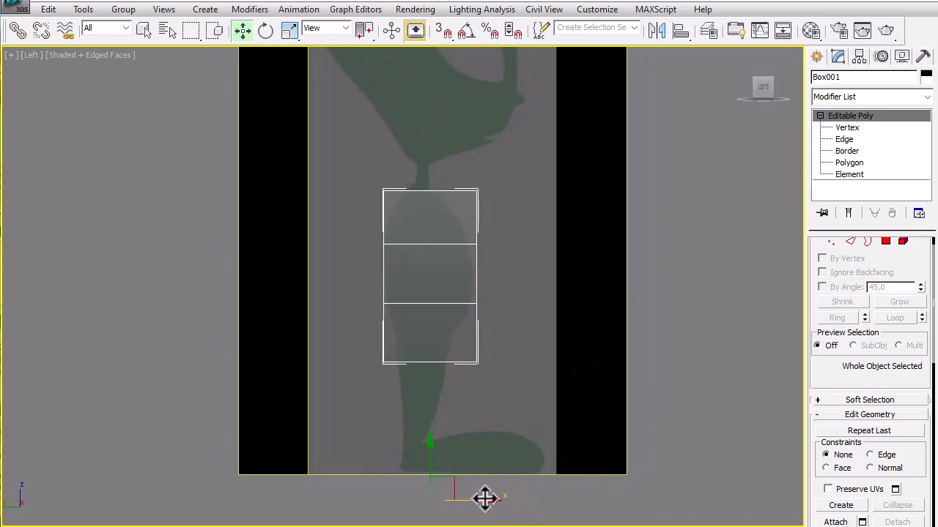
# Enter the Vertex level and move the box's top back vertices inward along X toward the neck in the Left viewport.
pyautogui.click(850, 129)
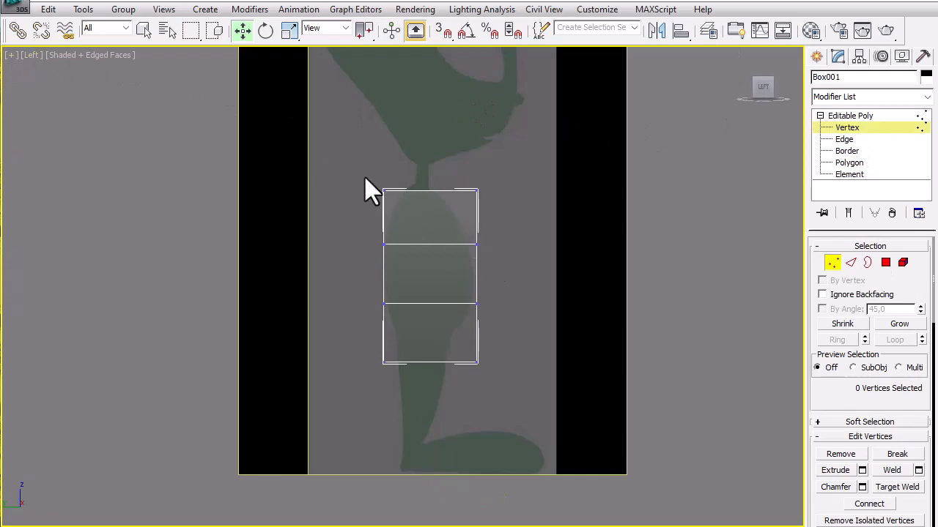
pyautogui.moveTo(420, 192); pyautogui.dragTo(441, 193)
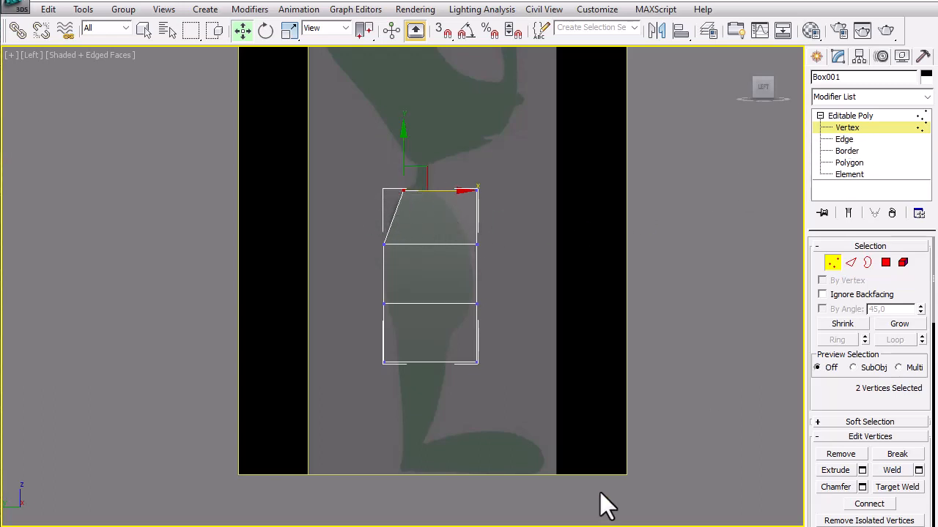
# Turn off Selection Brackets for the active Left viewport in the Viewport Configuration, comparing the display with them on and off.
pyautogui.click(105, 54)
pyautogui.click(179, 315)
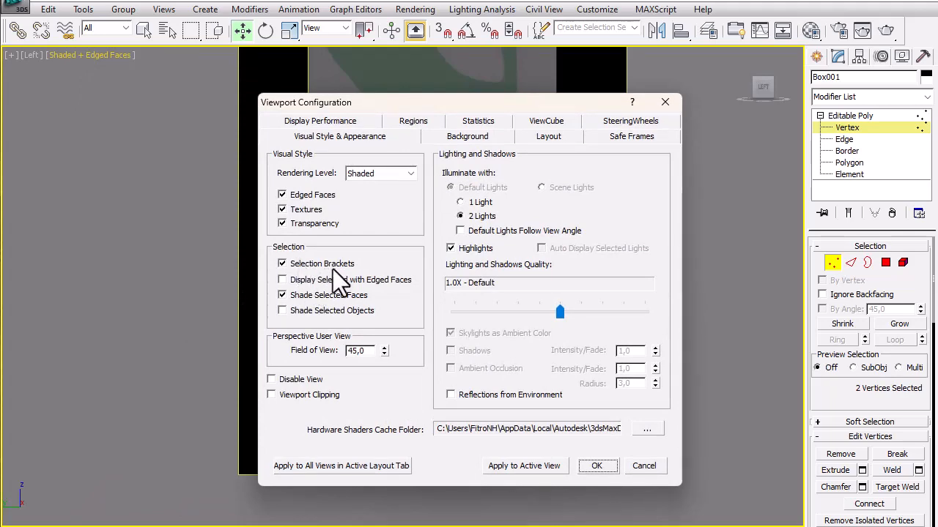
pyautogui.click(333, 268)
pyautogui.moveTo(441, 103); pyautogui.dragTo(664, 85)
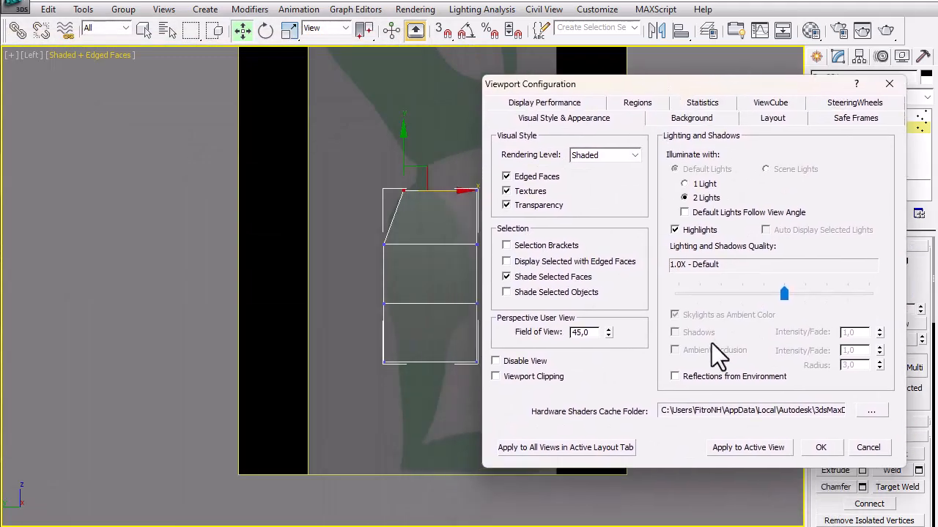
pyautogui.click(767, 448)
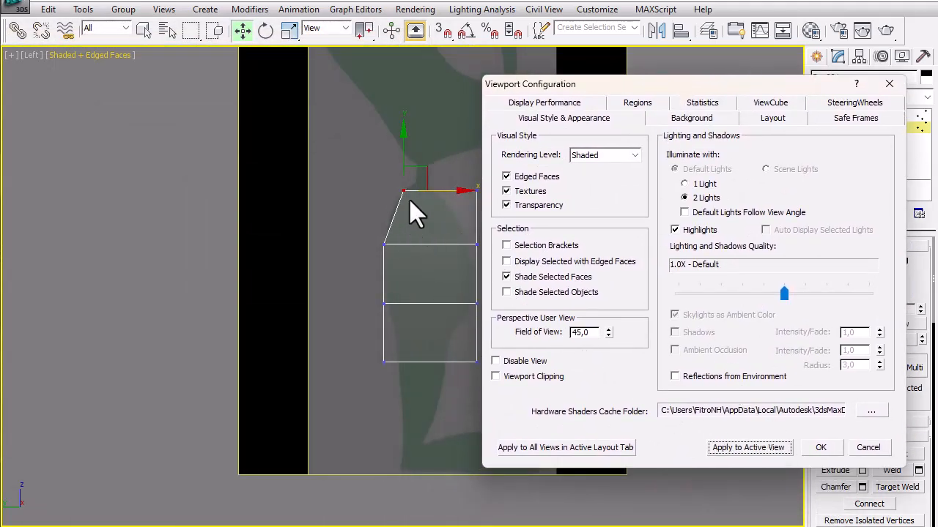
pyautogui.click(554, 247)
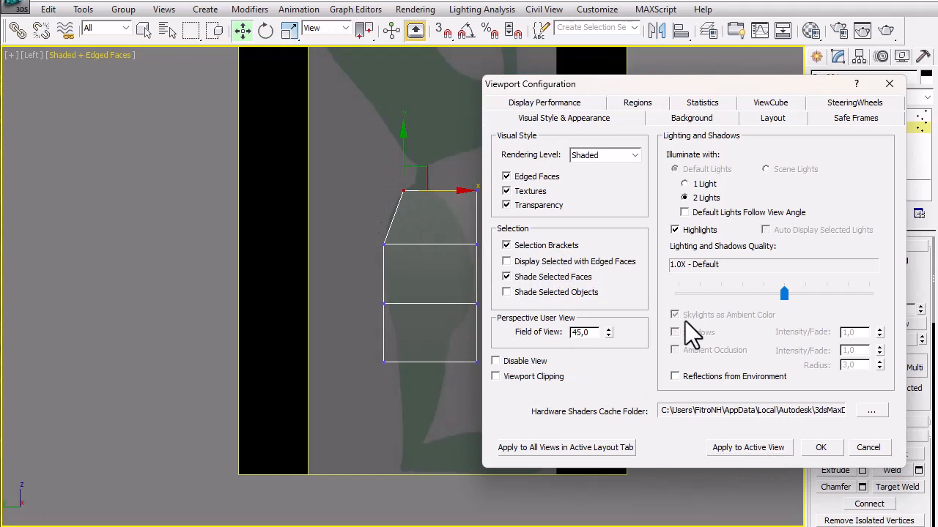
pyautogui.click(749, 448)
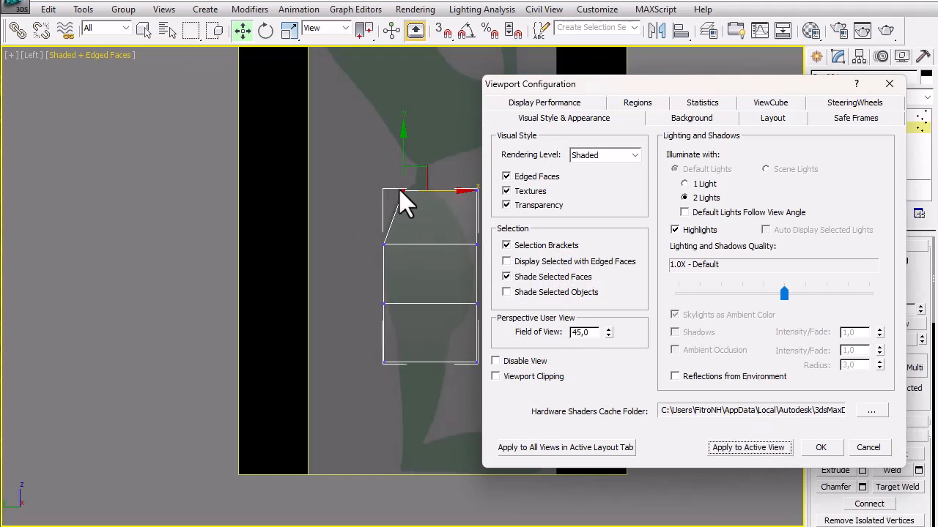
pyautogui.click(554, 247)
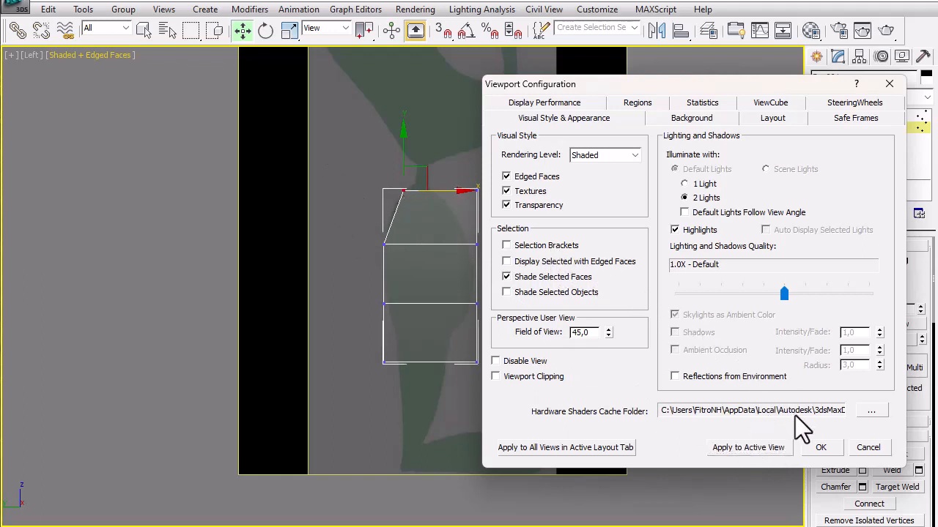
pyautogui.click(748, 448)
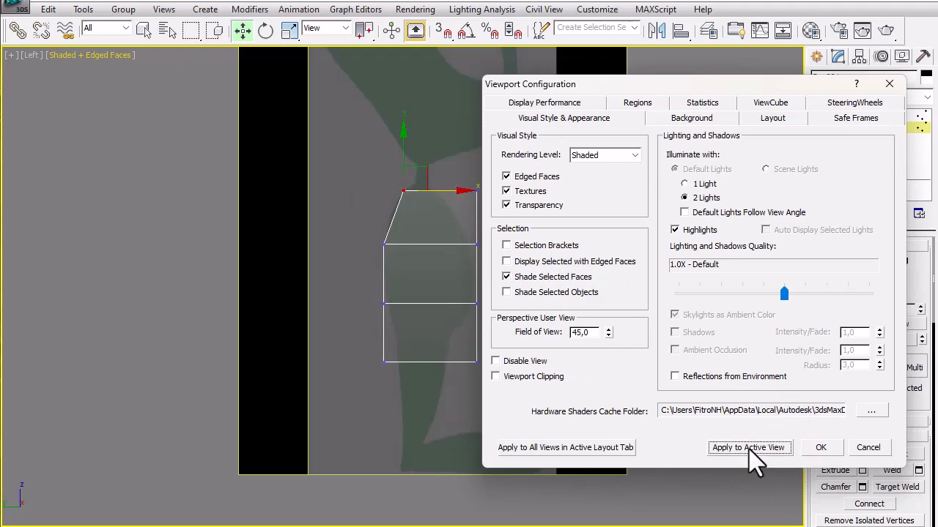
pyautogui.click(822, 448)
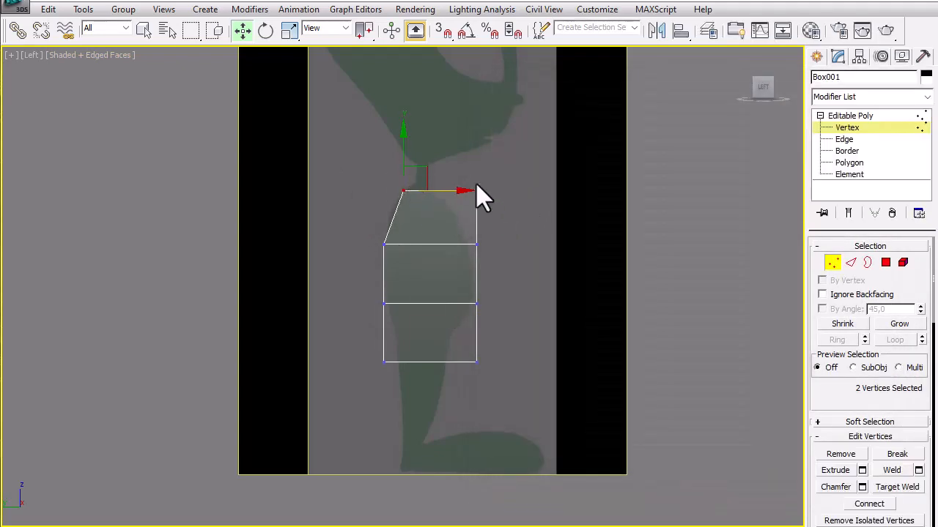
# Move the top front vertices inward along X to the neck base and nudge the top back vertices slightly outward.
pyautogui.moveTo(492, 224); pyautogui.dragTo(472, 204)
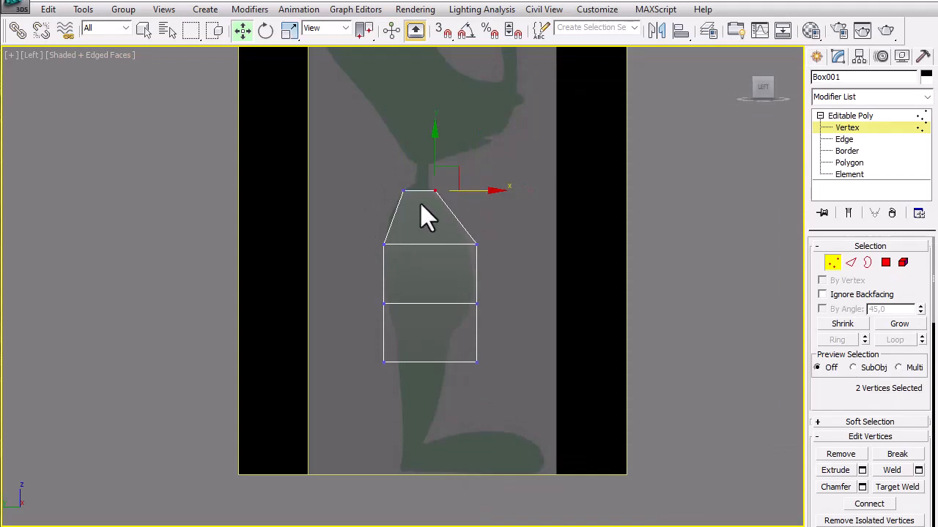
pyautogui.moveTo(400, 203); pyautogui.dragTo(420, 203)
pyautogui.moveTo(448, 191); pyautogui.dragTo(442, 190)
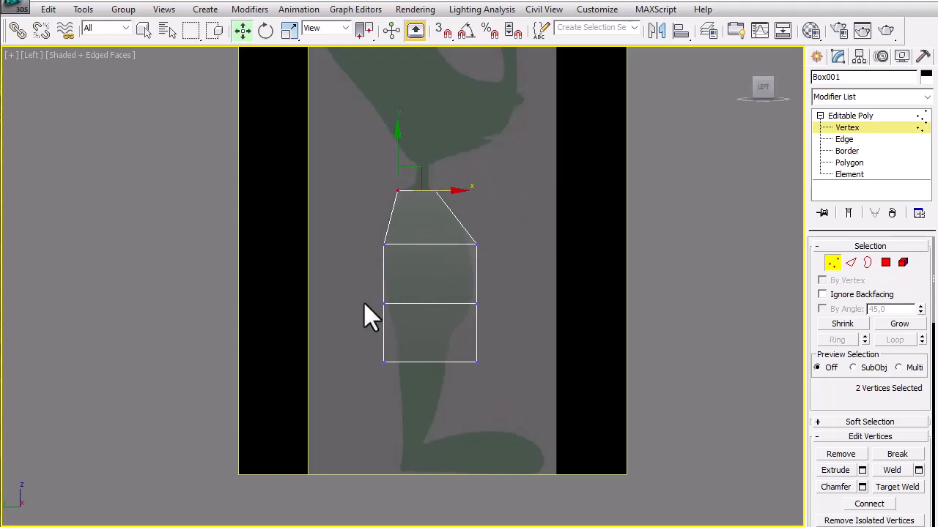
# Move the third row's back vertices and both bottom corners inward along X to match the side reference's lower torso.
pyautogui.moveTo(369, 296); pyautogui.dragTo(417, 323)
pyautogui.scroll(2, 443, 266)
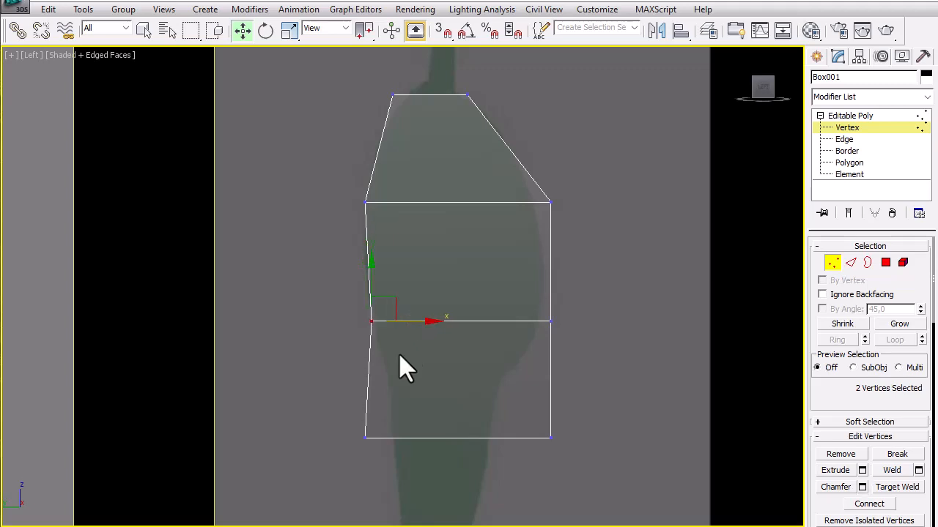
pyautogui.moveTo(395, 461); pyautogui.dragTo(452, 444)
pyautogui.moveTo(519, 466); pyautogui.dragTo(519, 466)
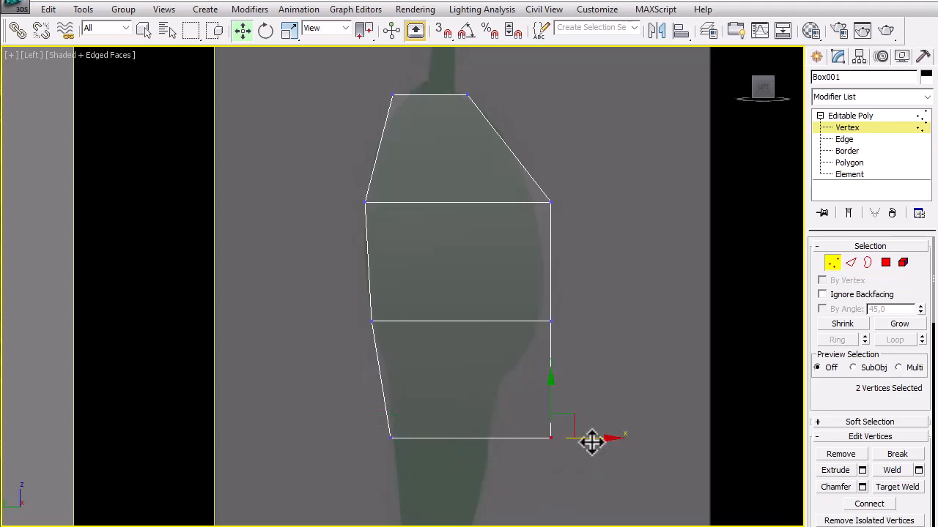
pyautogui.moveTo(574, 441); pyautogui.dragTo(531, 452)
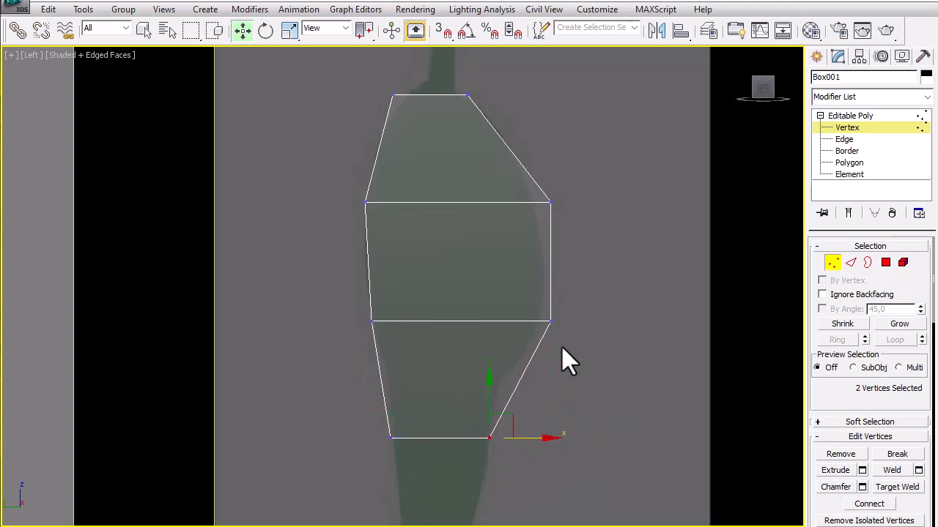
# Move the front vertices of the third and second rows inward along X to the belly outline, refine the top back vertices, and clear the selection.
pyautogui.moveTo(555, 350); pyautogui.dragTo(554, 350)
pyautogui.moveTo(586, 320); pyautogui.dragTo(578, 322)
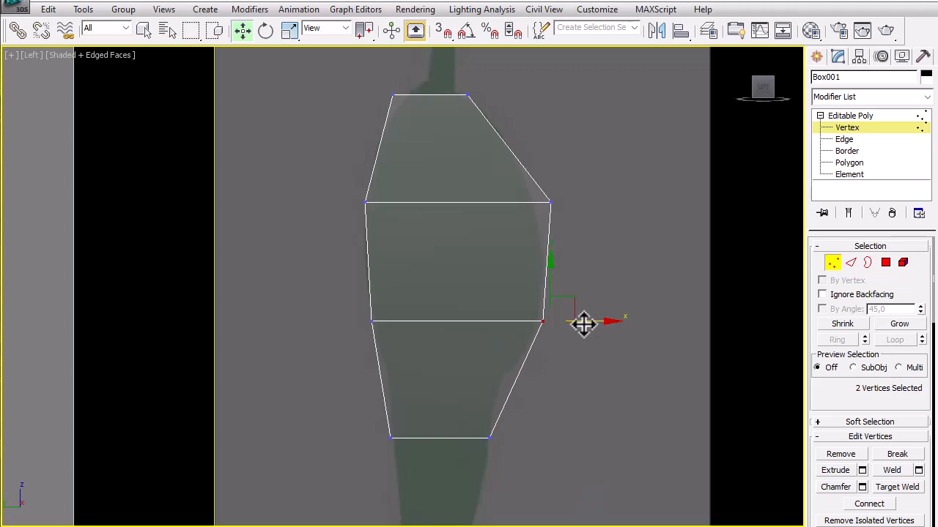
pyautogui.moveTo(521, 160); pyautogui.dragTo(590, 208)
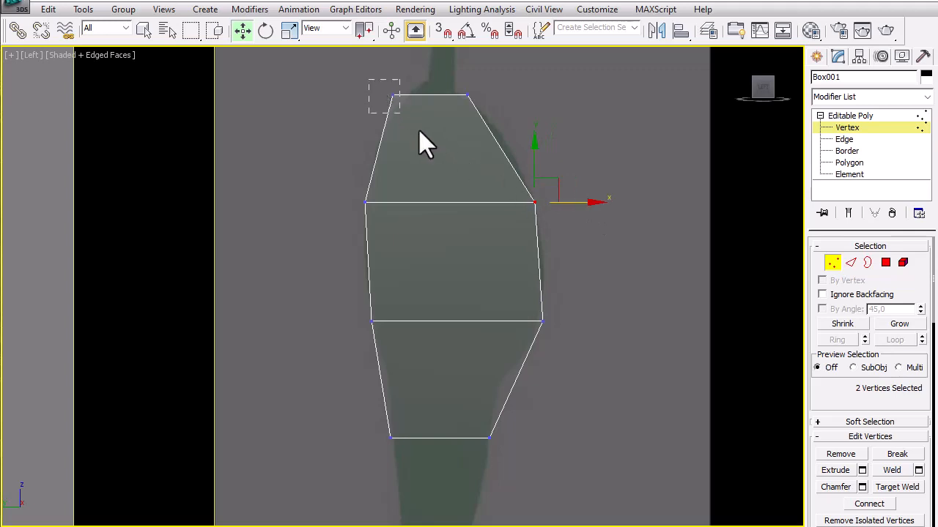
pyautogui.moveTo(418, 131); pyautogui.dragTo(452, 93)
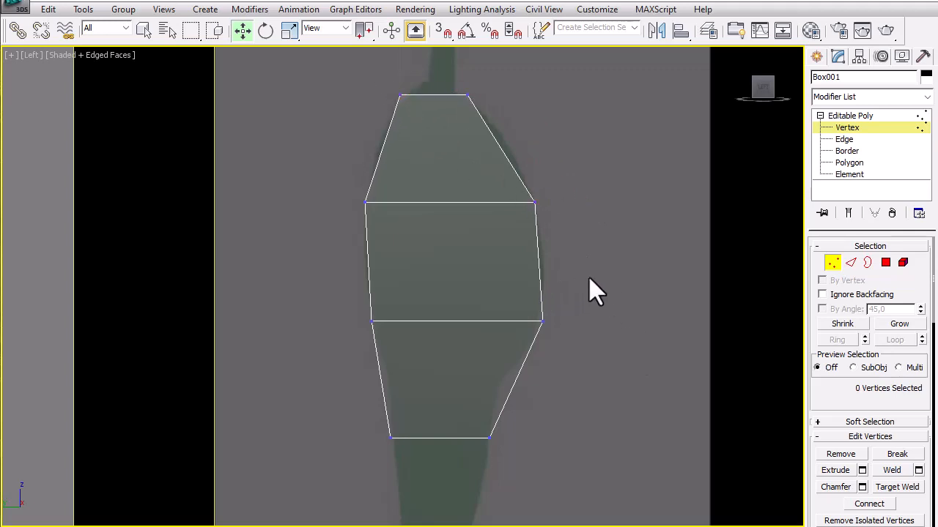
# Restore the four-viewport layout, fit the scene in all views, and orbit the Perspective view to inspect the torso at an angle.
pyautogui.scroll(-5, 594, 291)
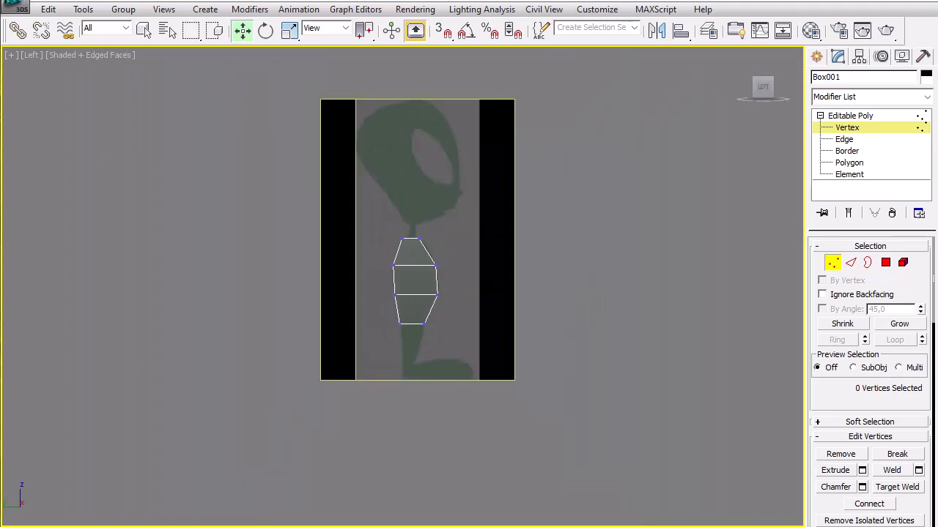
pyautogui.scroll(2, 448, 135)
pyautogui.hotkey('alt', 'w')
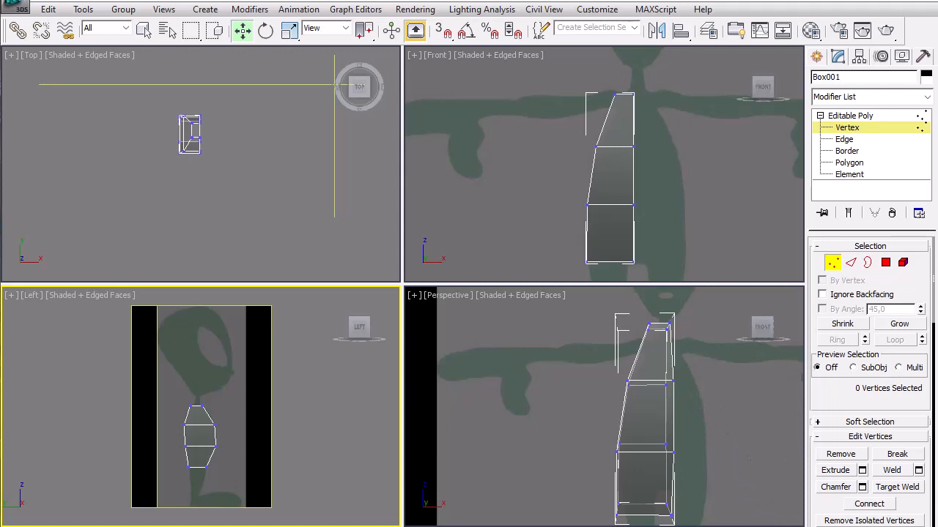
pyautogui.hotkey('ctrl', 'shift', 'z')
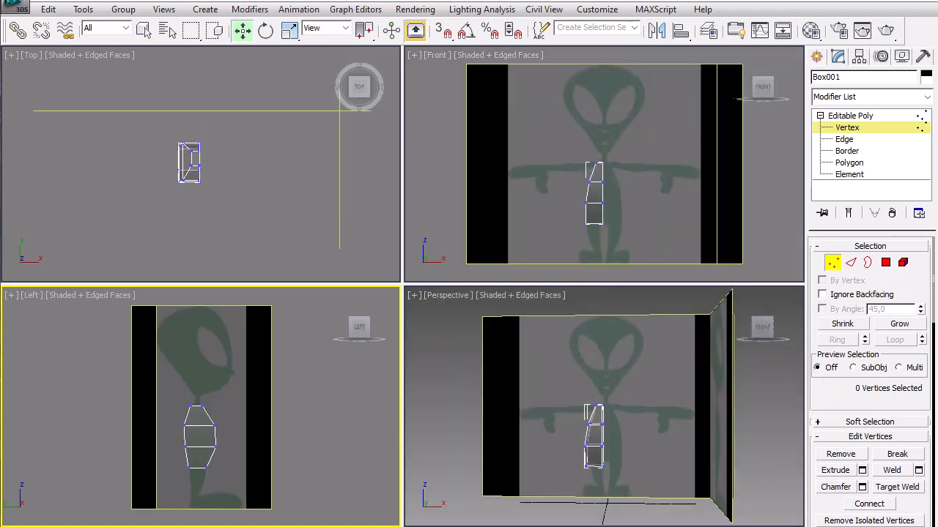
pyautogui.keyDown('alt'); pyautogui.moveTo(638, 415); pyautogui.dragTo(608, 342, button='middle'); pyautogui.keyUp('alt')
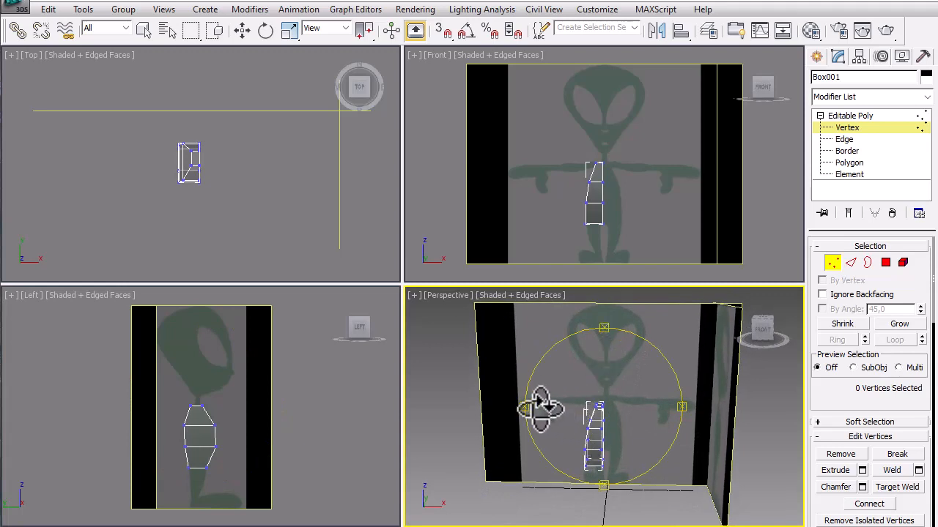
pyautogui.keyDown('alt'); pyautogui.moveTo(521, 399); pyautogui.dragTo(565, 354, button='middle'); pyautogui.keyUp('alt')
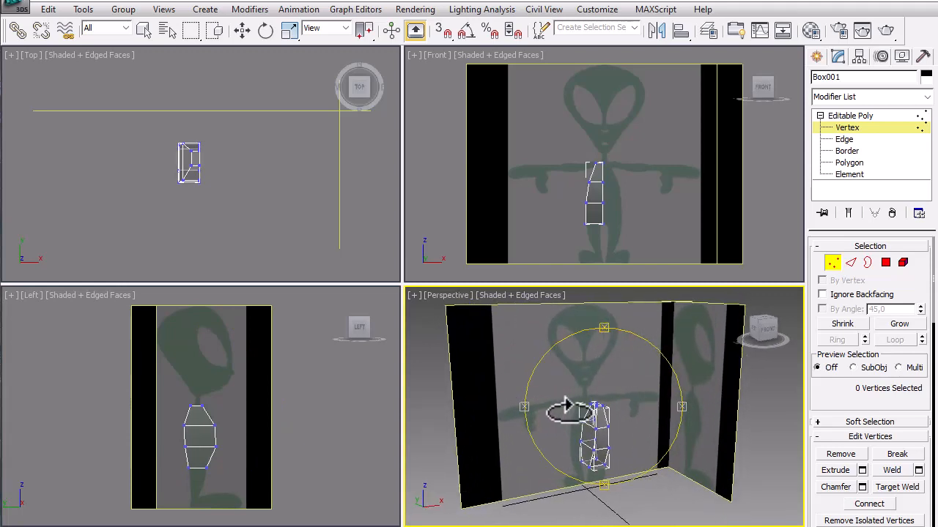
pyautogui.press('w')
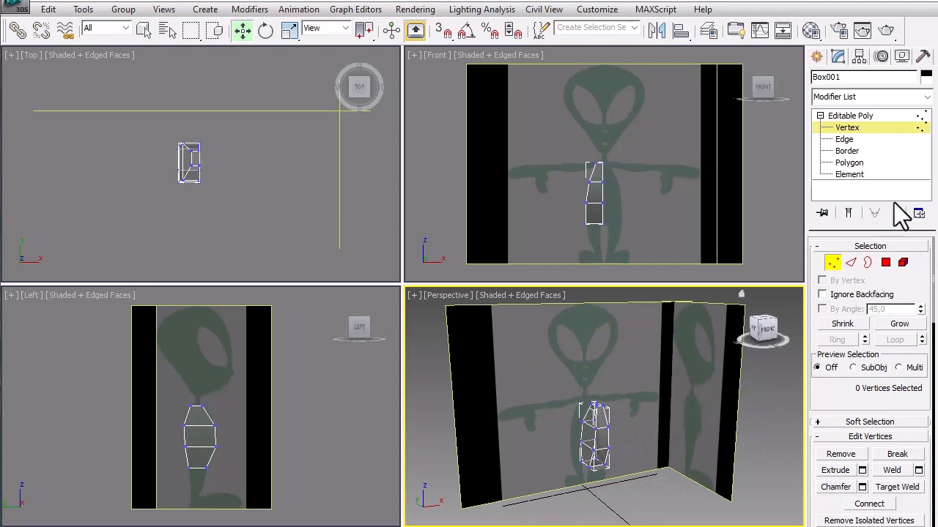
# Leave the Vertex level, turn off See-Through display for the torso box, and deselect it to check the solid shape in Perspective.
pyautogui.click(894, 130)
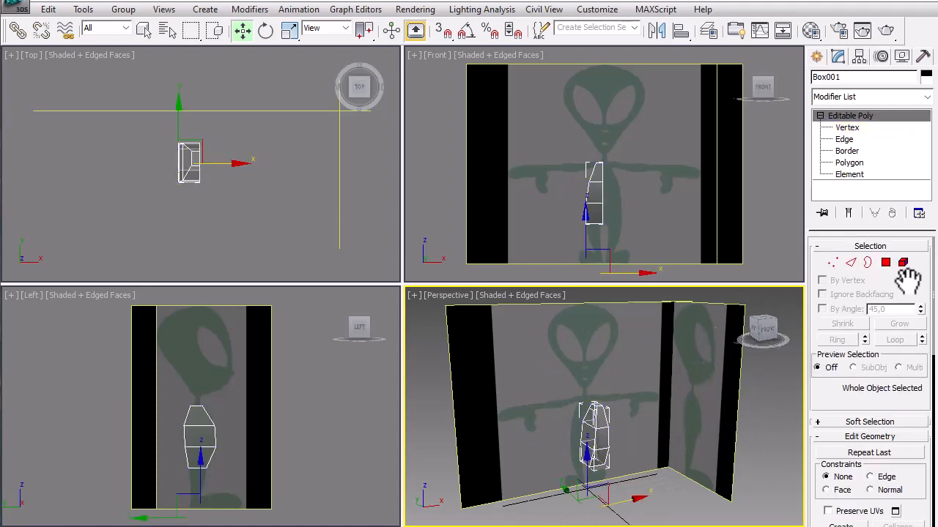
pyautogui.click(902, 58)
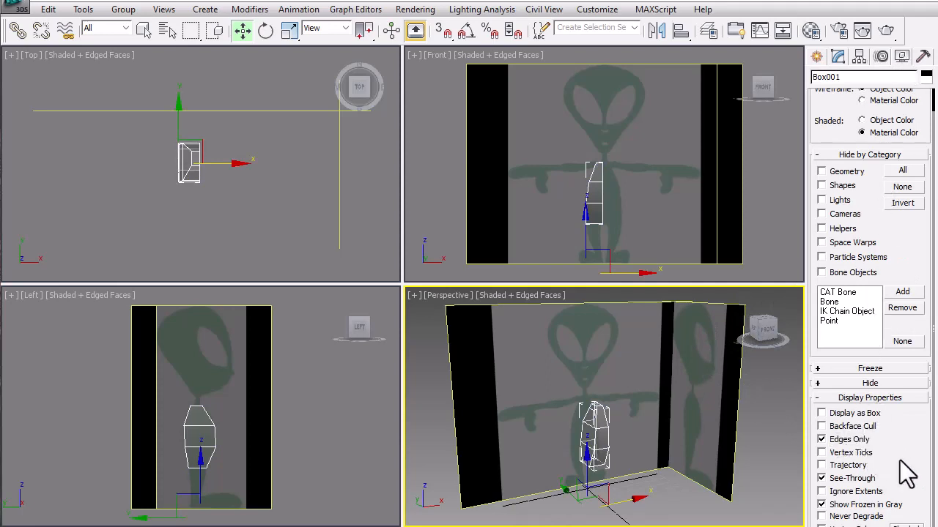
pyautogui.click(851, 480)
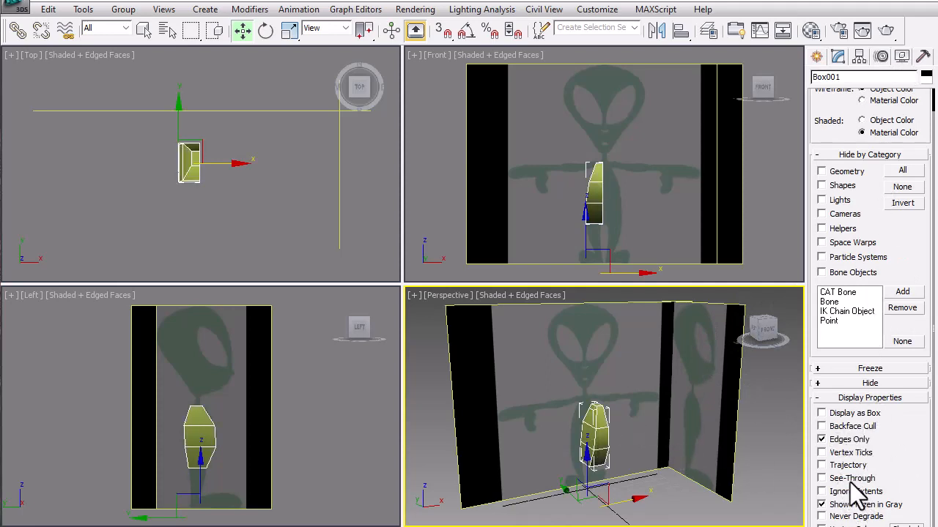
pyautogui.click(764, 461)
pyautogui.scroll(2, 634, 427)
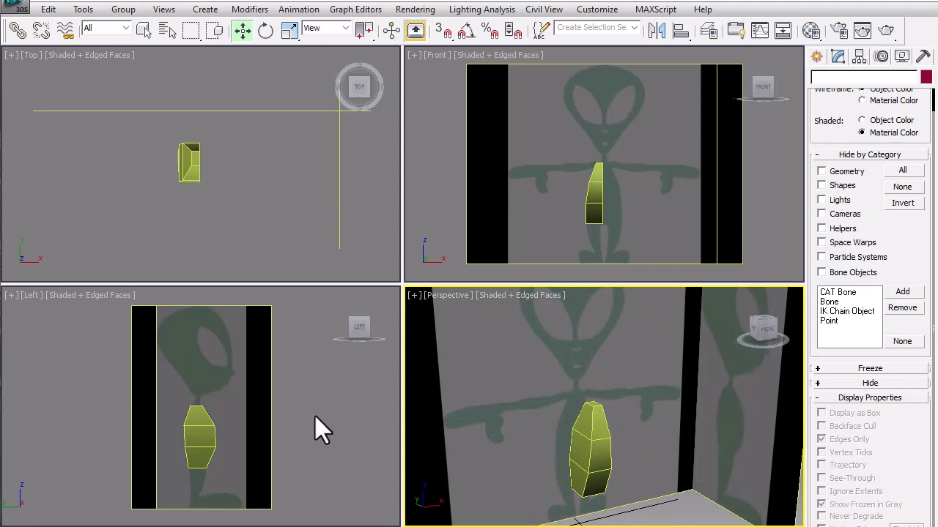
pyautogui.click(213, 126)
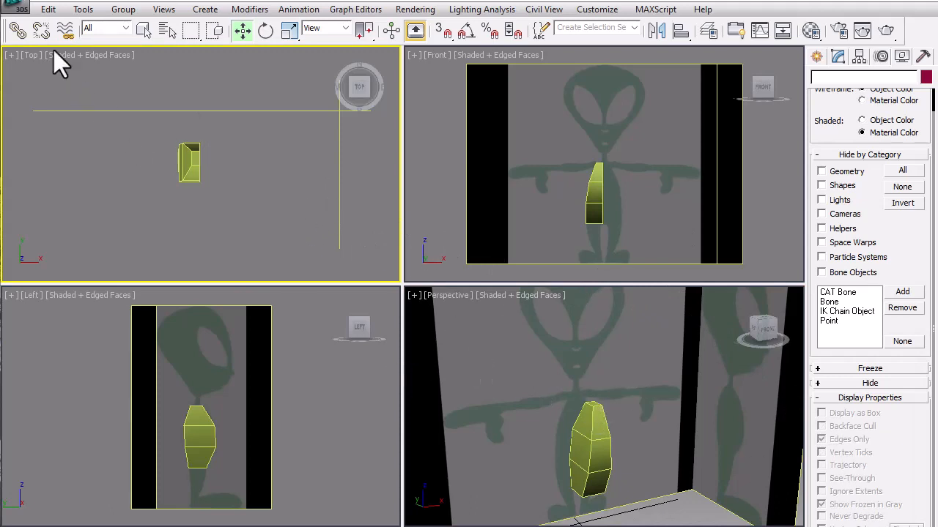
pyautogui.click(16, 9)
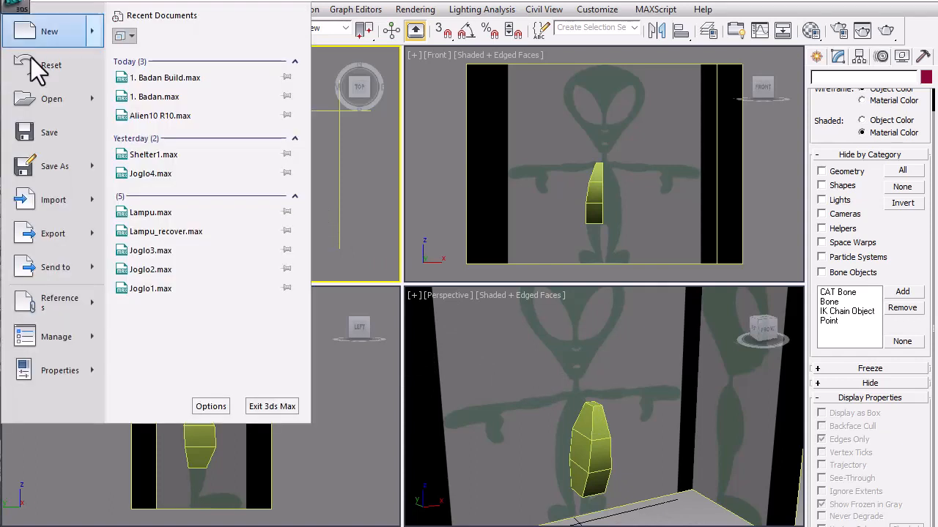
pyautogui.moveTo(54, 173)
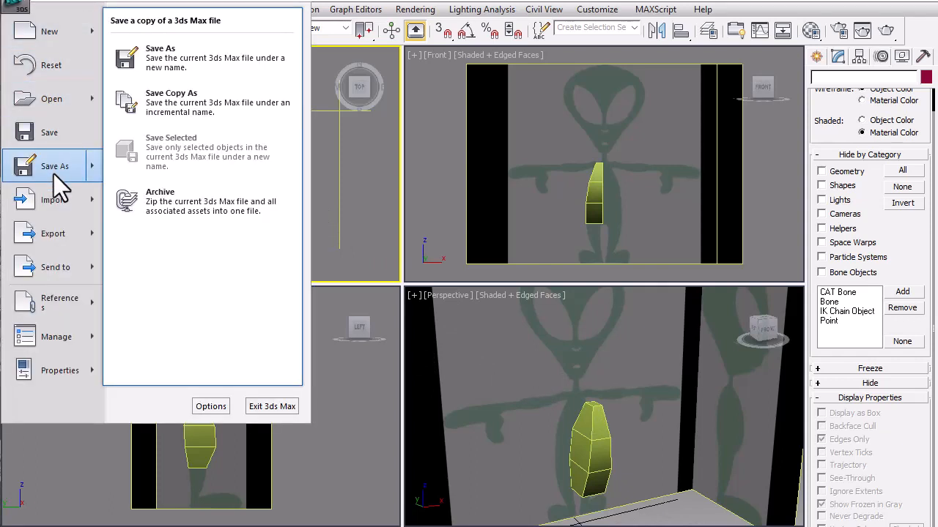
pyautogui.click(56, 170)
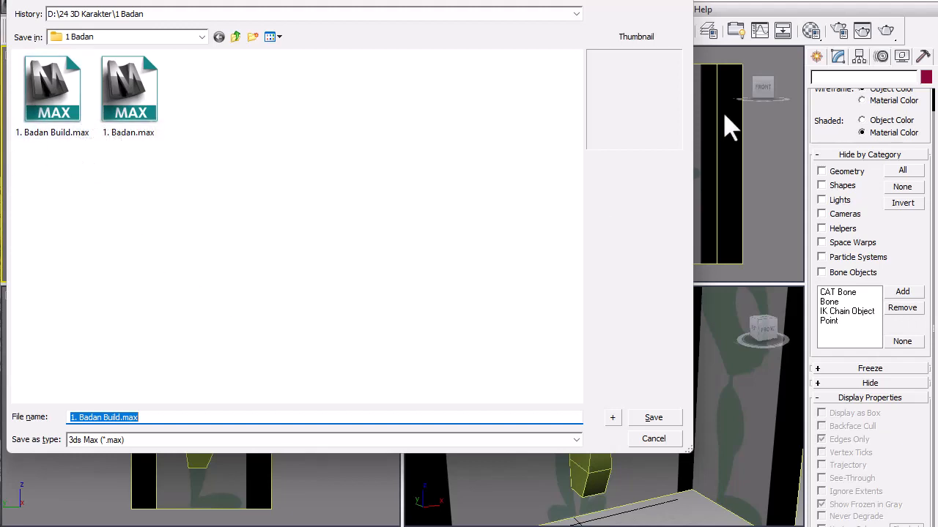
pyautogui.press('Escape')
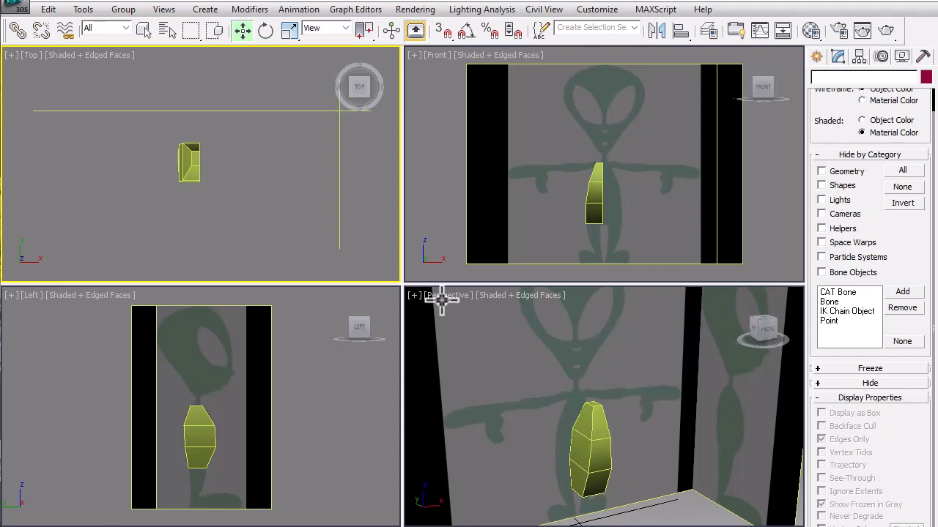
# Switch from the Move tool to the Select Object tool.
pyautogui.click(142, 31)
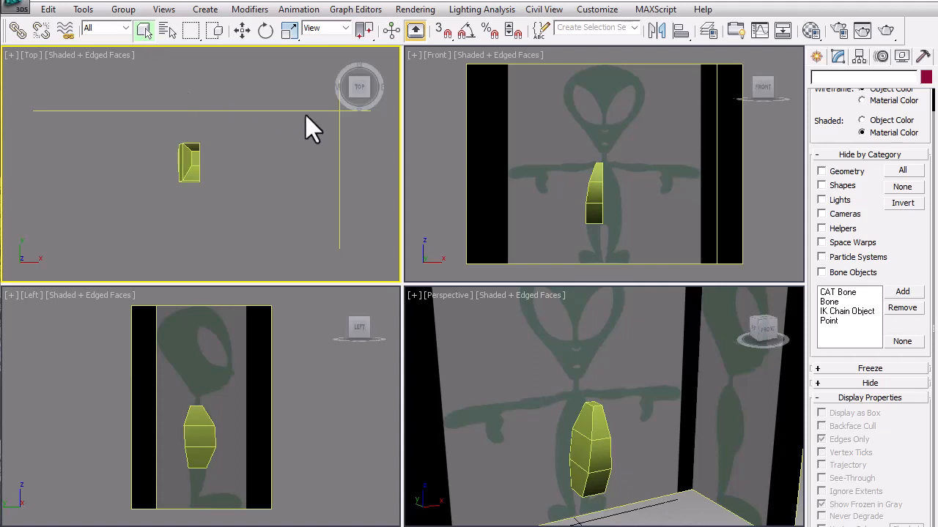